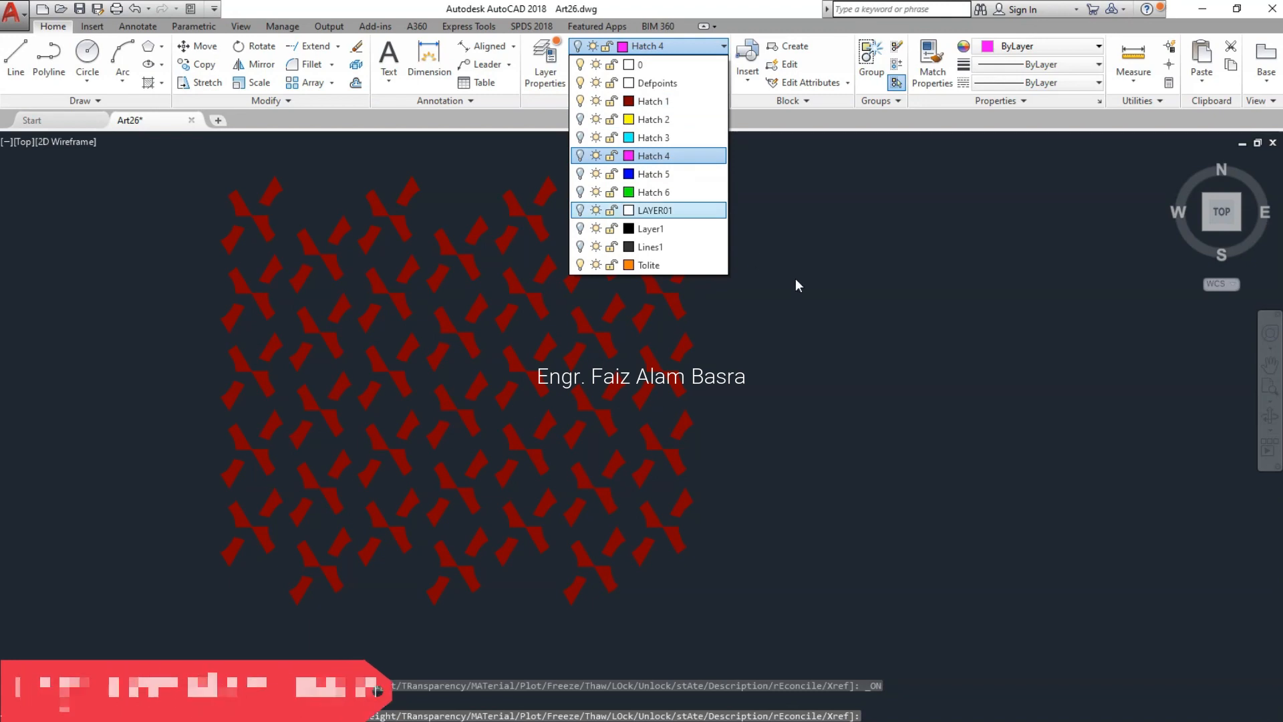
Step: Select all the dark red hatches on the Hatch 1 layer and group them
{"action": "left_click", "coordinate": [884, 660]}
{"action": "left_click", "coordinate": [171, 180]}
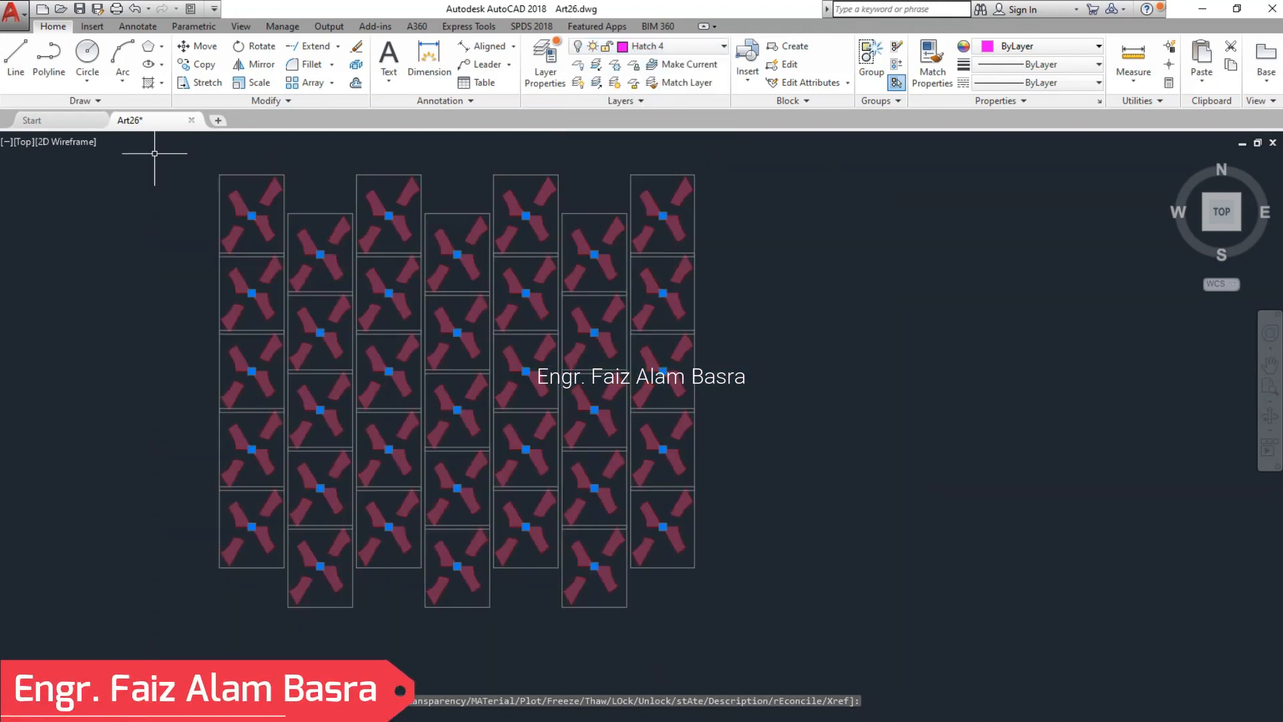
{"action": "left_click", "coordinate": [53, 27]}
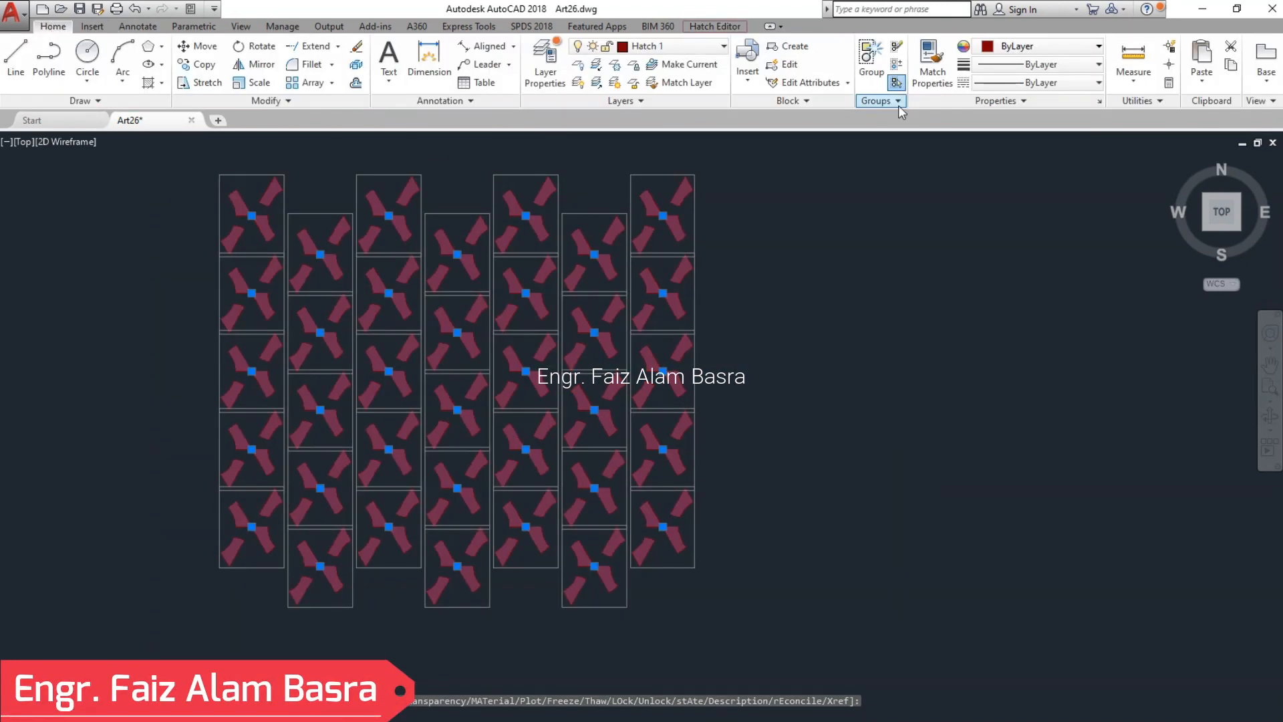
{"action": "left_click", "coordinate": [872, 61]}
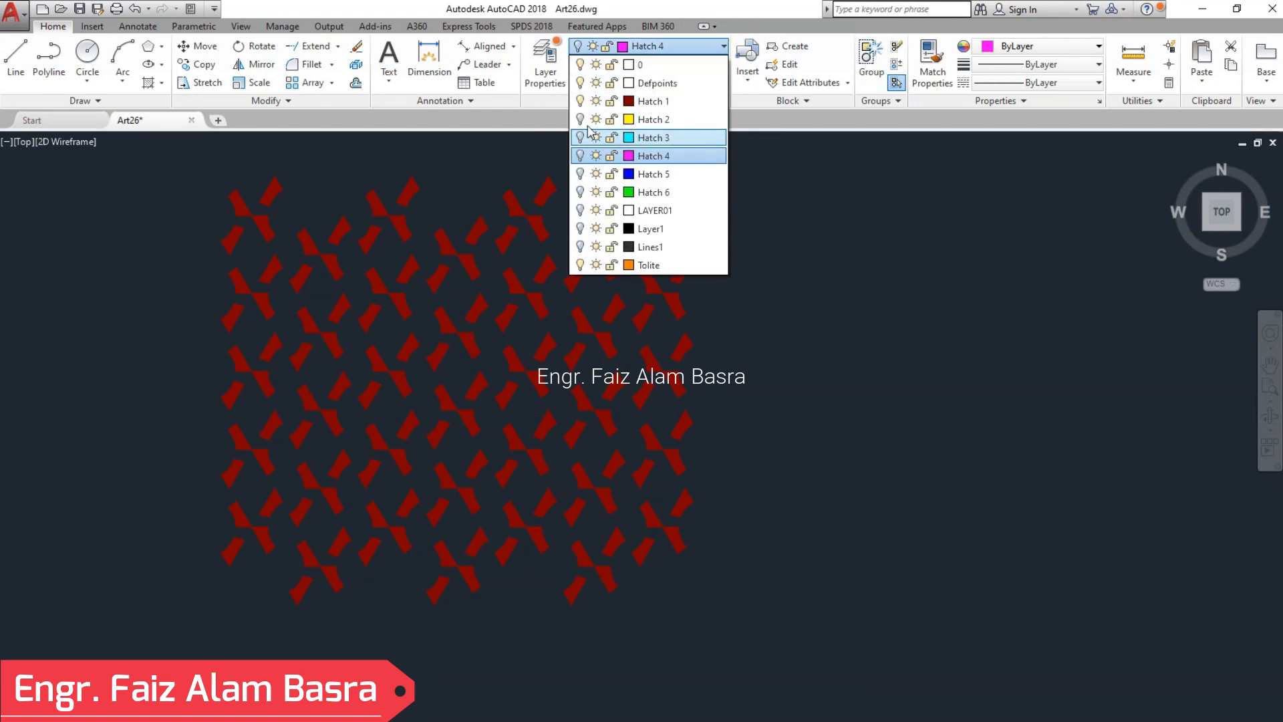
Step: Turn off the Hatch 1 layer, turn on Hatch 2, and group all the yellow hatches
{"action": "left_click", "coordinate": [580, 101]}
{"action": "left_click", "coordinate": [580, 119]}
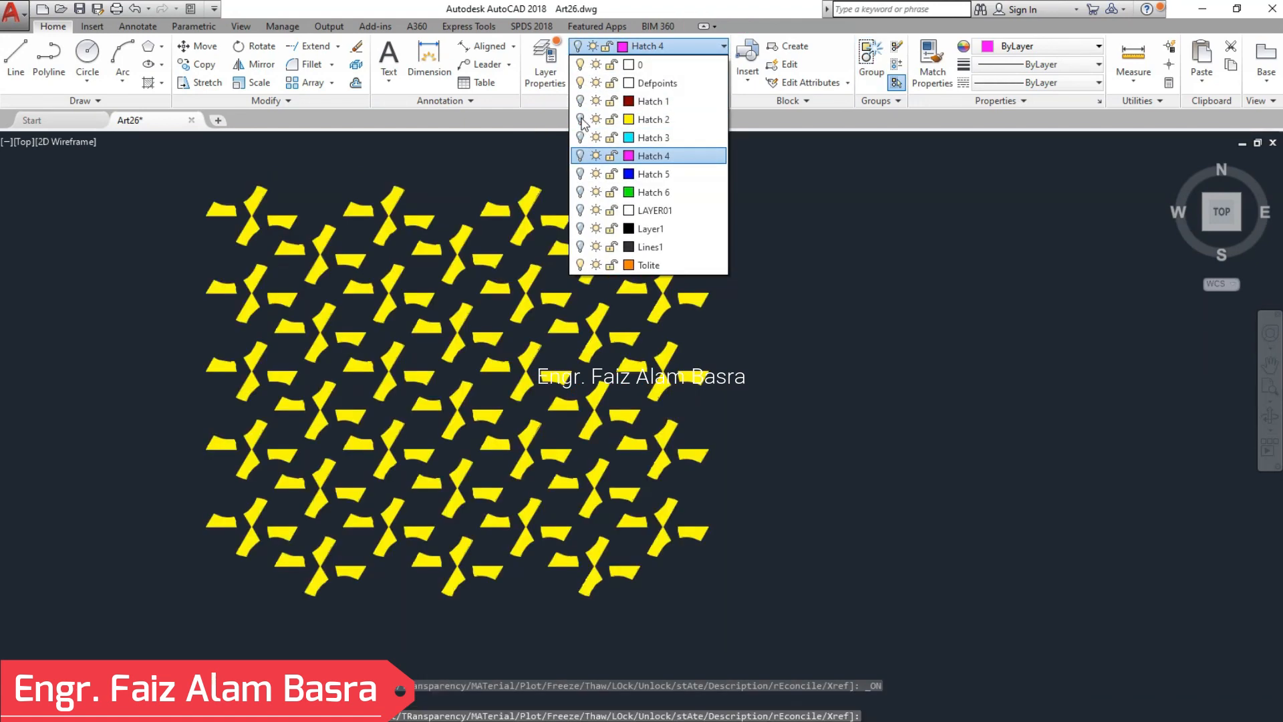
{"action": "left_click", "coordinate": [799, 231]}
{"action": "left_click", "coordinate": [143, 178]}
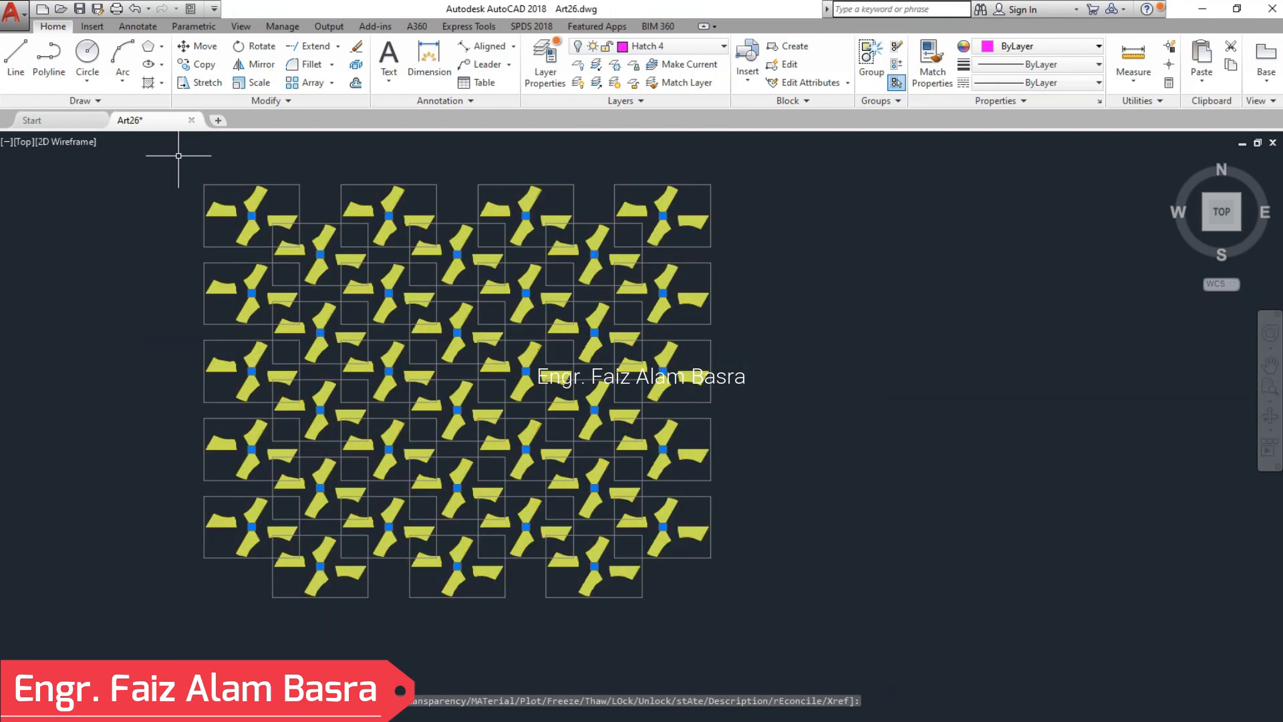
{"action": "left_click", "coordinate": [58, 29]}
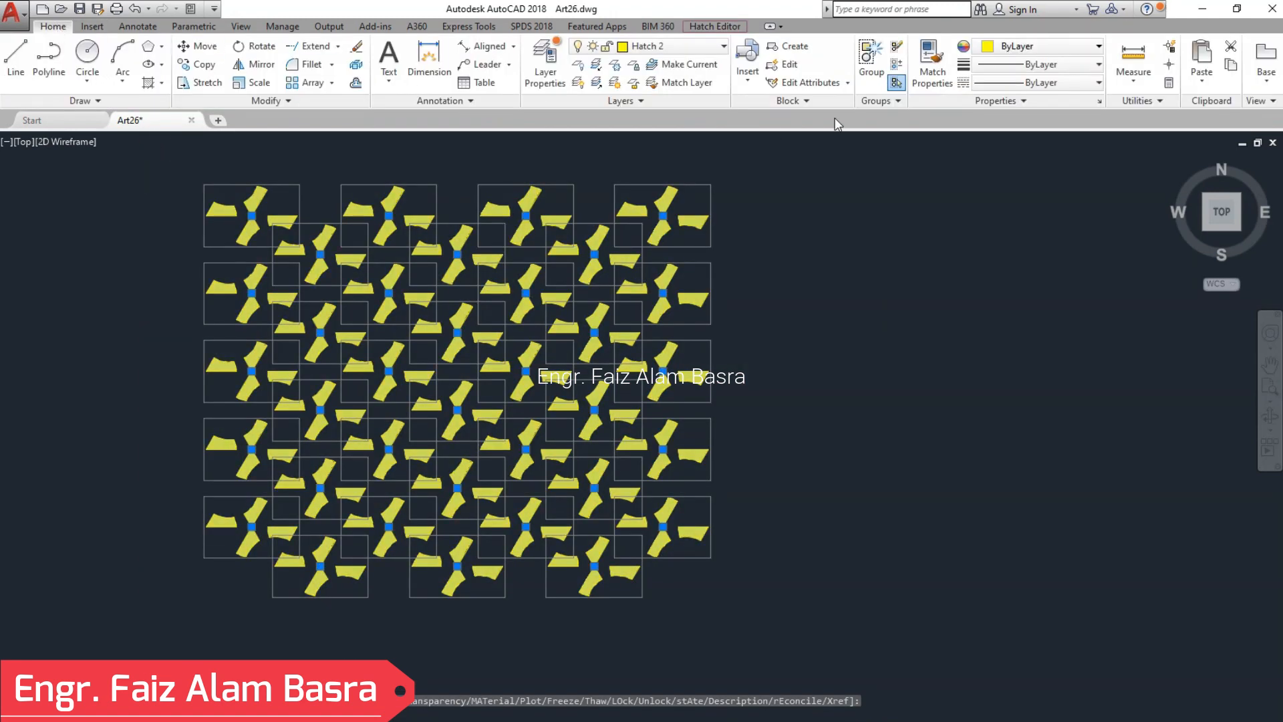
{"action": "left_click", "coordinate": [871, 70]}
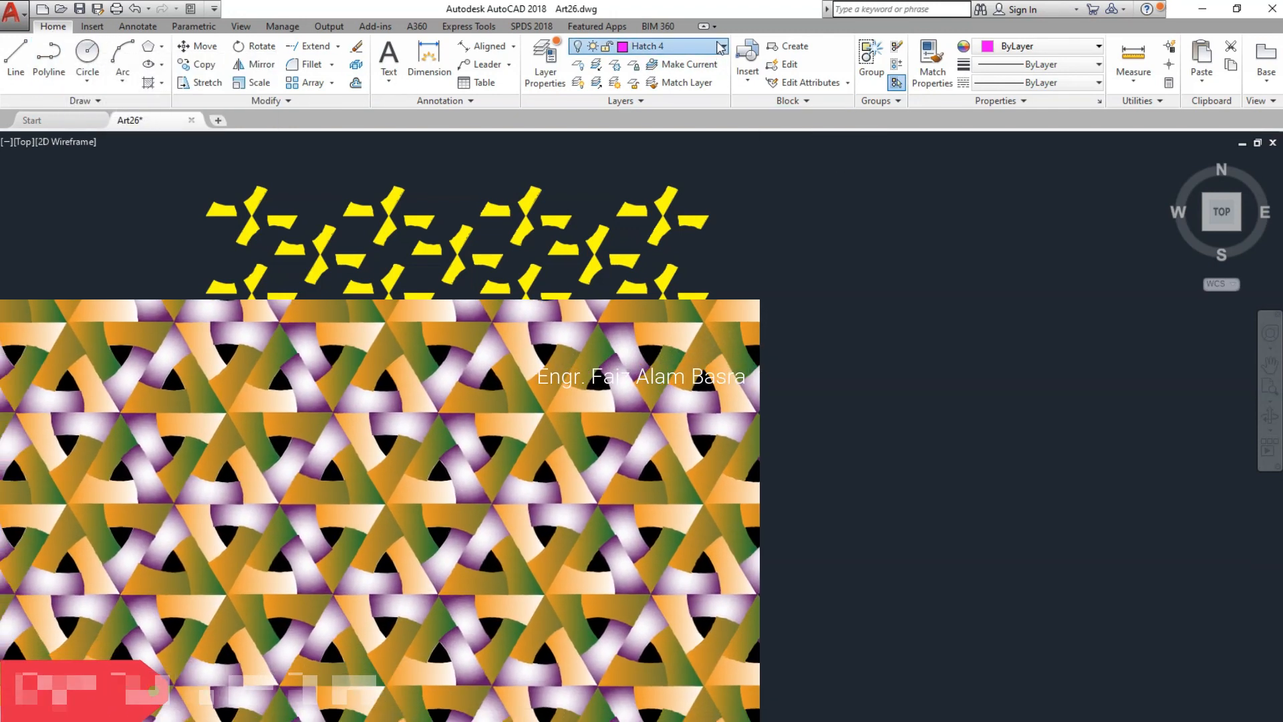
Step: Switch the visible hatch layer from Hatch 2 to Hatch 3 and group all the cyan hatches
{"action": "left_click", "coordinate": [628, 45]}
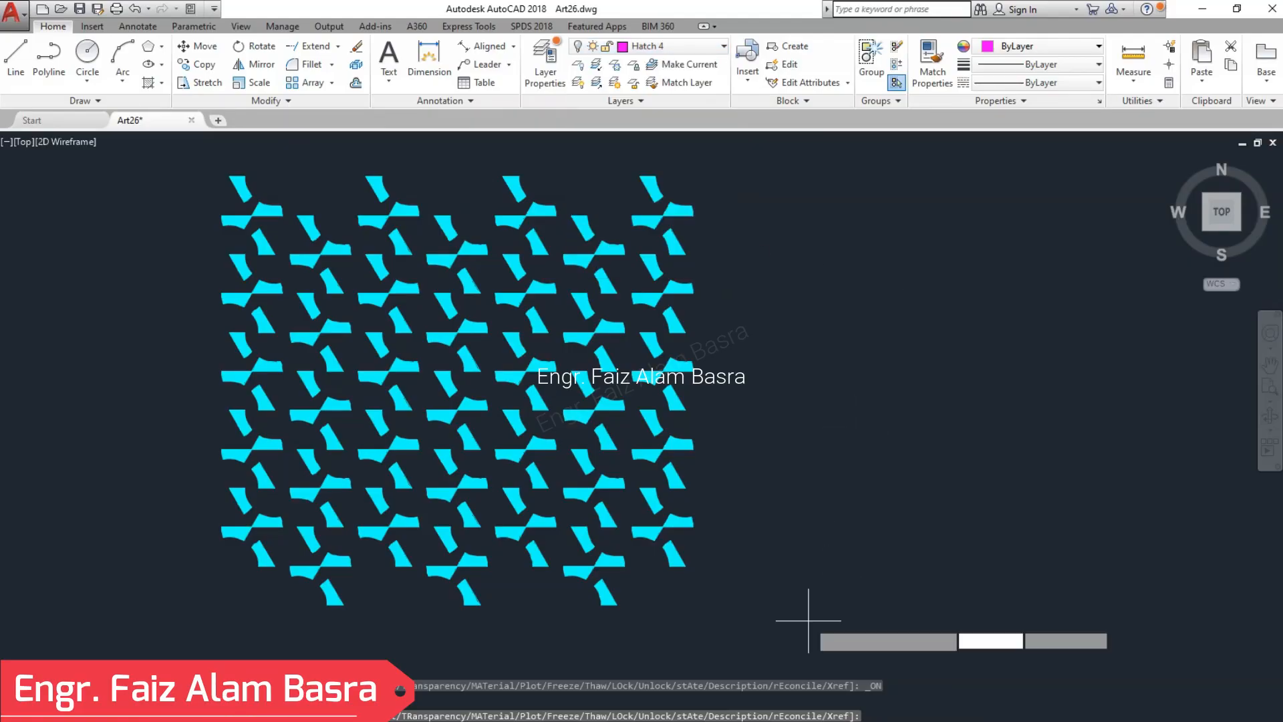
{"action": "left_click", "coordinate": [809, 621]}
{"action": "left_click", "coordinate": [226, 158]}
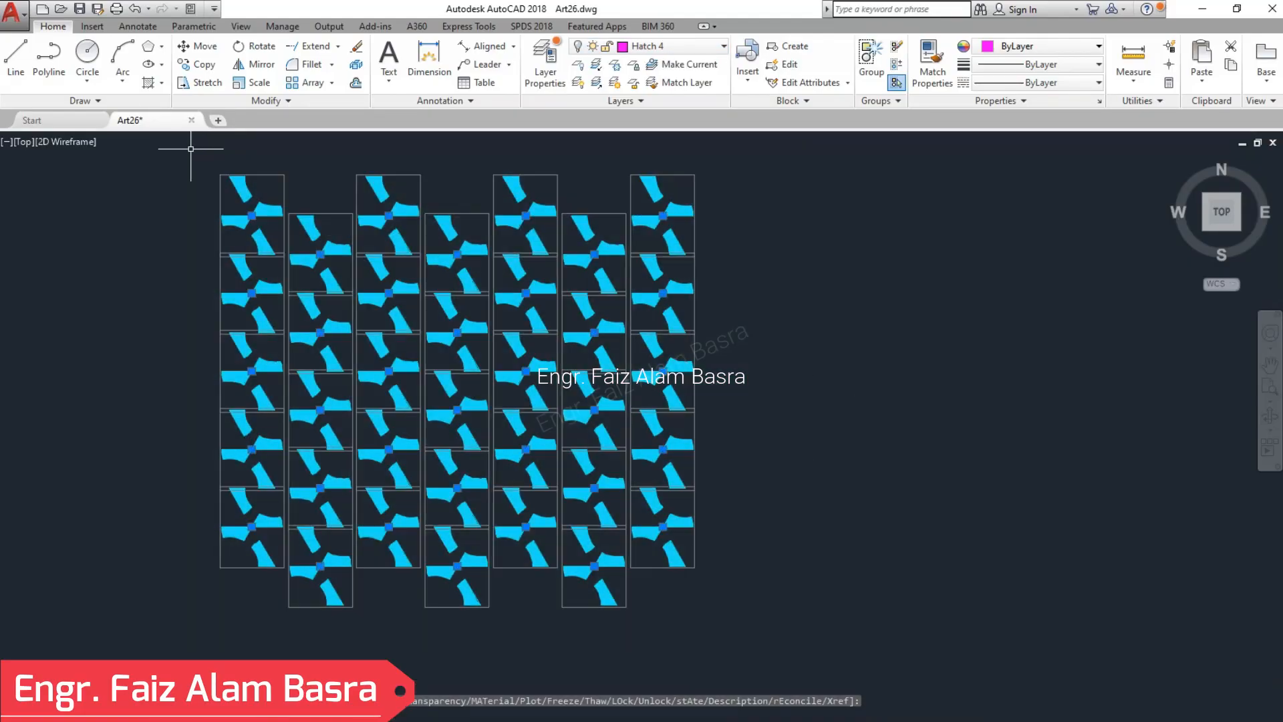
{"action": "left_click", "coordinate": [67, 29]}
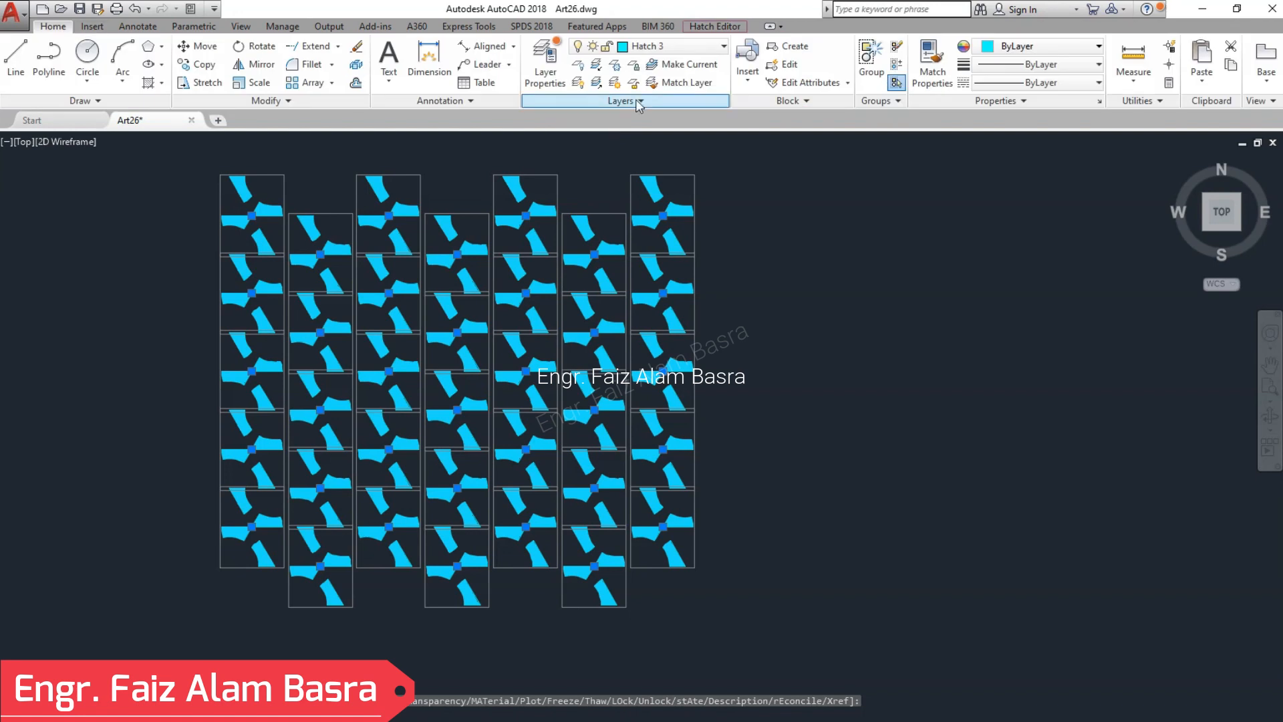
{"action": "key", "text": "Escape"}
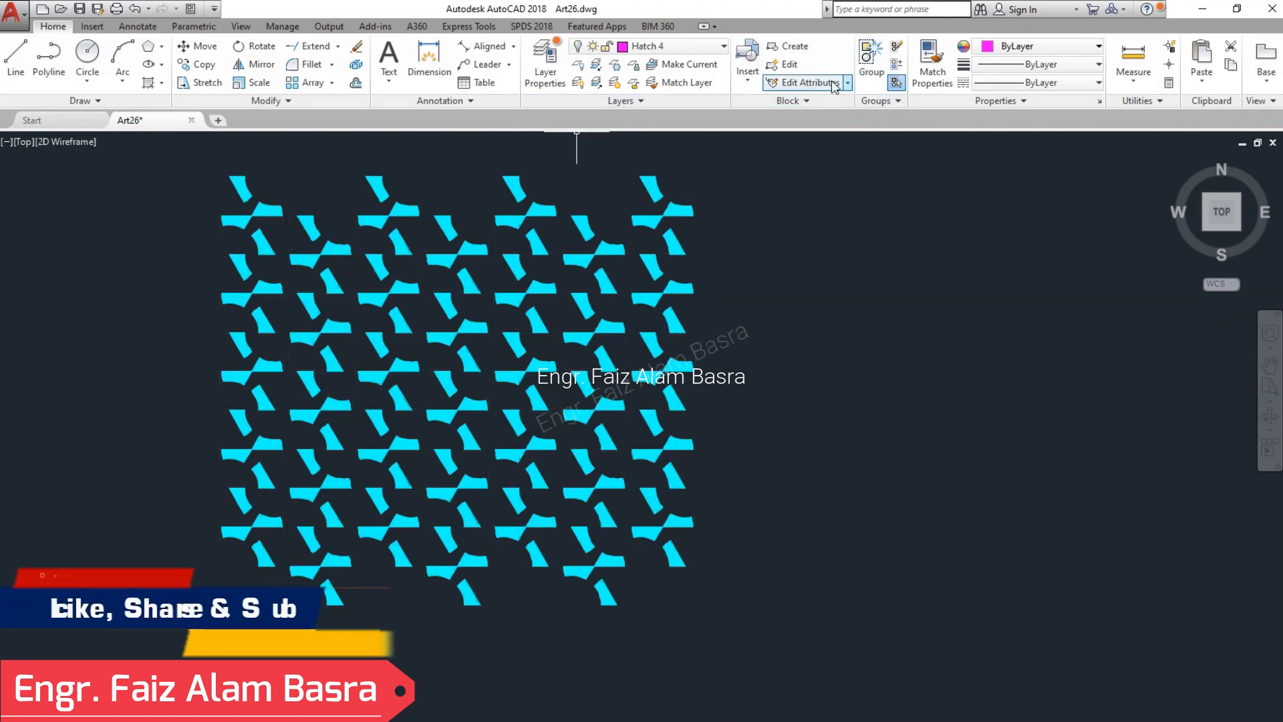
Step: Turn off the Hatch 3 layer, turn on Hatch 5, and group all the blue hatches
{"action": "left_click", "coordinate": [723, 47]}
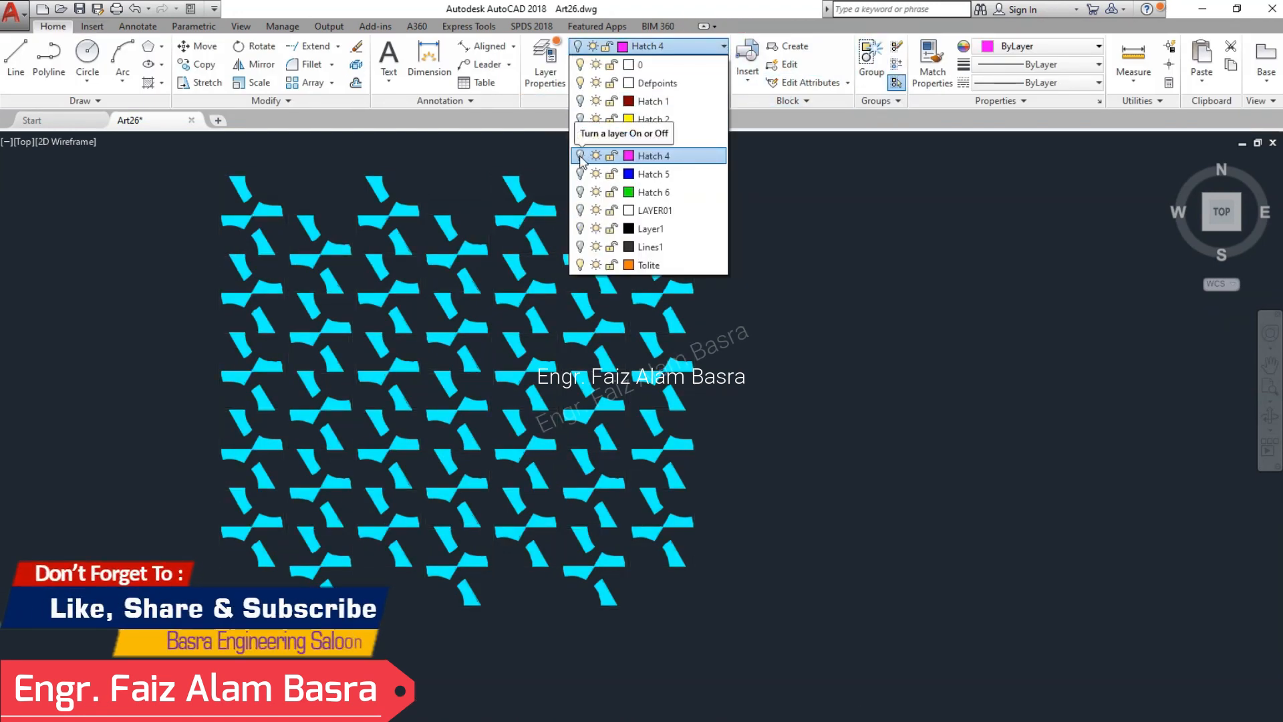
{"action": "left_click", "coordinate": [579, 154]}
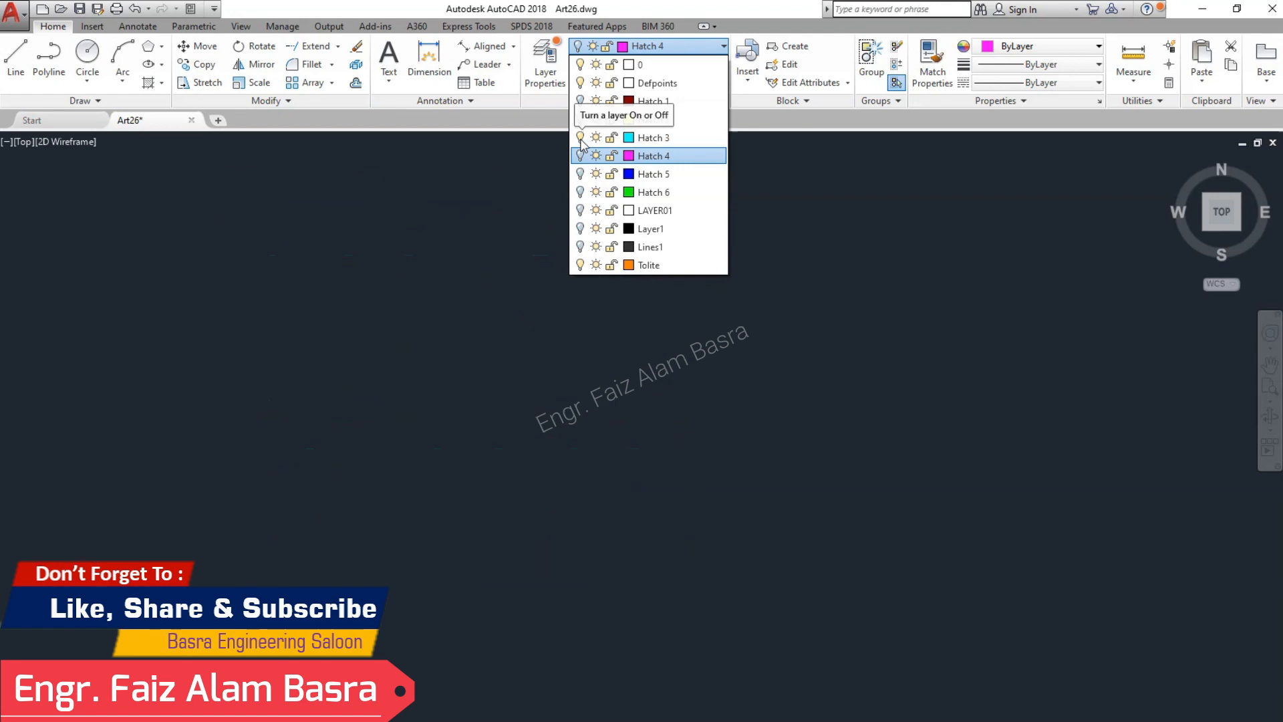
{"action": "left_click", "coordinate": [579, 173]}
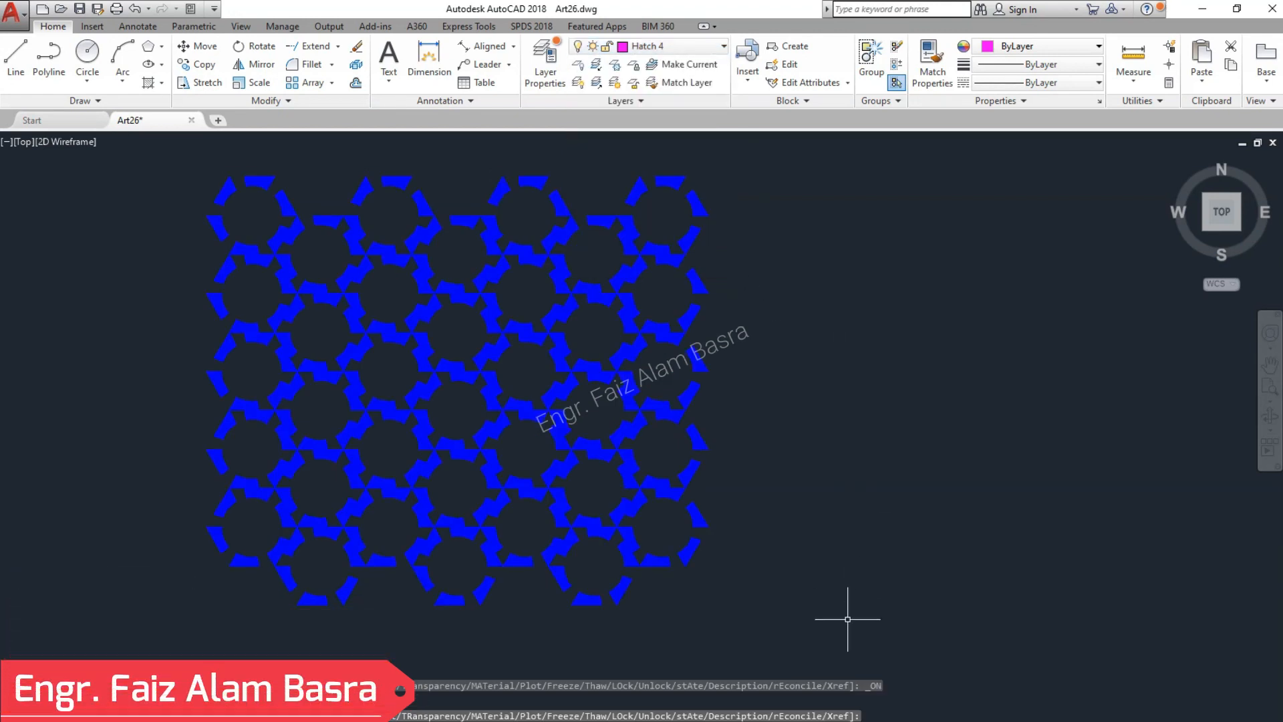
{"action": "left_click", "coordinate": [847, 618]}
{"action": "left_click", "coordinate": [162, 155]}
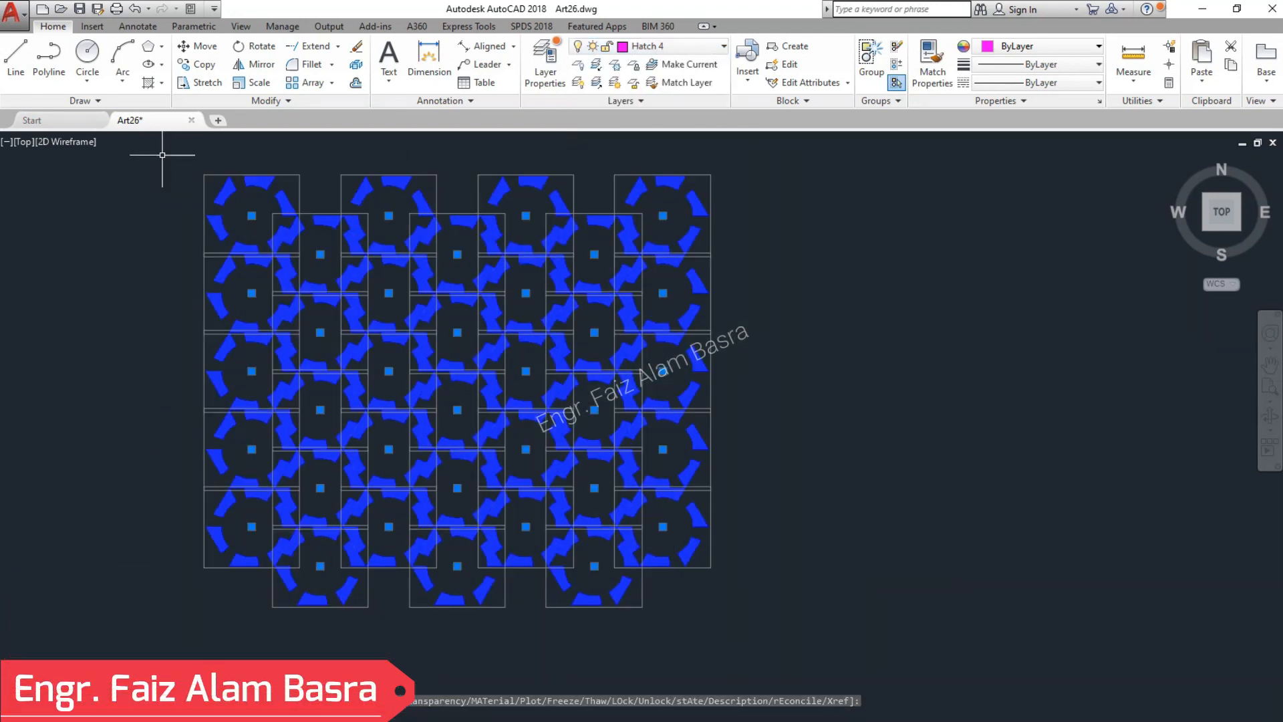
{"action": "left_click", "coordinate": [58, 29]}
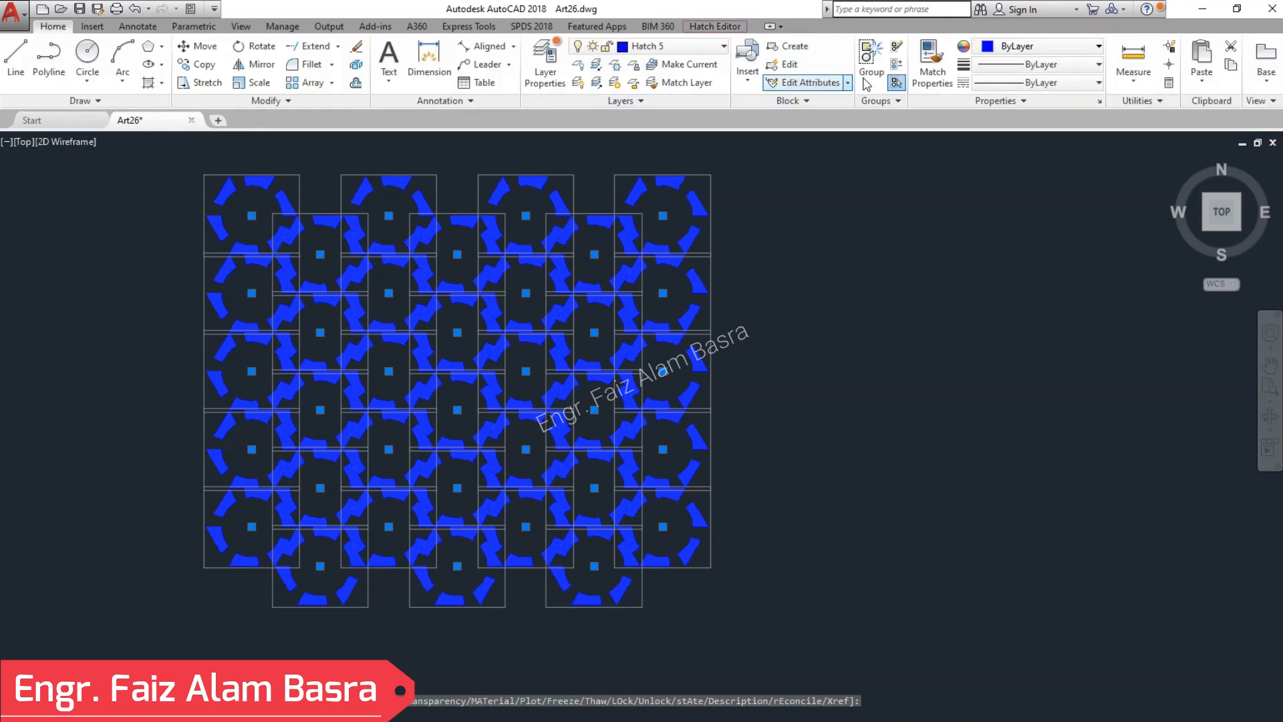
{"action": "key", "text": "Escape"}
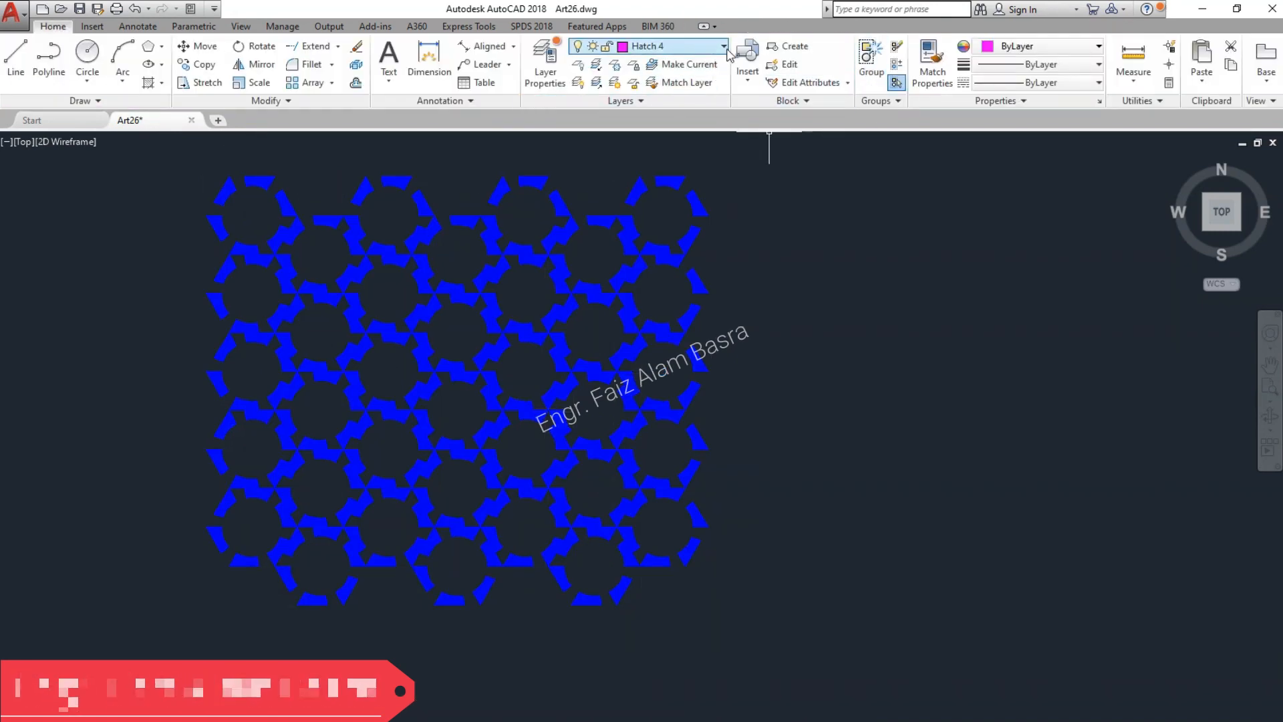
Step: Turn off the Hatch 5 and Hatch 4 layers
{"action": "left_click", "coordinate": [724, 46]}
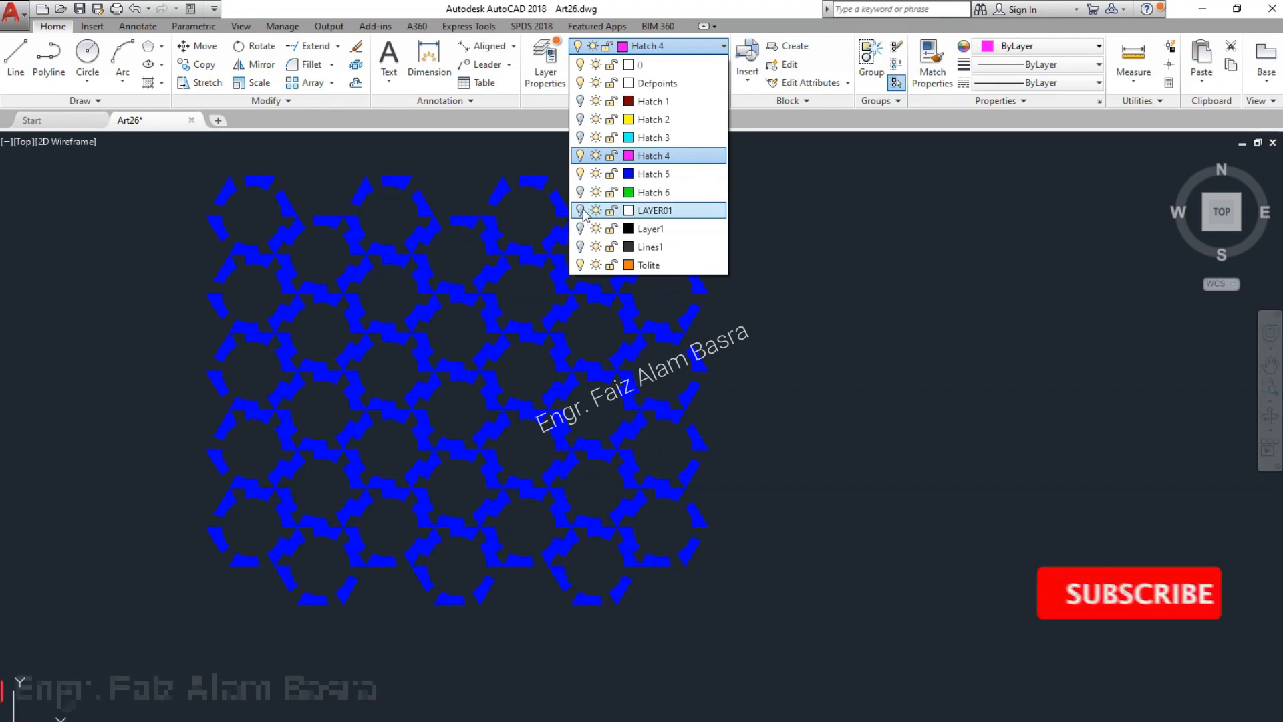
{"action": "left_click", "coordinate": [580, 174]}
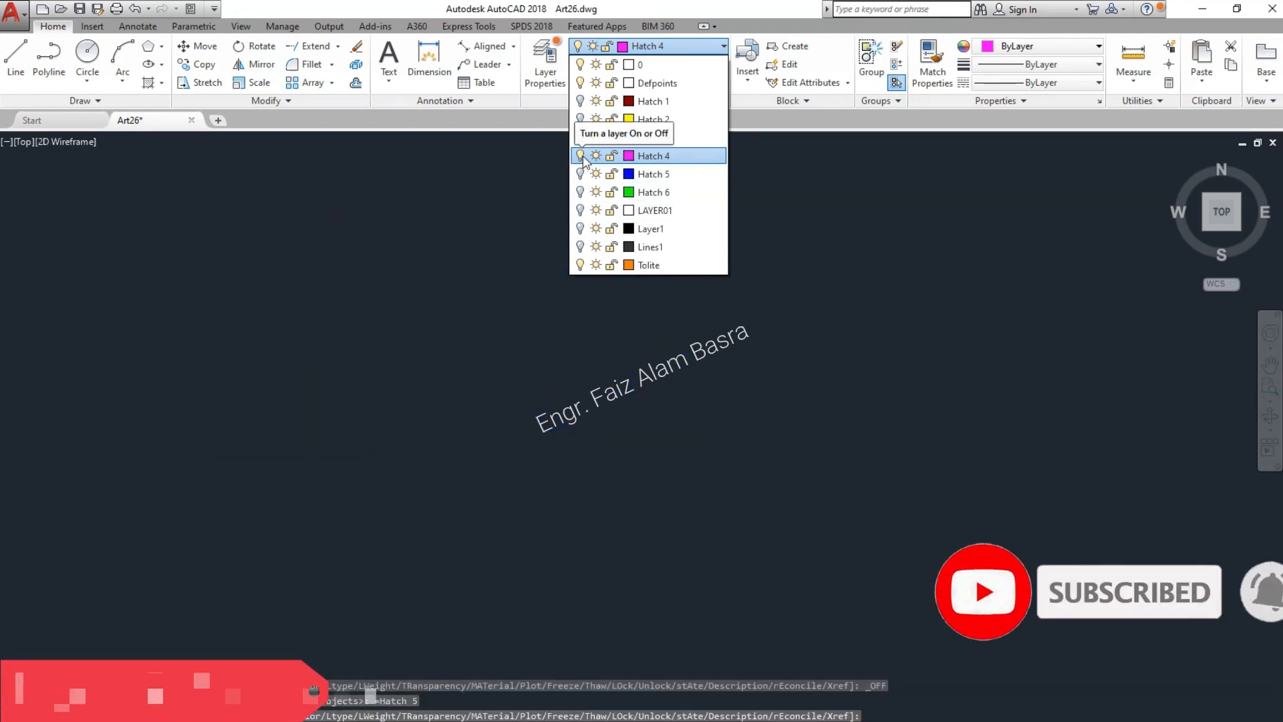
{"action": "left_click", "coordinate": [580, 156]}
{"action": "left_click", "coordinate": [596, 363]}
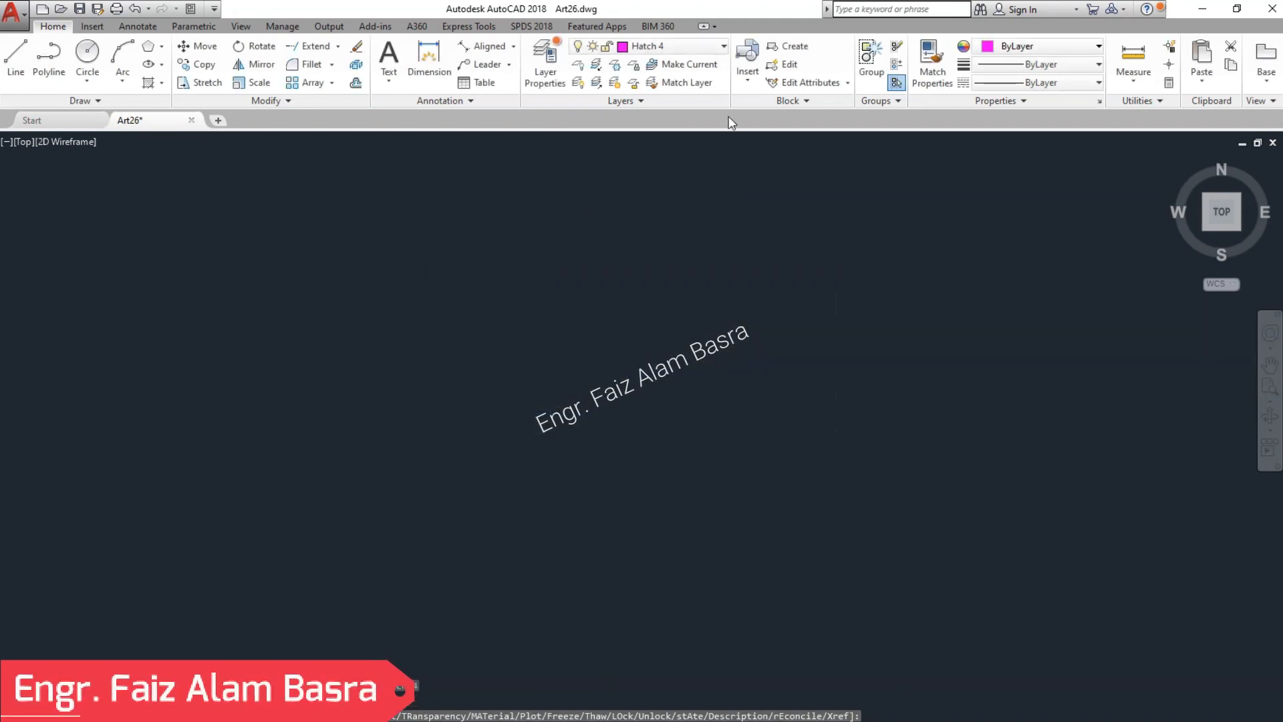
Step: Turn on the Layer1 layer and group all its small black triangular hatches
{"action": "left_click", "coordinate": [722, 47]}
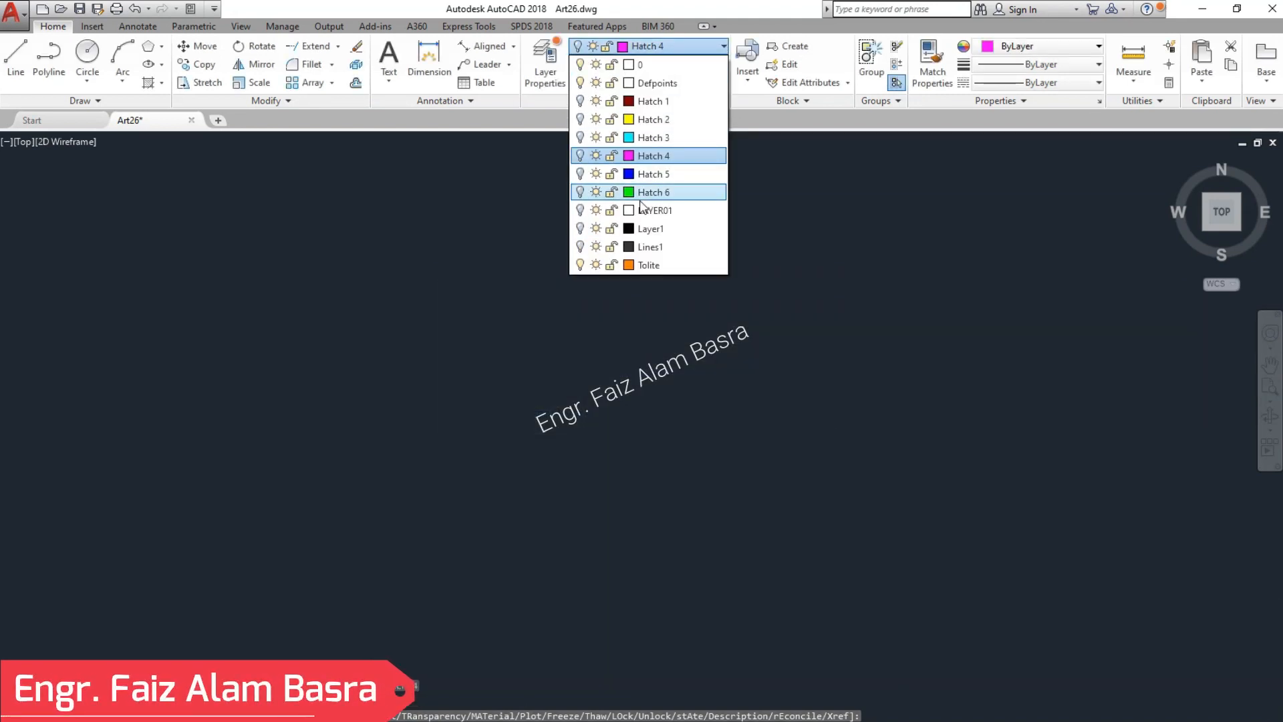
{"action": "left_click", "coordinate": [580, 228]}
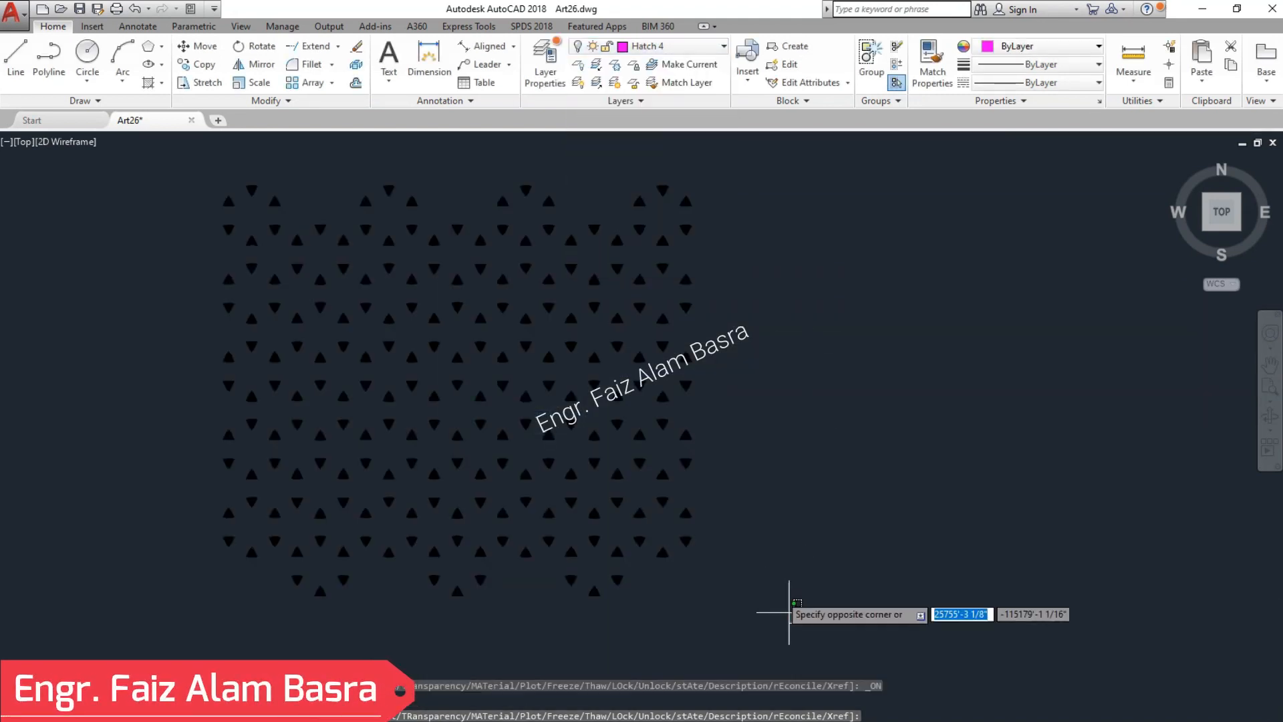
{"action": "left_click", "coordinate": [794, 625]}
{"action": "left_click", "coordinate": [138, 143]}
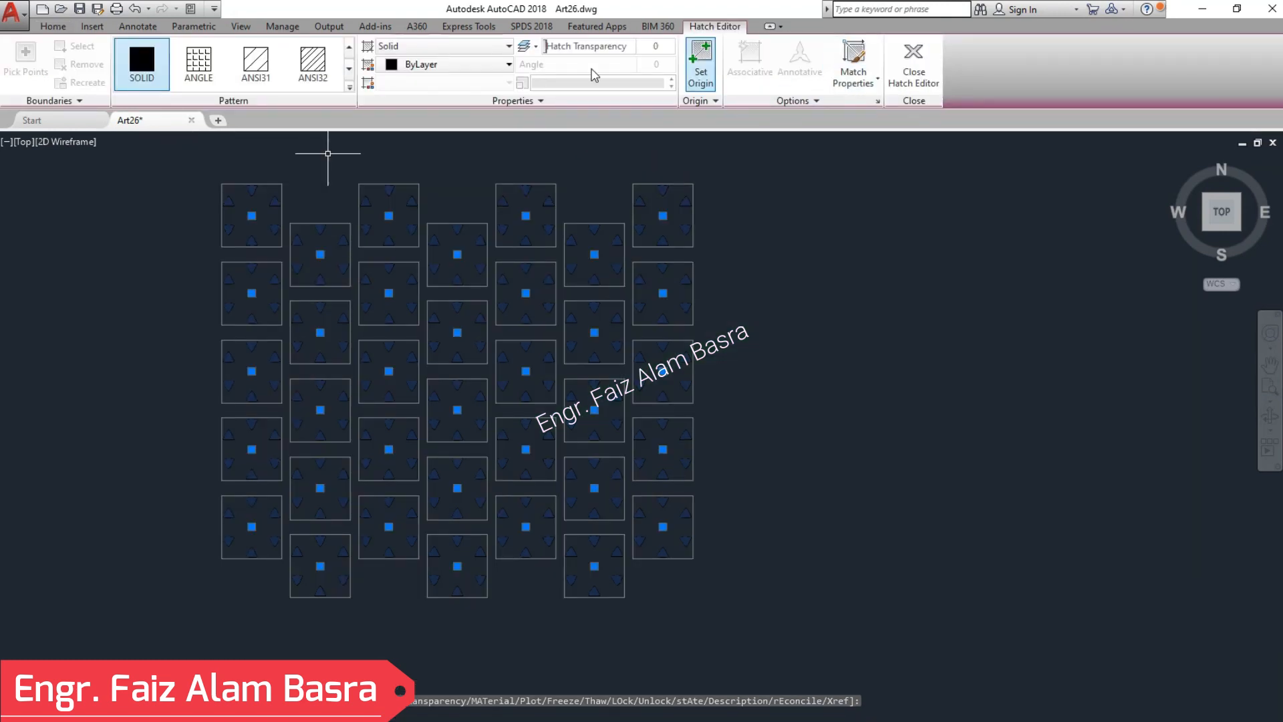
{"action": "left_click", "coordinate": [55, 26]}
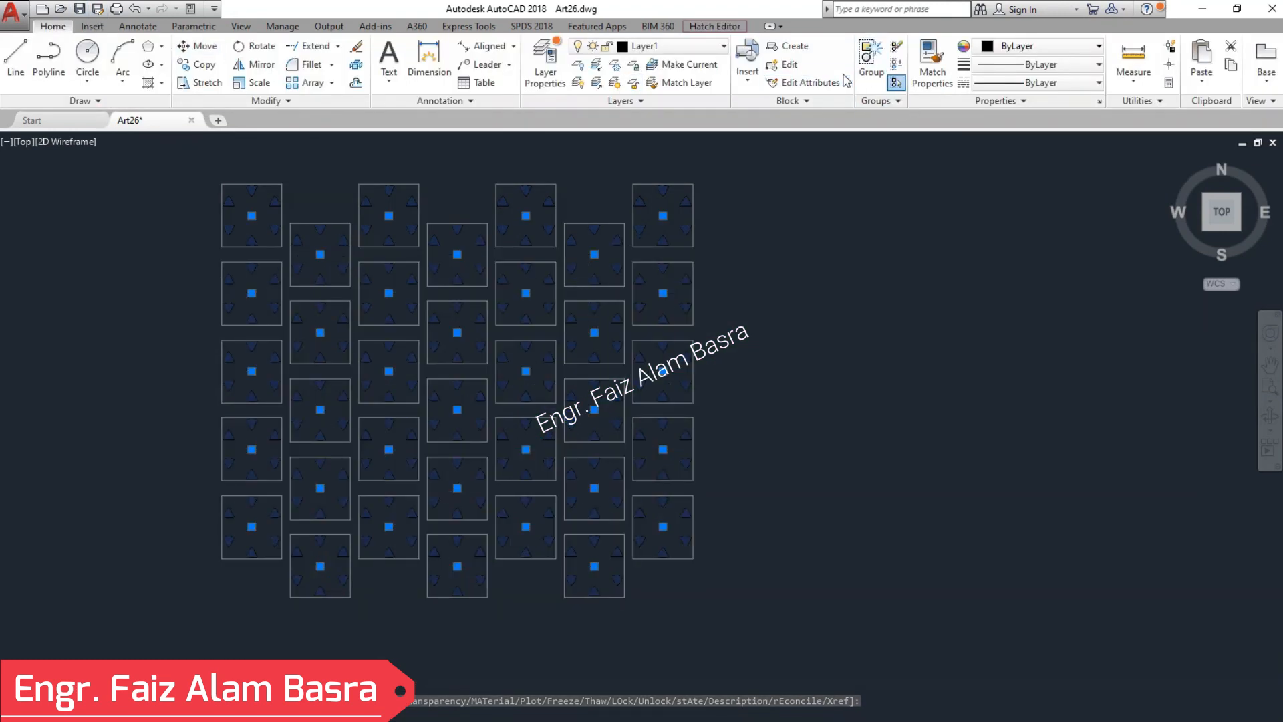
{"action": "key", "text": "Escape"}
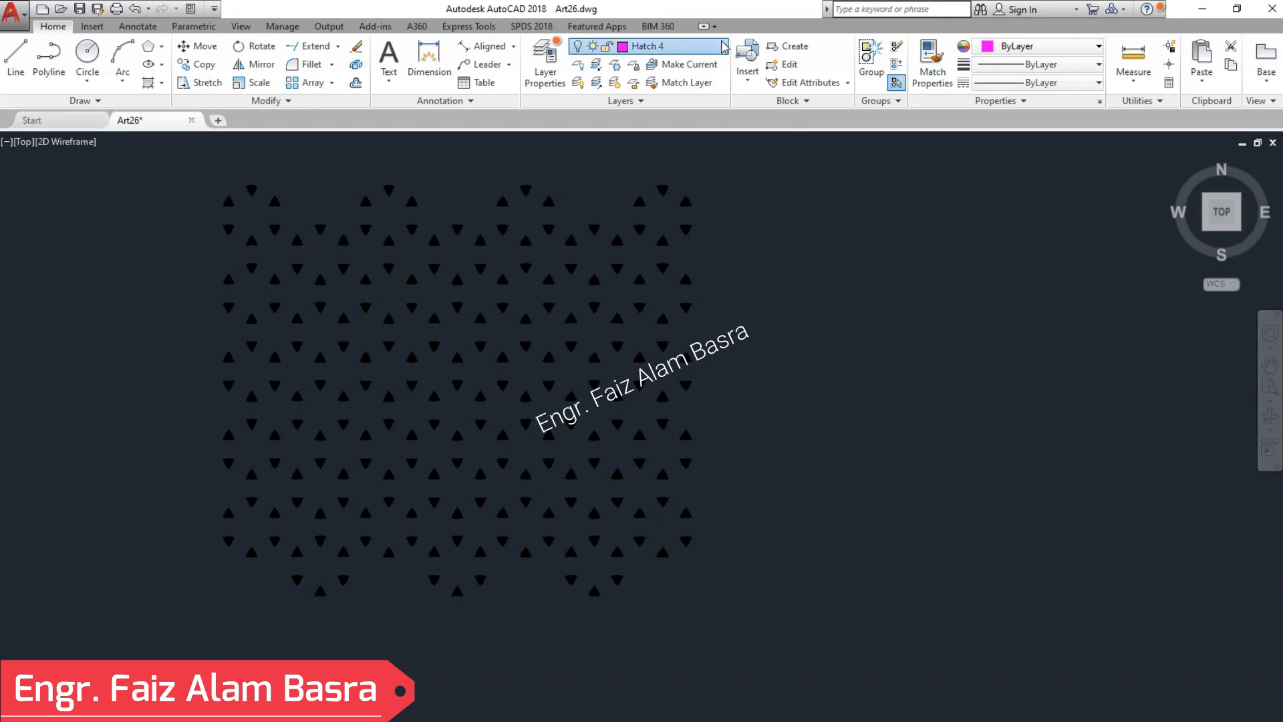
Step: Turn on the LAYER01 and Lines1 layers alongside Layer1, leaving the colored hatch layers off
{"action": "left_click", "coordinate": [723, 45]}
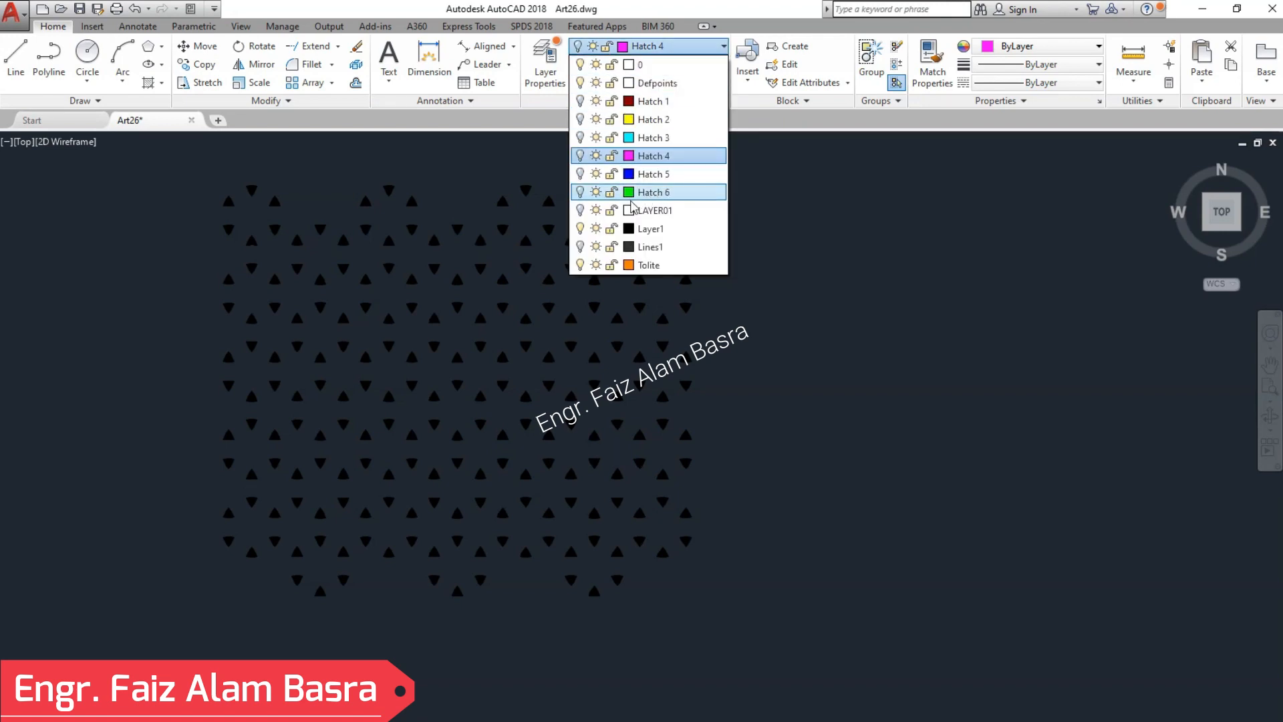
{"action": "left_click", "coordinate": [580, 193]}
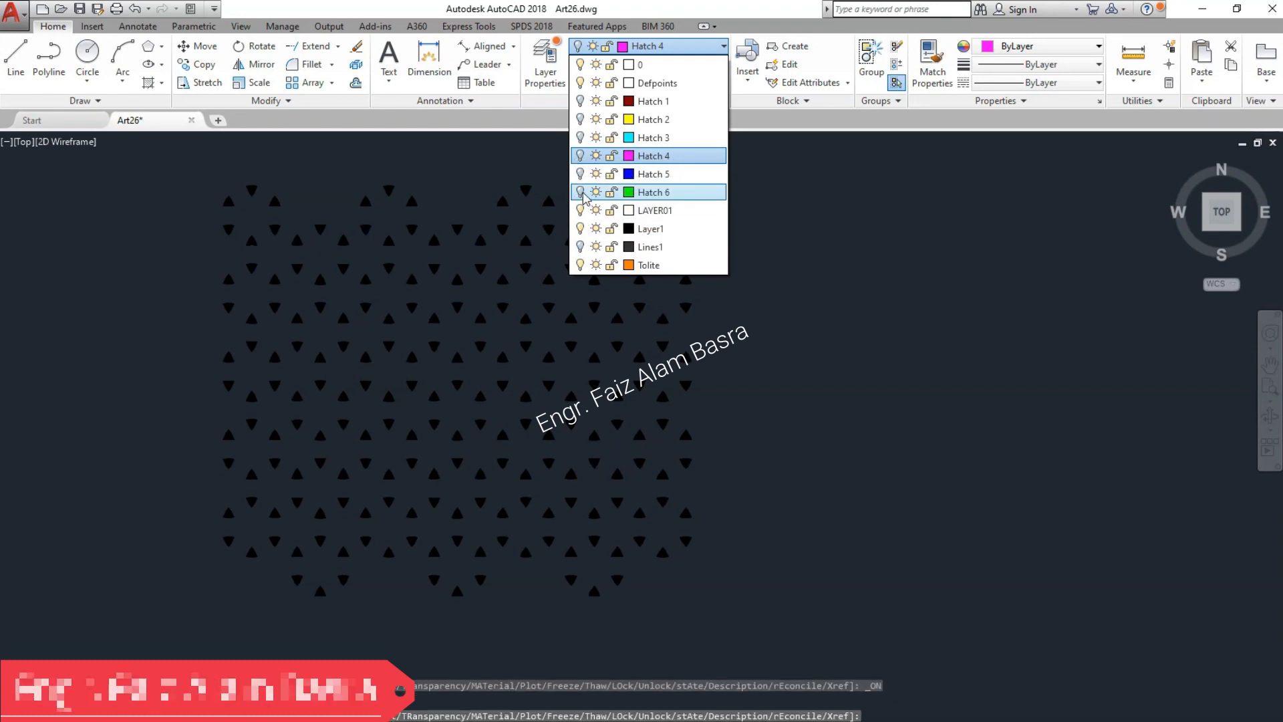
{"action": "left_click", "coordinate": [580, 175]}
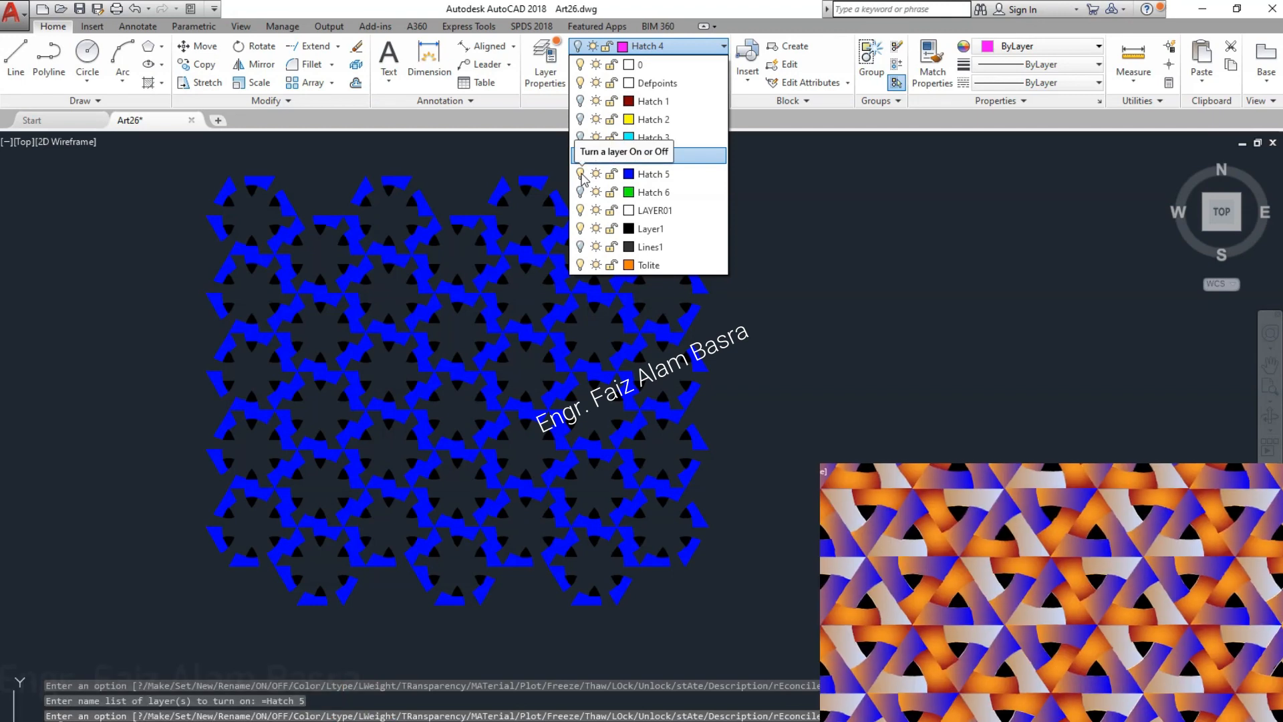
{"action": "left_click", "coordinate": [580, 175]}
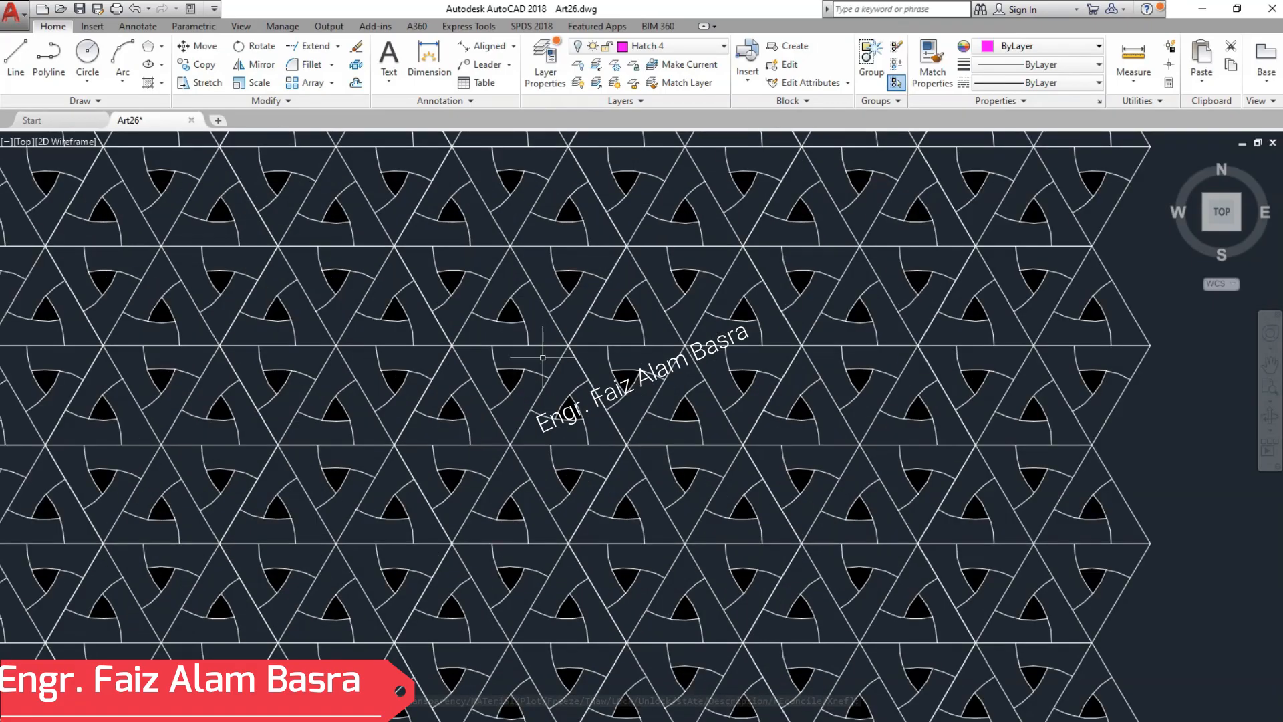
Step: Fit the full width of the woven triangle pattern in the drawing view
{"action": "left_click", "coordinate": [1270, 366]}
{"action": "mouse_move", "coordinate": [1103, 411]}
{"action": "left_mouse_down"}
{"action": "mouse_move", "coordinate": [1180, 415]}
{"action": "mouse_move", "coordinate": [1141, 415]}
{"action": "mouse_move", "coordinate": [1113, 390]}
{"action": "mouse_move", "coordinate": [1133, 381]}
{"action": "mouse_move", "coordinate": [1083, 396]}
{"action": "mouse_move", "coordinate": [1117, 372]}
{"action": "mouse_move", "coordinate": [1140, 401]}
{"action": "mouse_move", "coordinate": [1144, 365]}
{"action": "mouse_move", "coordinate": [1140, 398]}
{"action": "mouse_move", "coordinate": [1195, 426]}
{"action": "left_mouse_up"}
{"action": "left_click", "coordinate": [1277, 402]}
{"action": "left_click", "coordinate": [1177, 464]}
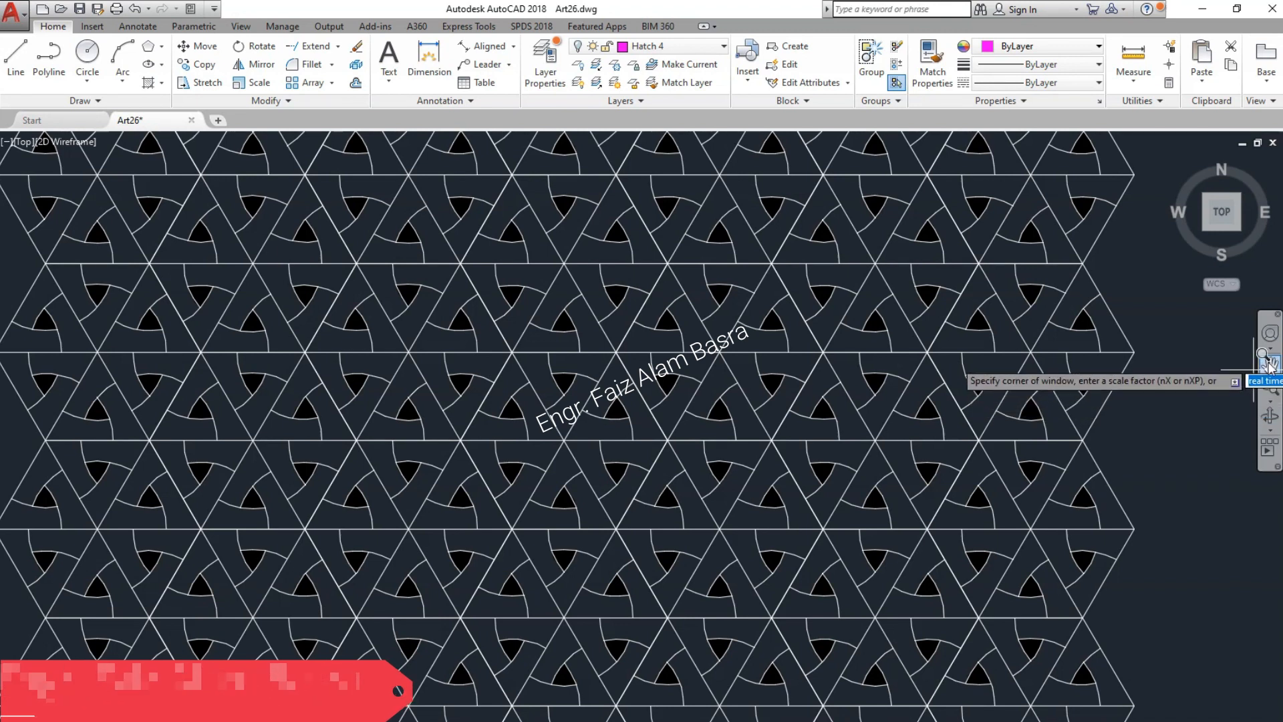
{"action": "middle_click_drag", "start_coordinate": [1136, 430], "coordinate": [1168, 424]}
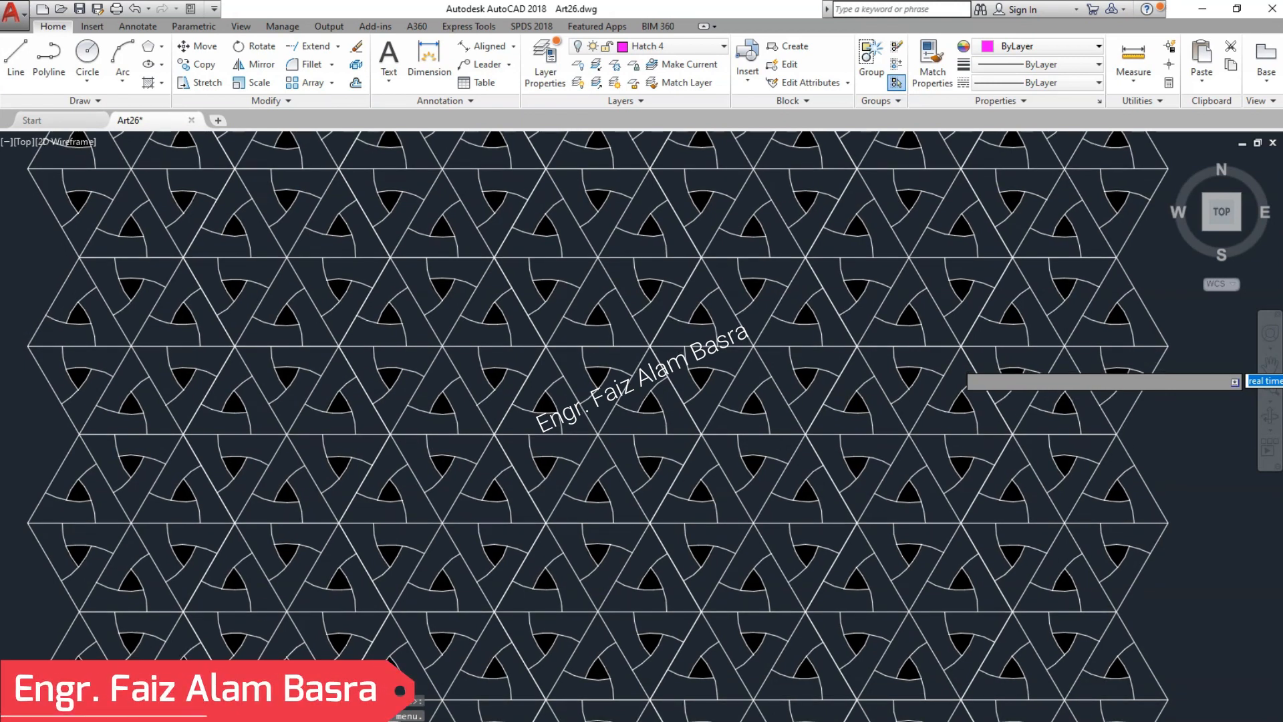
{"action": "key", "text": "ctrl+9"}
{"action": "left_click", "coordinate": [709, 403]}
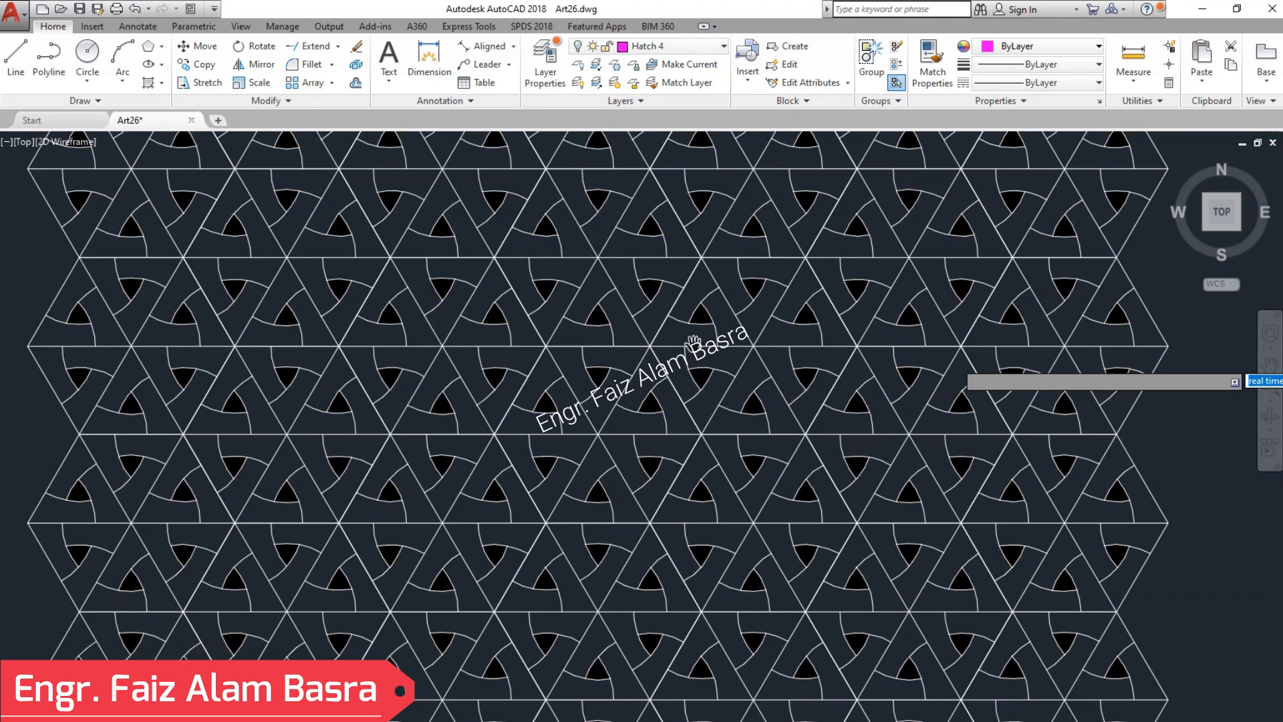
{"action": "key", "text": "Return"}
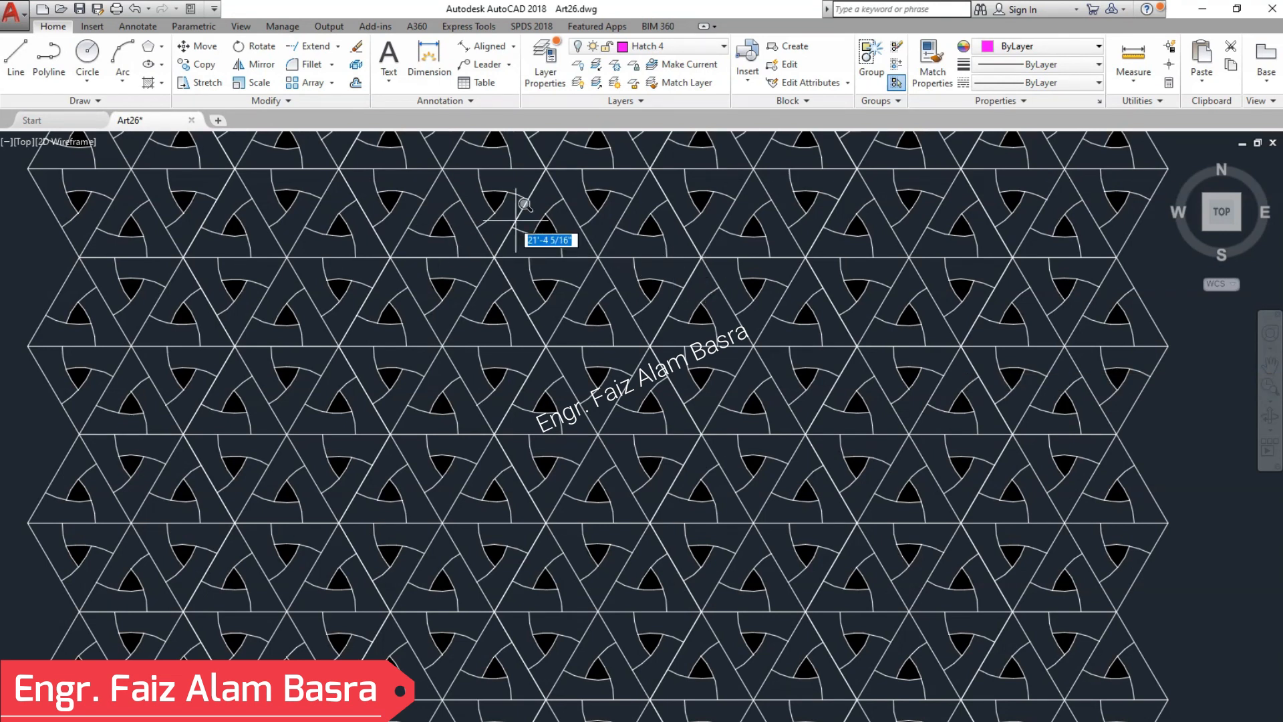
Step: Turn on the Hatch 1 layer to fill its bands of the line pattern
{"action": "left_click", "coordinate": [722, 47]}
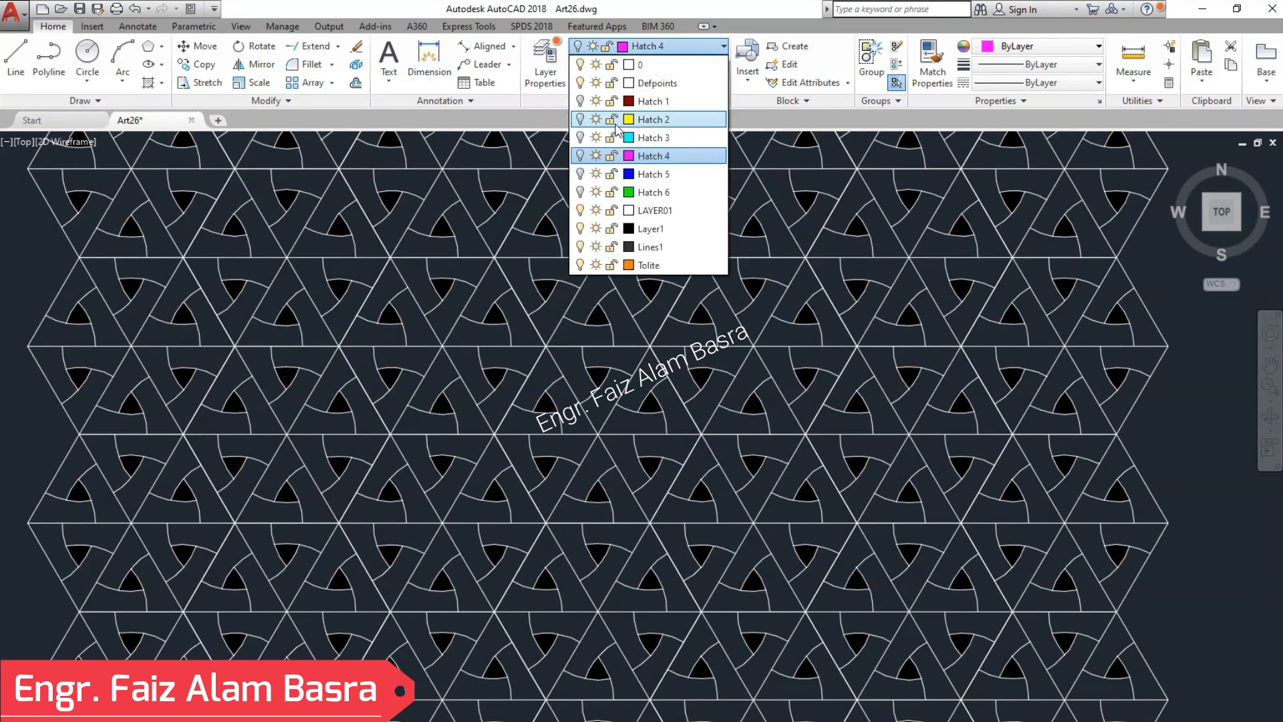
{"action": "left_click", "coordinate": [580, 101]}
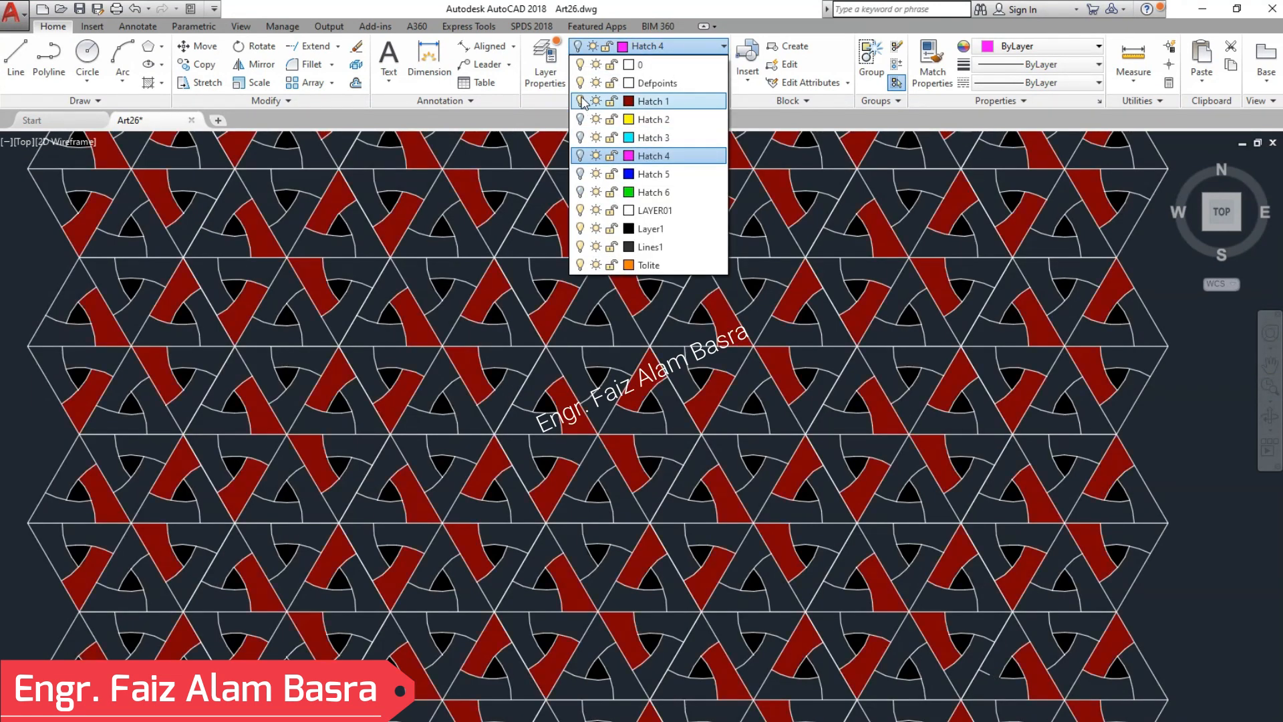
Step: Turn on the Hatch 2, Hatch 3, Hatch 4 and Hatch 5 layers to fill the remaining bands of the pattern
{"action": "left_click", "coordinate": [1159, 385]}
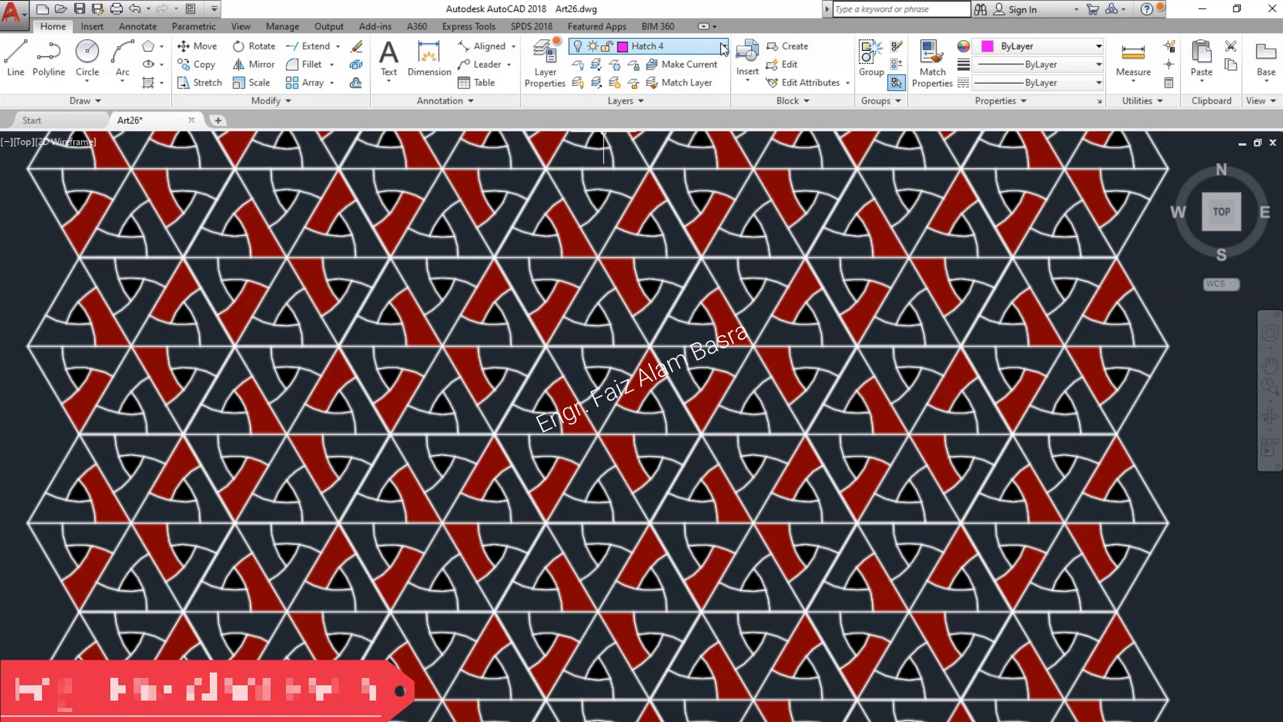
{"action": "left_click", "coordinate": [722, 48]}
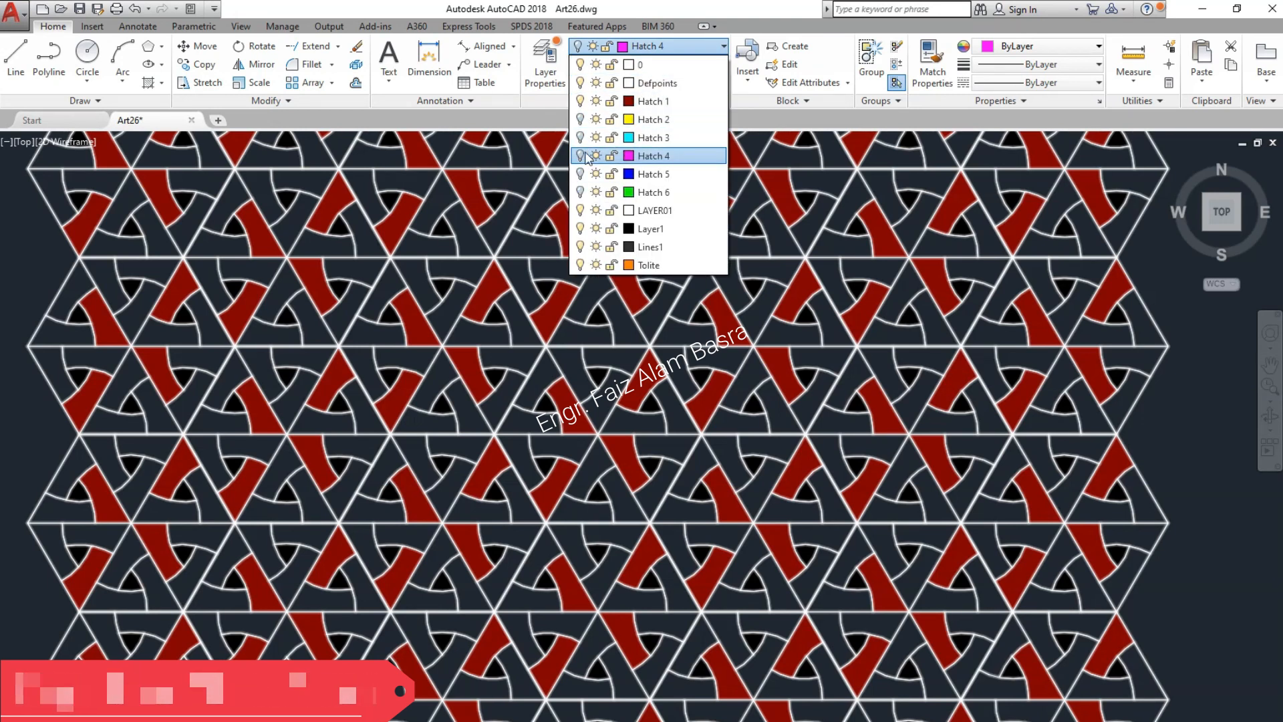
{"action": "left_click", "coordinate": [579, 101]}
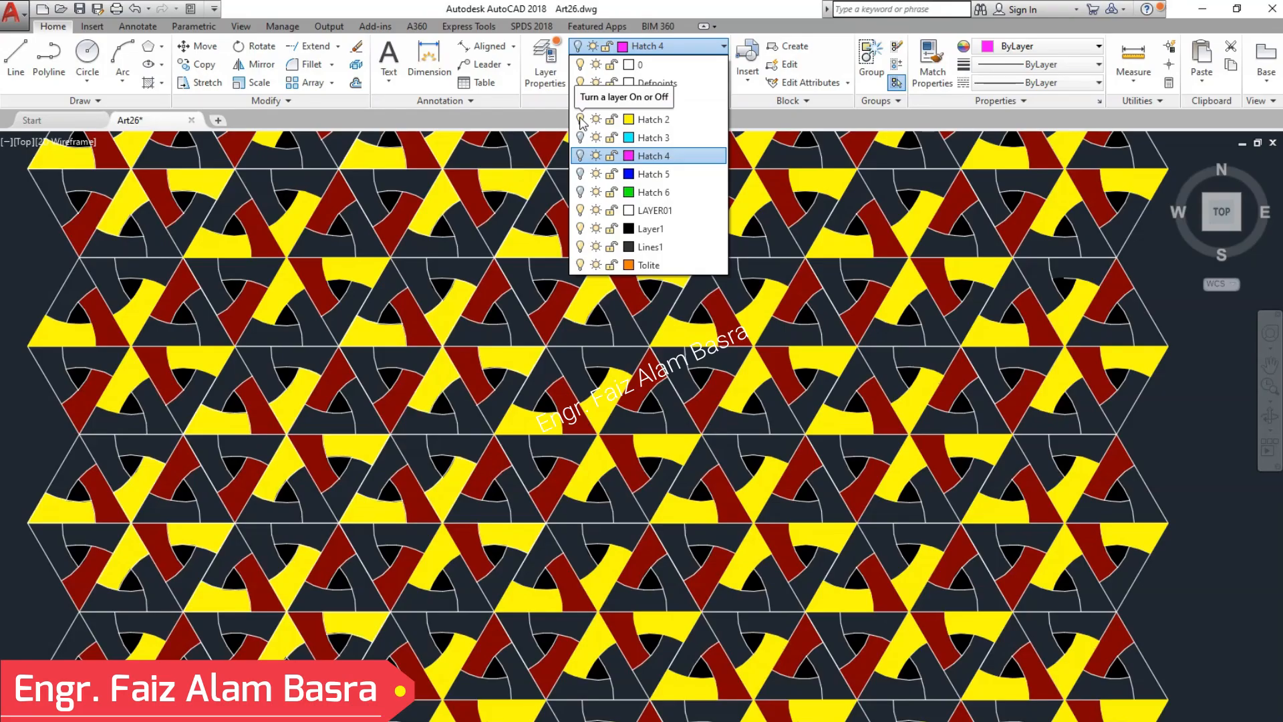
{"action": "left_click", "coordinate": [579, 138]}
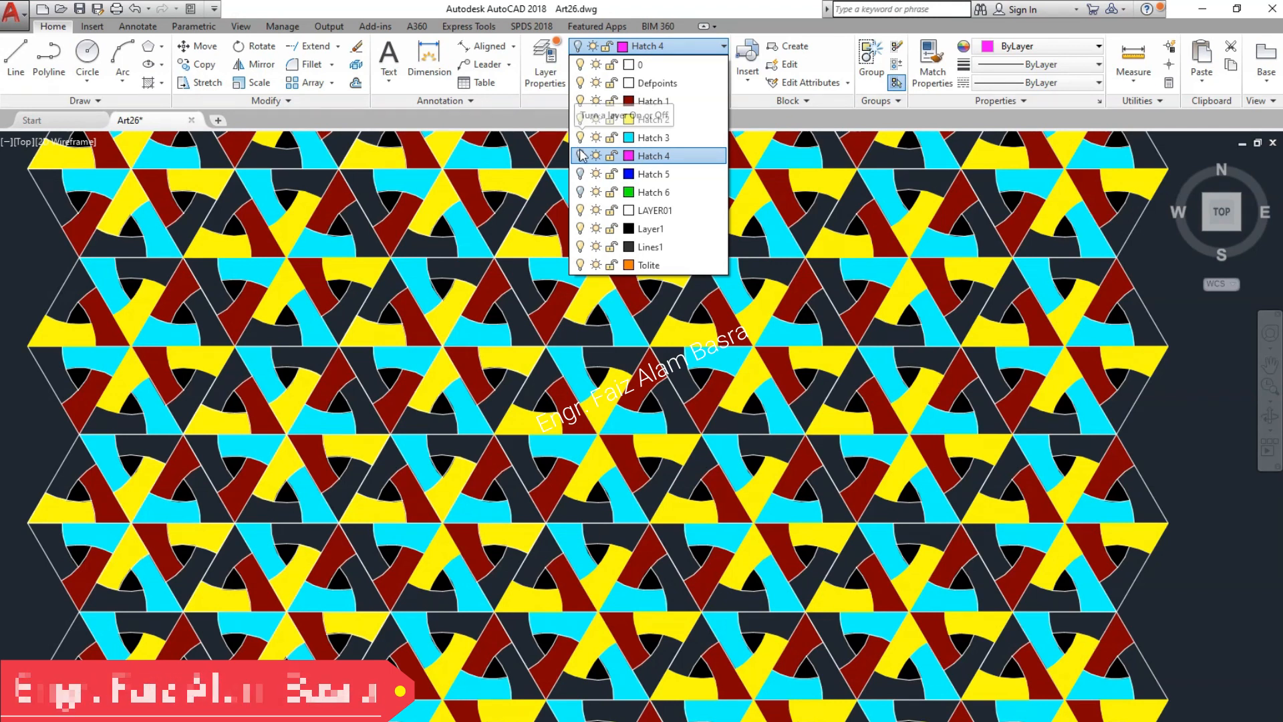
{"action": "left_click", "coordinate": [580, 174]}
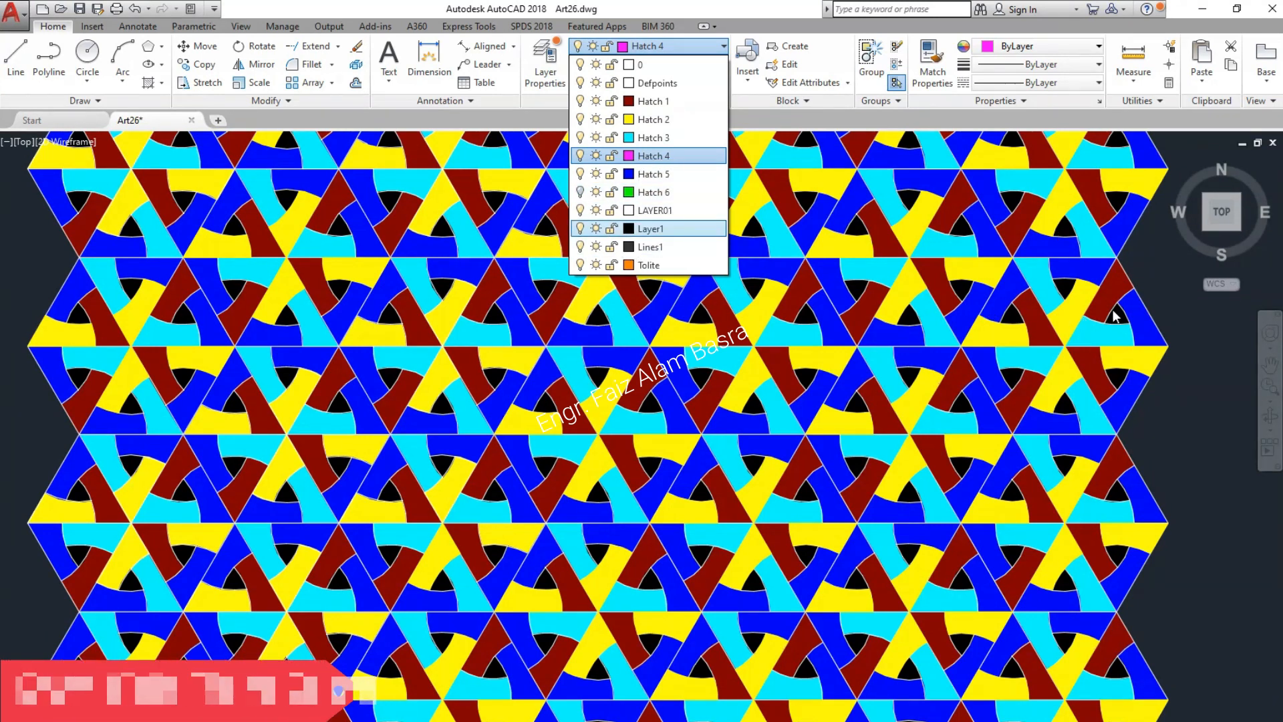
{"action": "left_click", "coordinate": [1184, 304]}
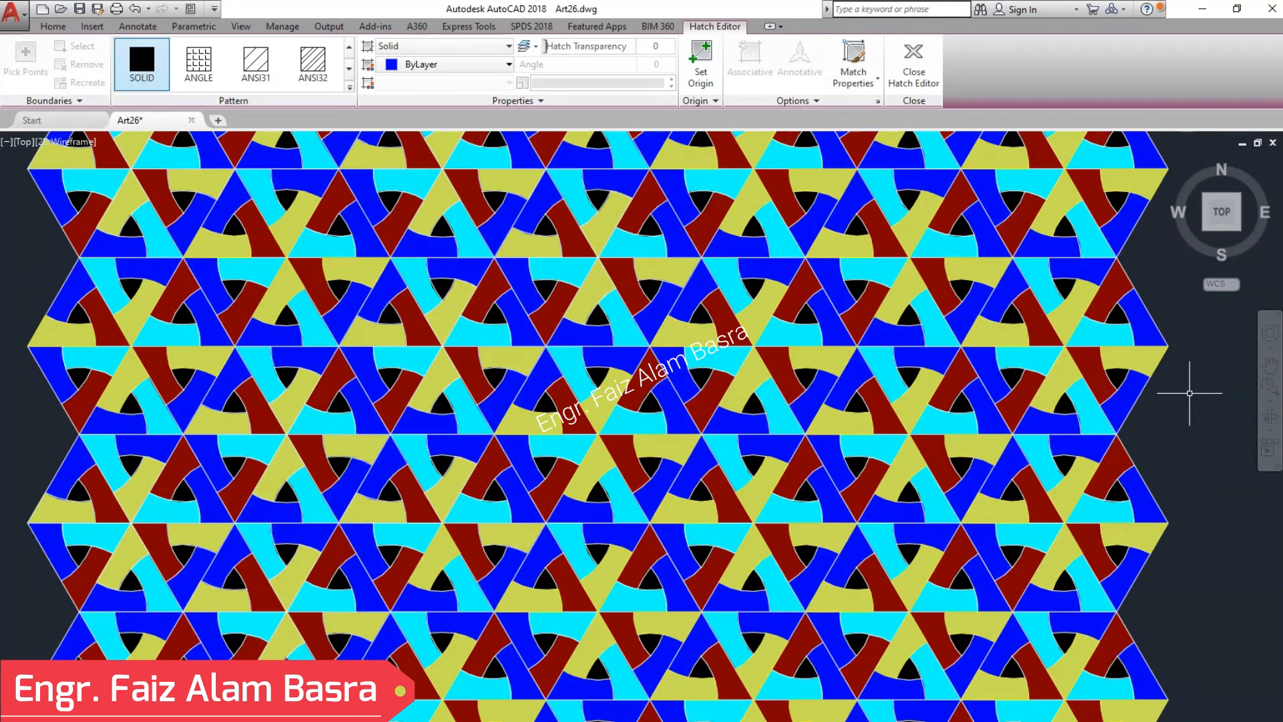
{"action": "key", "text": "Escape"}
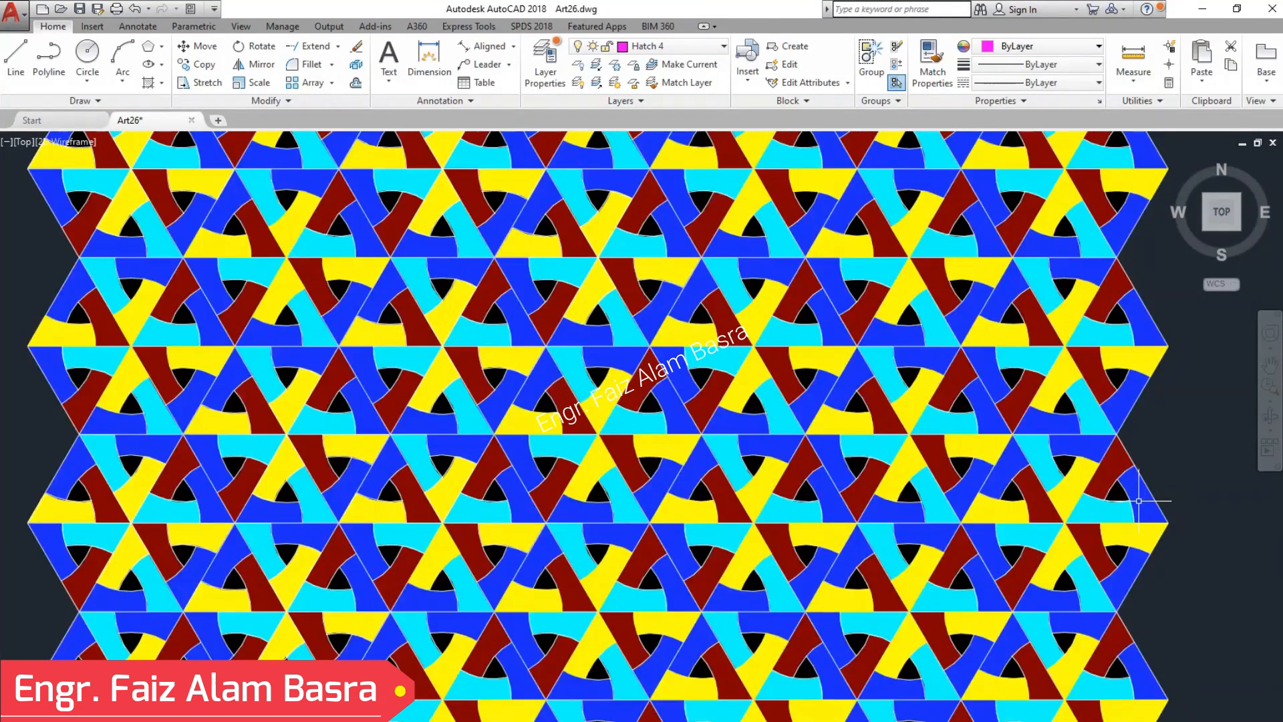
Step: Set the color of the blue band hatches to purple 100,33,101
{"action": "left_click", "coordinate": [1139, 500]}
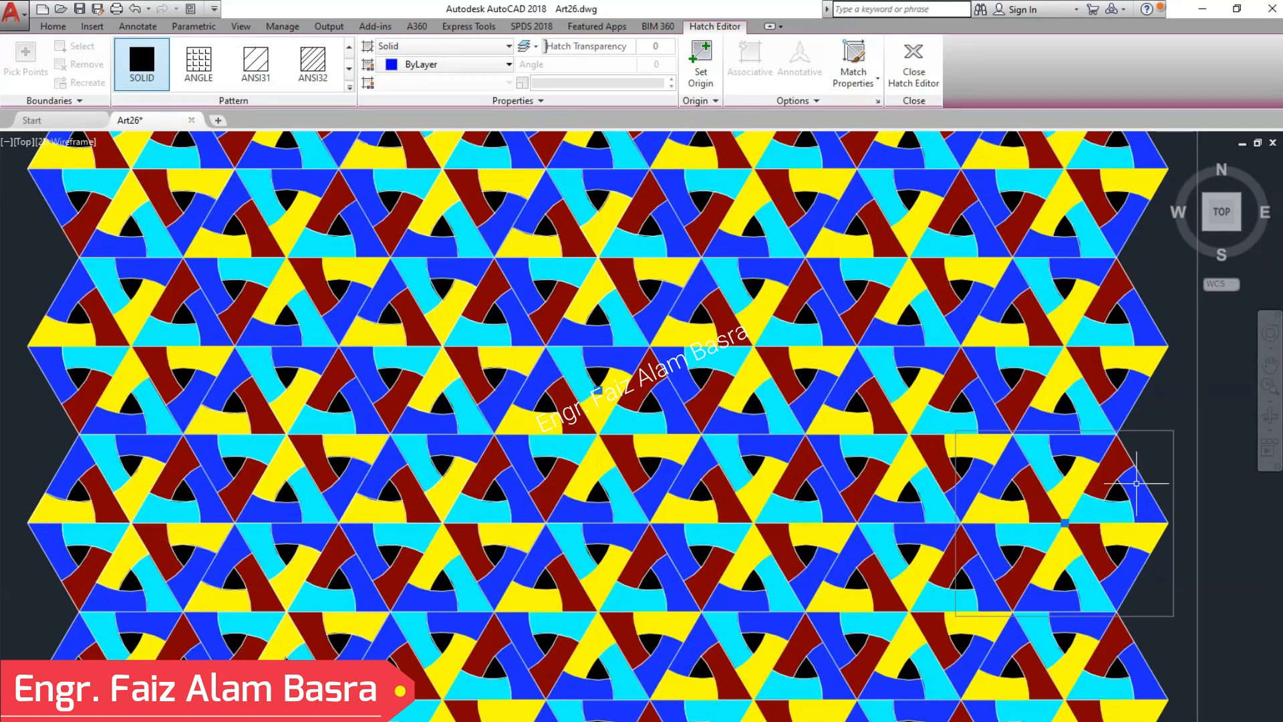
{"action": "left_click", "coordinate": [509, 65]}
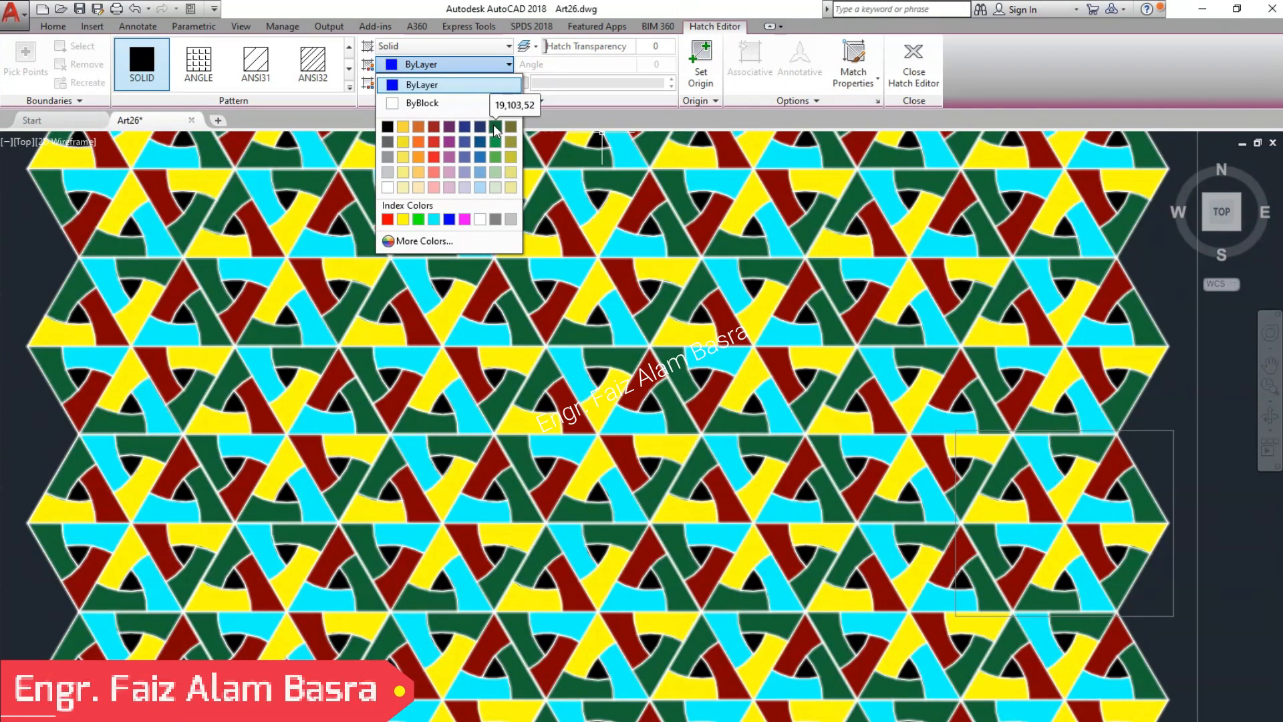
{"action": "left_click", "coordinate": [451, 129]}
{"action": "key", "text": "Return"}
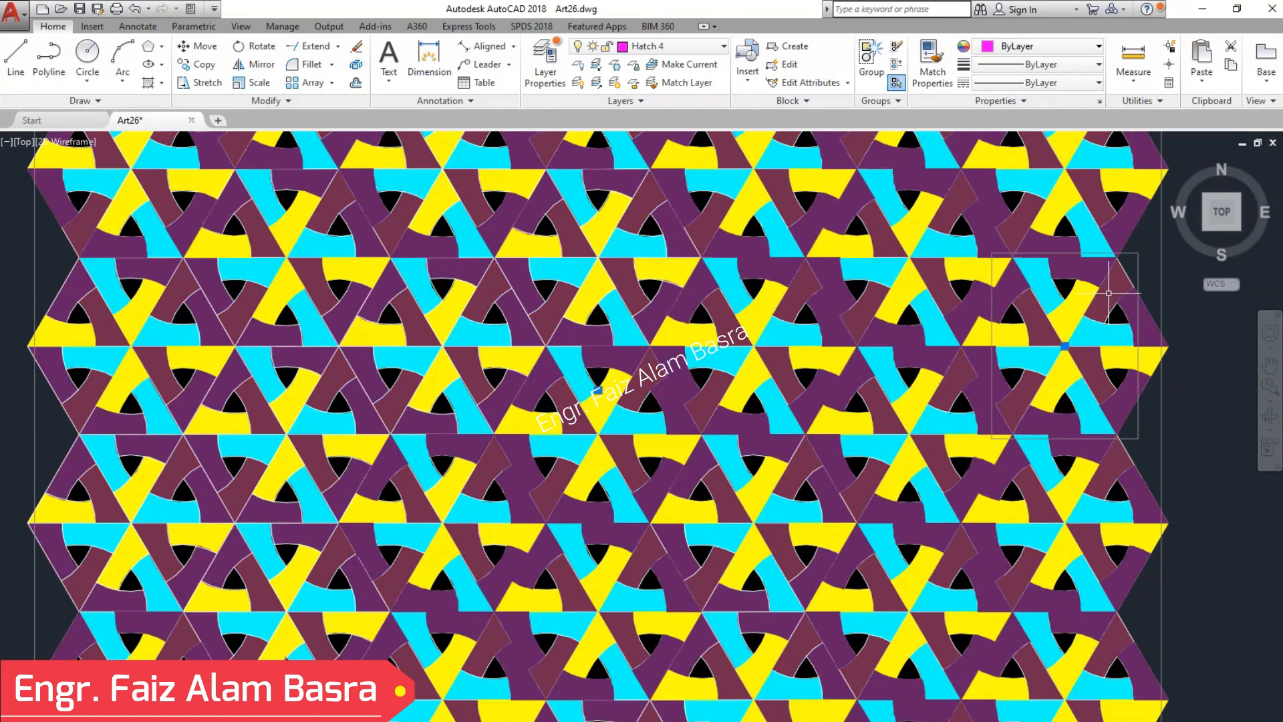
{"action": "left_click", "coordinate": [1107, 294]}
{"action": "key", "text": "Escape"}
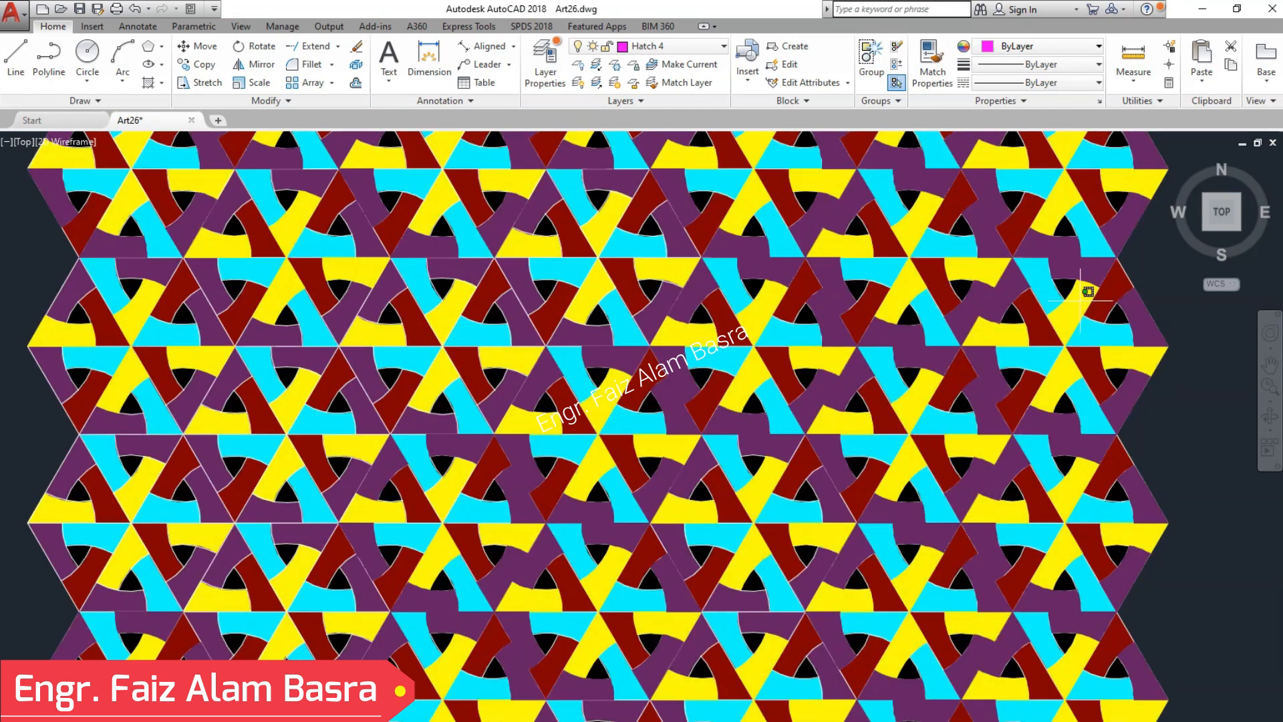
Step: Set the color of the yellow band hatches to orange 205,105,40
{"action": "left_click", "coordinate": [1086, 307]}
{"action": "left_click", "coordinate": [508, 64]}
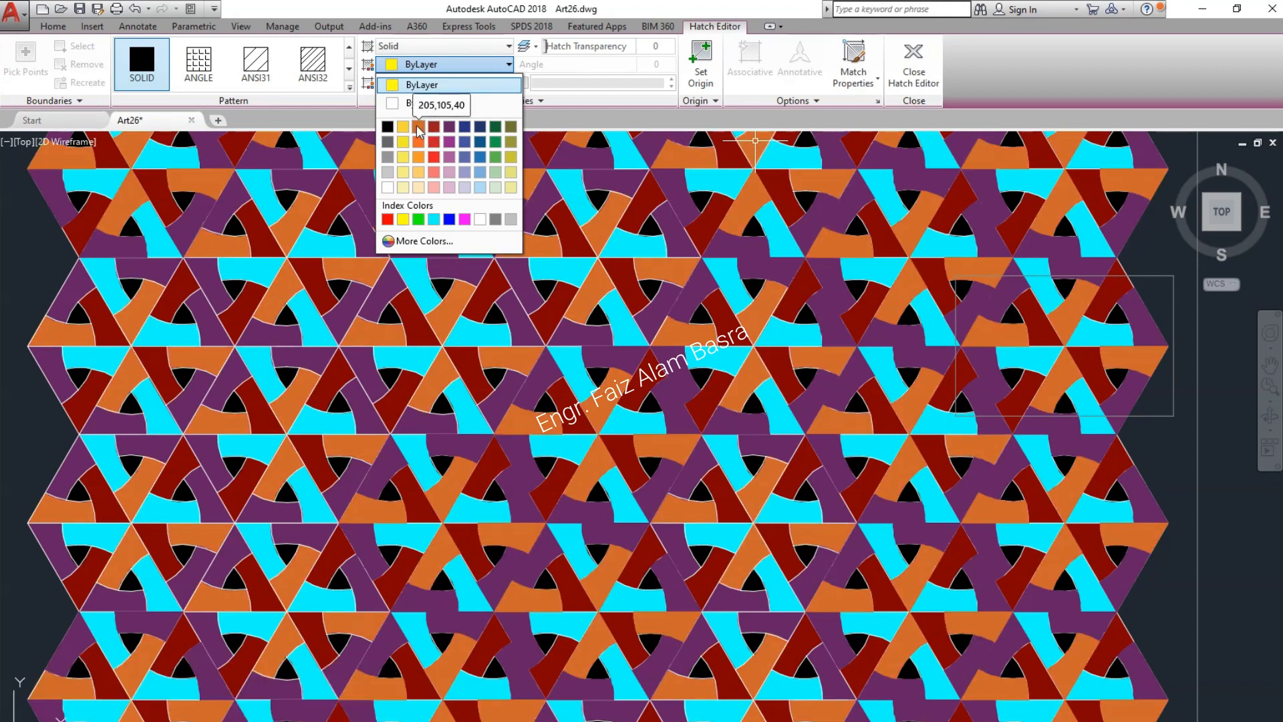
{"action": "left_click", "coordinate": [418, 126]}
{"action": "key", "text": "Escape"}
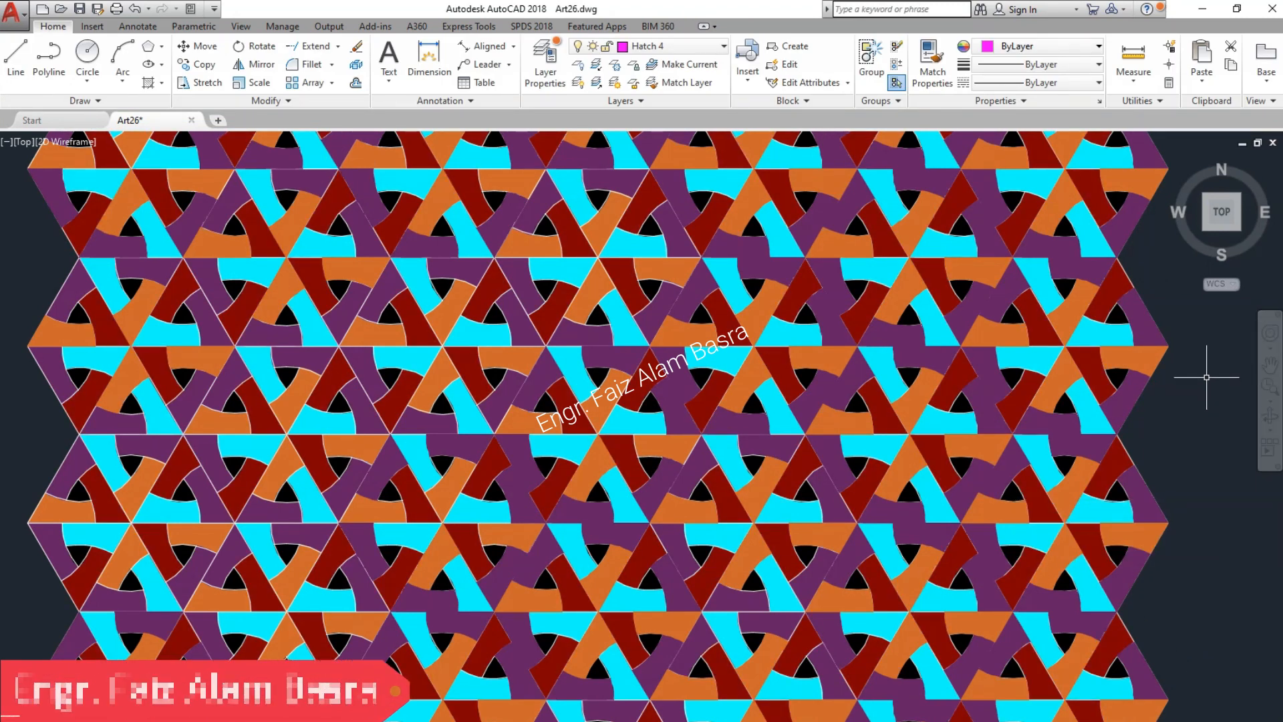
Step: Set the color of the purple band hatches to the index color Blue
{"action": "left_click", "coordinate": [1159, 345]}
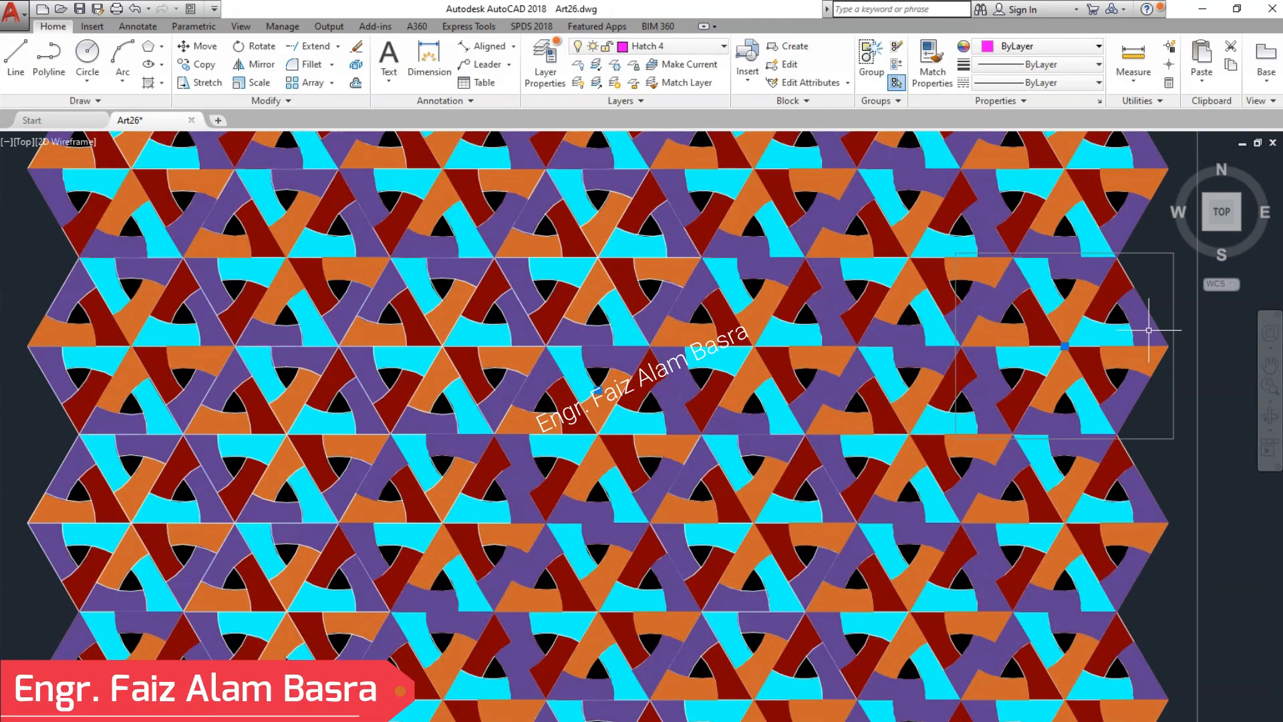
{"action": "left_click", "coordinate": [507, 64]}
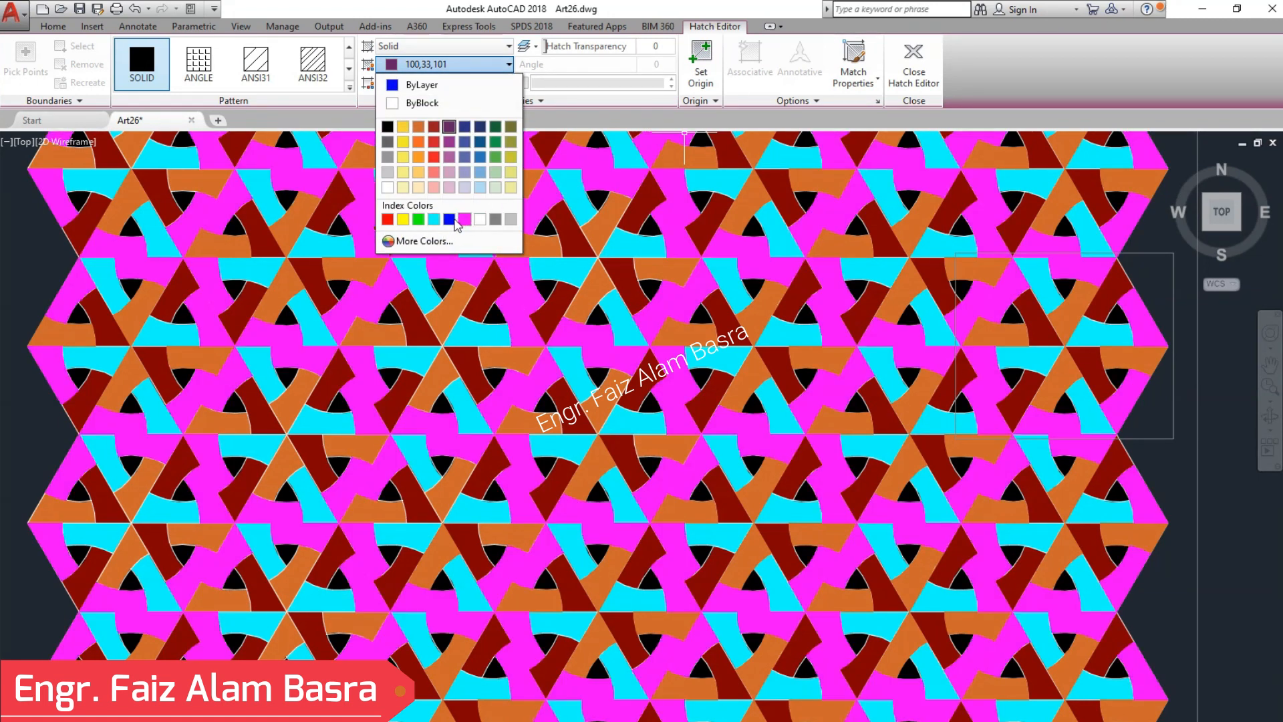
{"action": "left_click", "coordinate": [450, 220]}
{"action": "key", "text": "Return"}
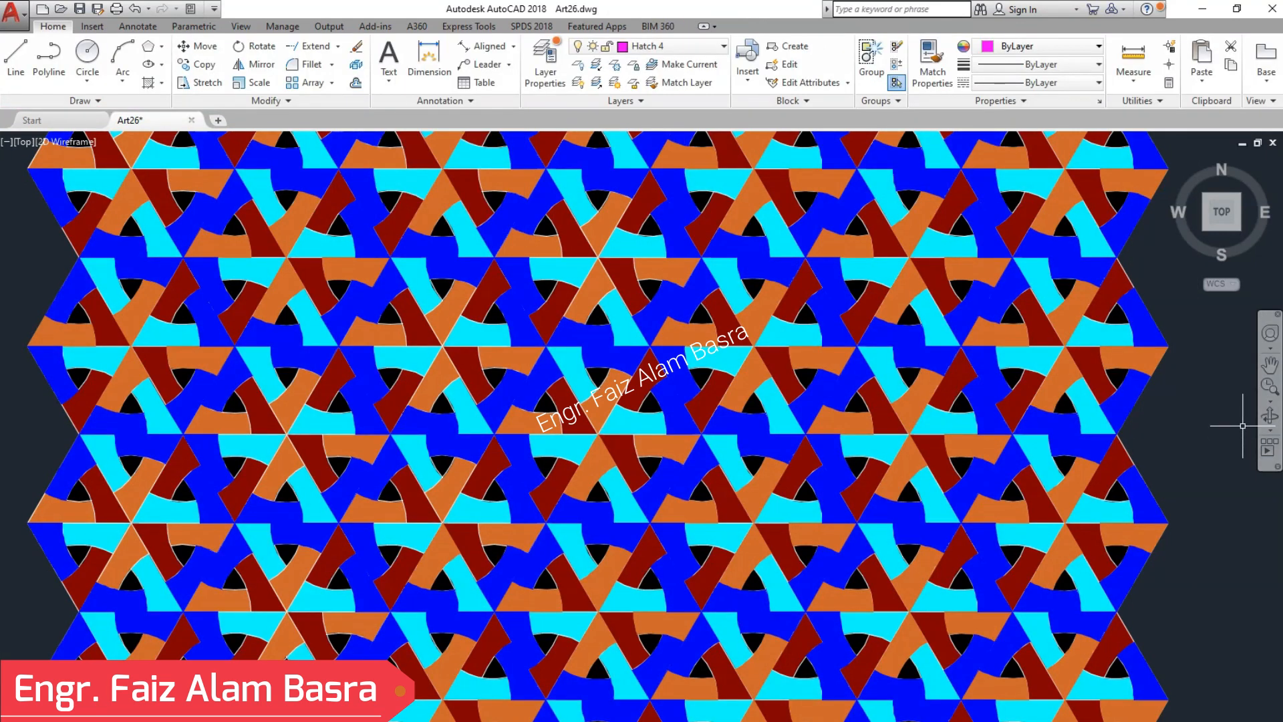
Step: Set the color of the small black triangular hatches to the index color White
{"action": "left_click", "coordinate": [911, 291]}
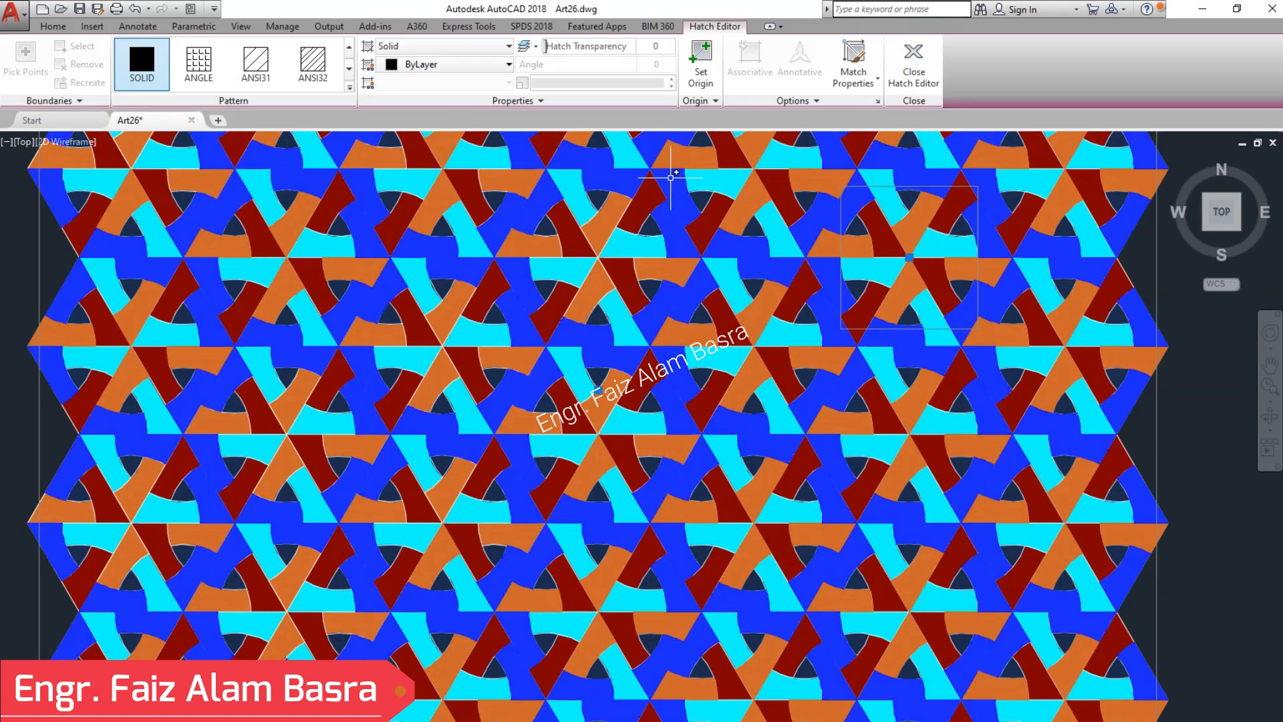
{"action": "left_click", "coordinate": [510, 65]}
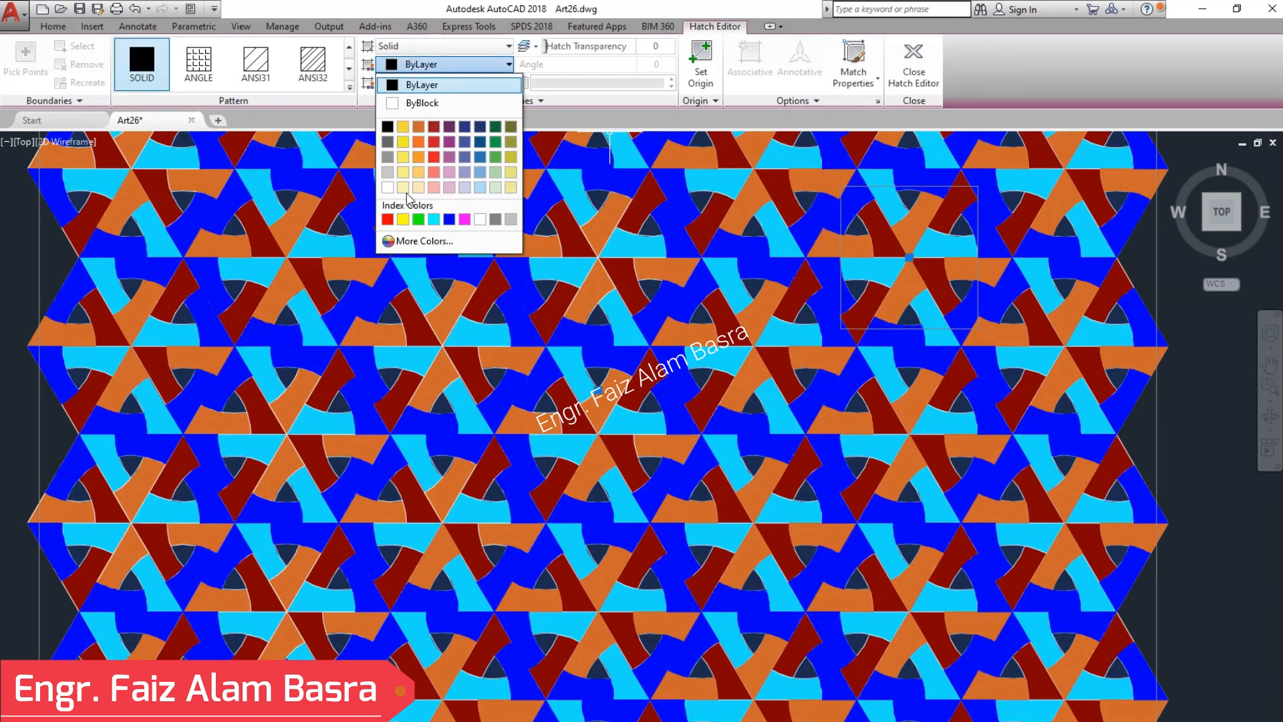
{"action": "left_click", "coordinate": [481, 221]}
{"action": "key", "text": "Escape"}
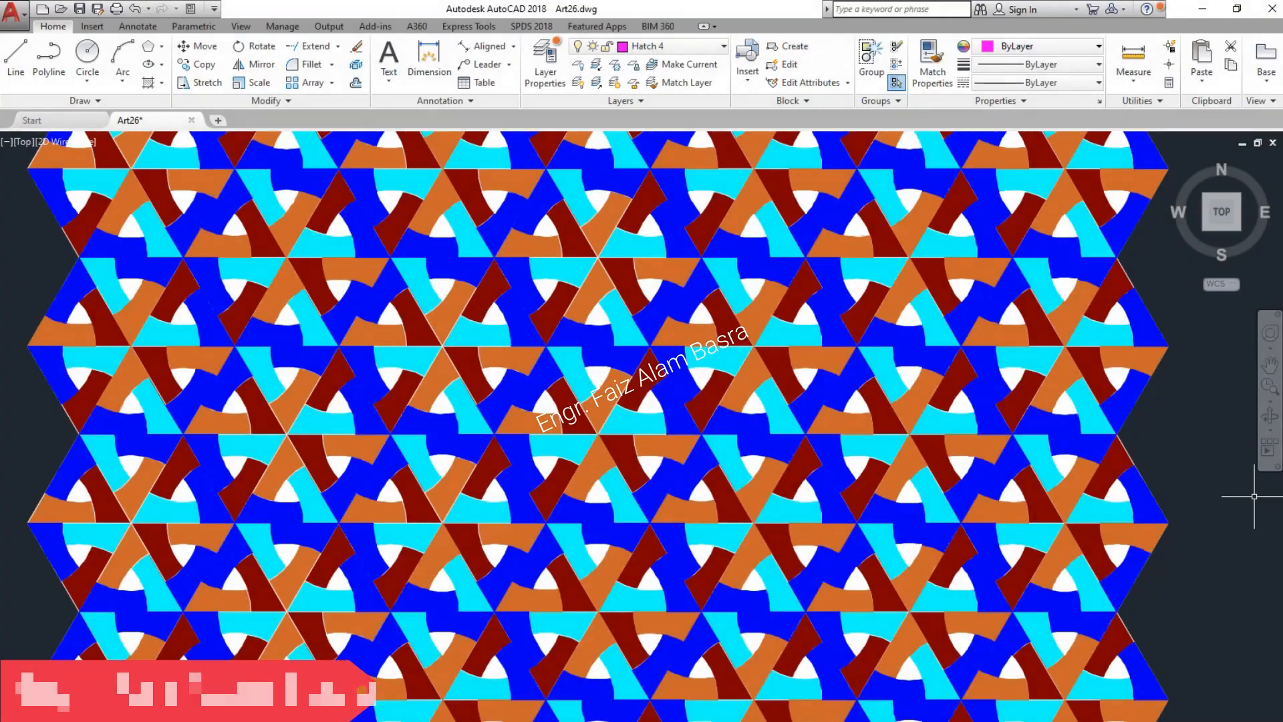
Step: Copy the whole recolored pattern and place the duplicate beside it on its right
{"action": "scroll", "coordinate": [517, 289], "scroll_direction": "down", "scroll_amount": 6}
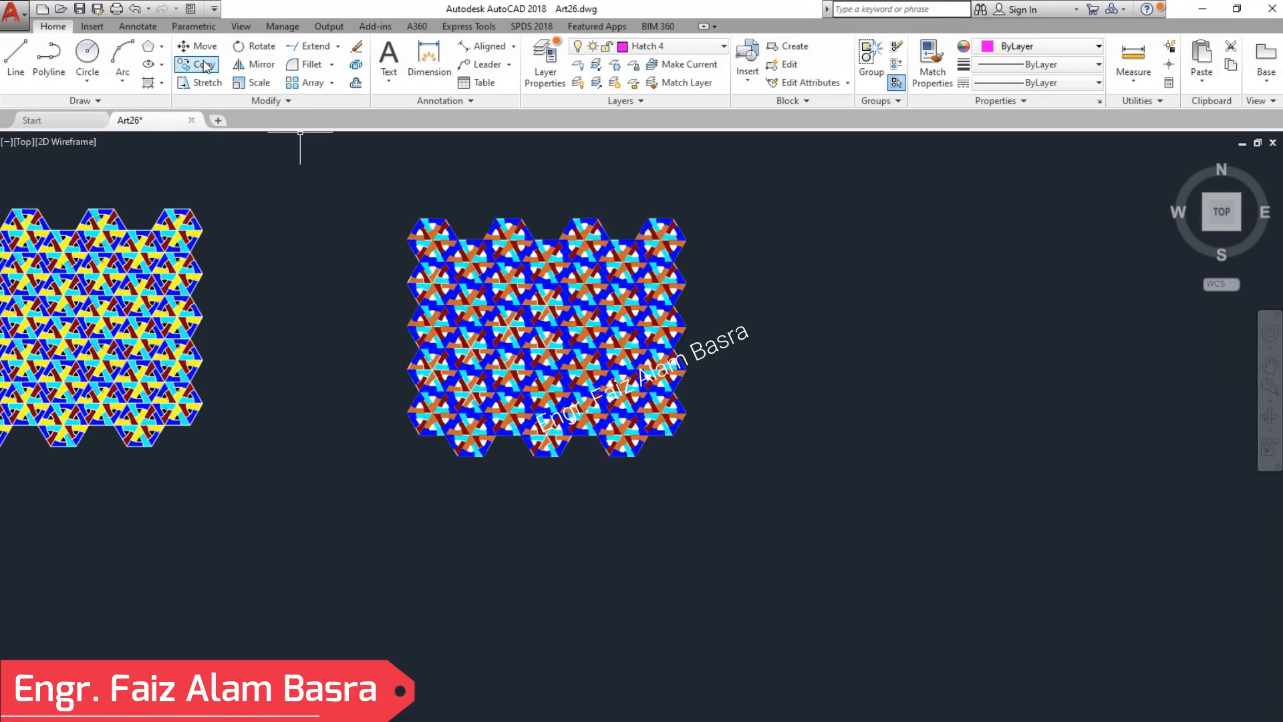
{"action": "left_click", "coordinate": [760, 521]}
{"action": "left_click", "coordinate": [364, 186]}
{"action": "key", "text": "Return"}
{"action": "left_click", "coordinate": [384, 176]}
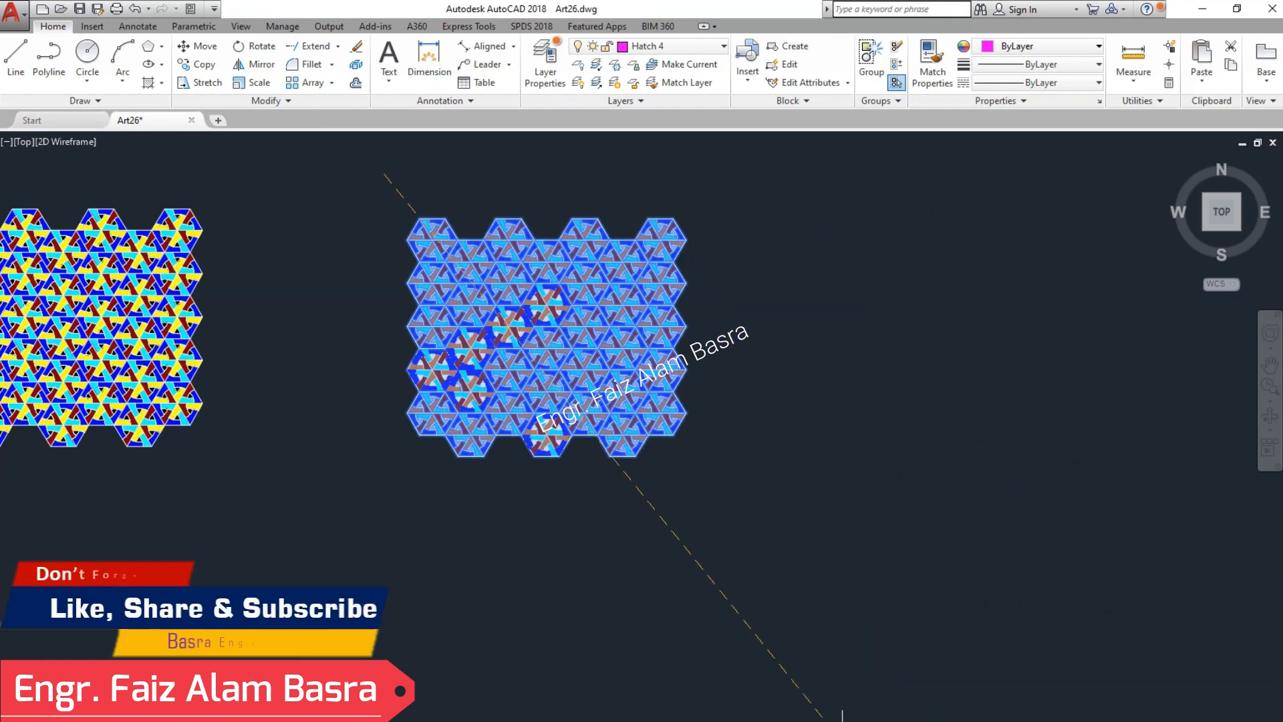
{"action": "left_click", "coordinate": [750, 206]}
{"action": "key", "text": "Return"}
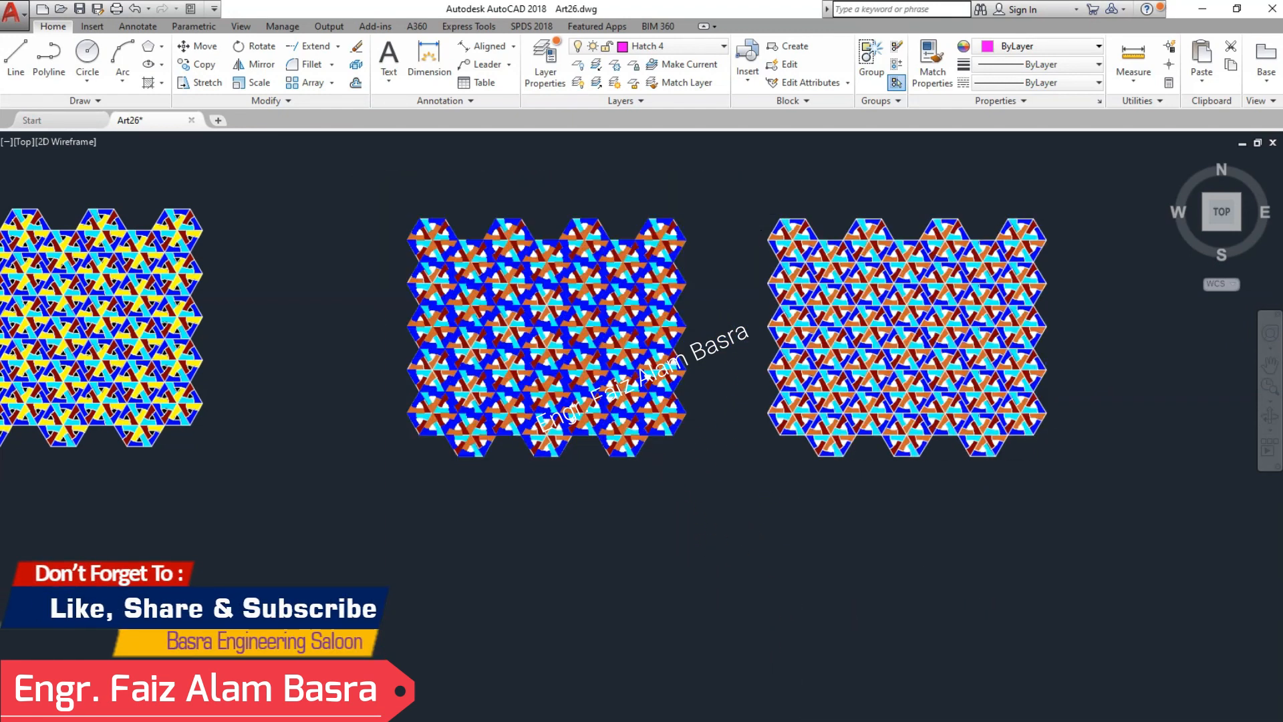
Step: Change the orange band hatches of the copied pattern to a linear gradient from Blue to White
{"action": "scroll", "coordinate": [622, 274], "scroll_direction": "up", "scroll_amount": 6}
{"action": "scroll", "coordinate": [802, 351], "scroll_direction": "down", "scroll_amount": 1}
{"action": "scroll", "coordinate": [297, 331], "scroll_direction": "down", "scroll_amount": 2}
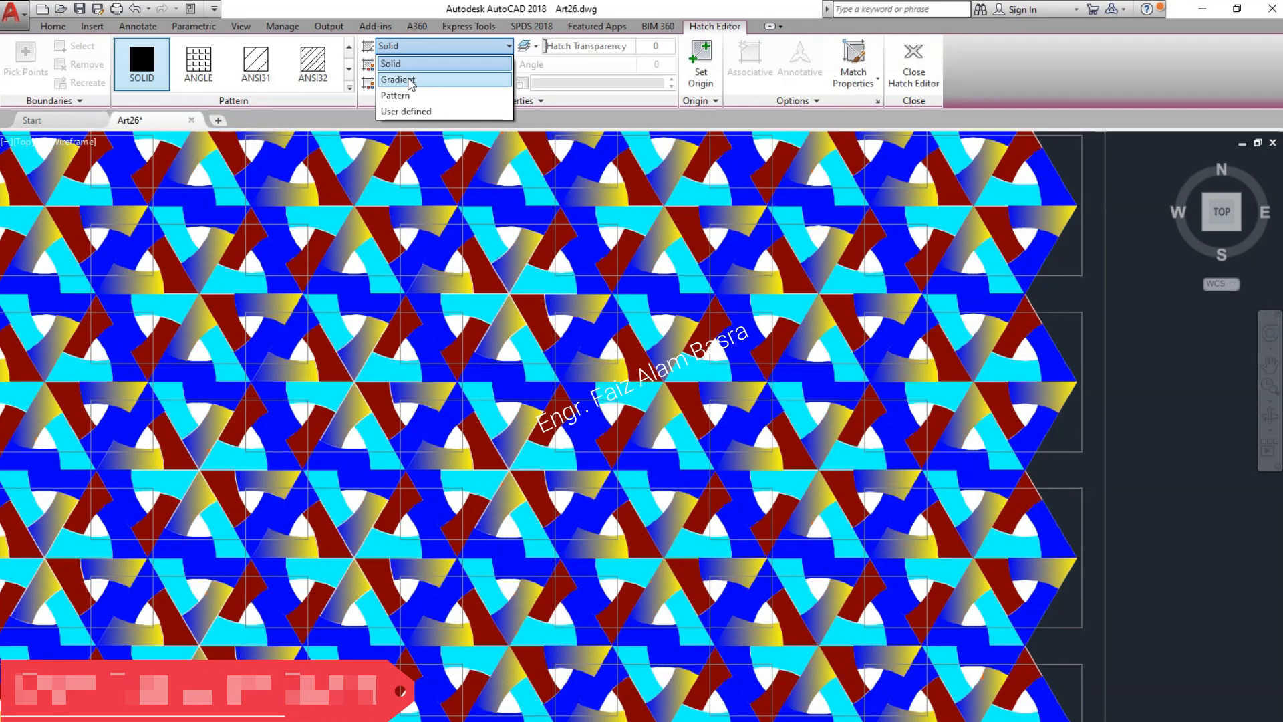
{"action": "left_click", "coordinate": [410, 81]}
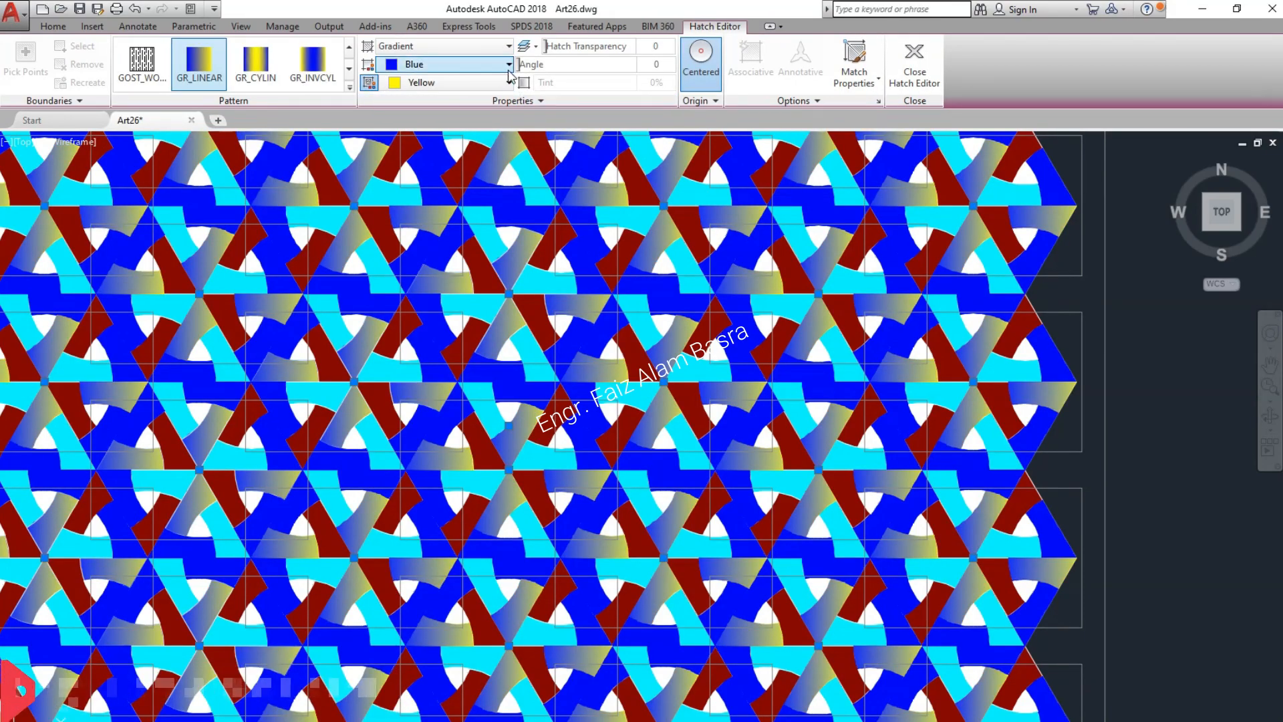
{"action": "left_click", "coordinate": [468, 83]}
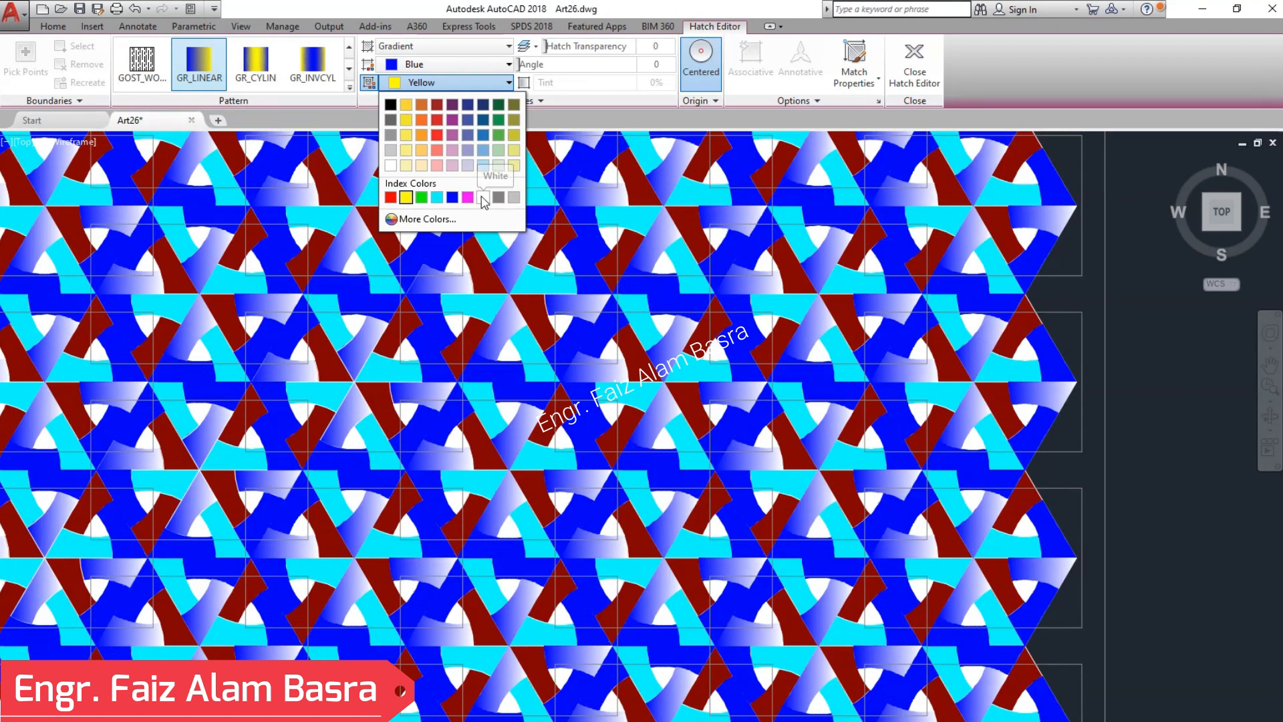
{"action": "left_click", "coordinate": [483, 198]}
{"action": "key", "text": "Escape"}
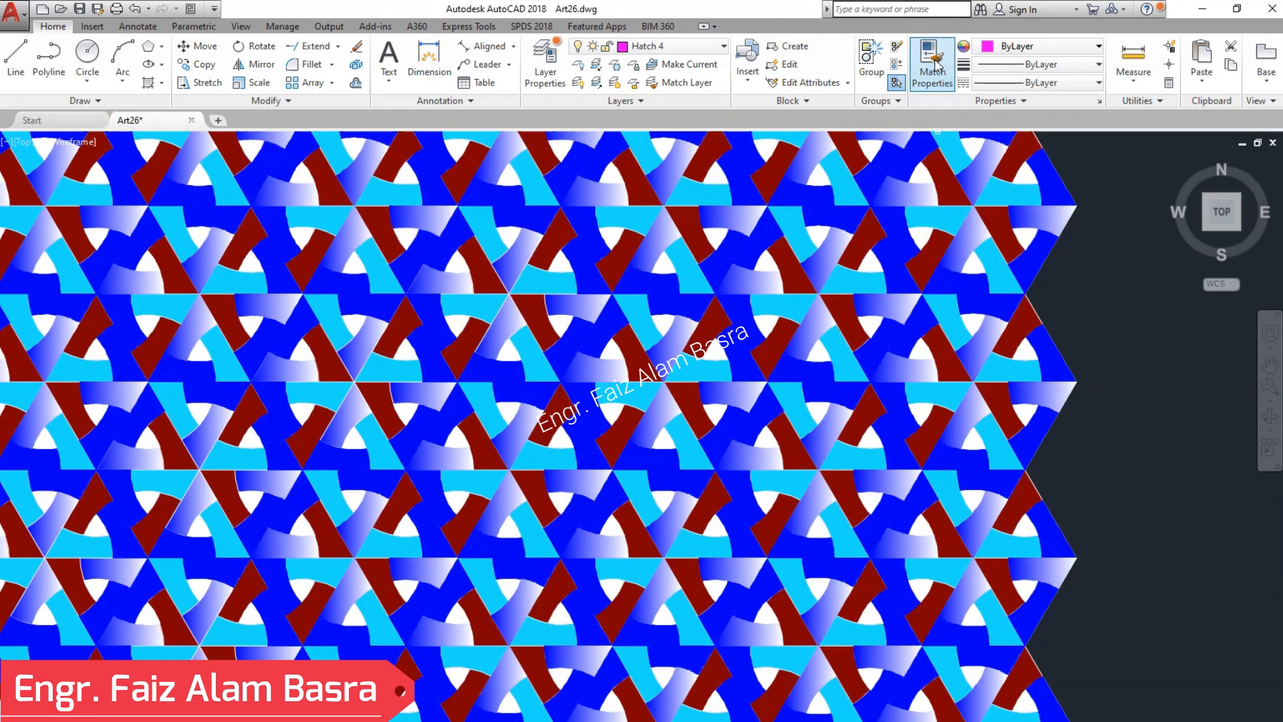
Step: Match the blue-white gradient properties onto the solid blue, cyan and dark red band hatches of the copied pattern
{"action": "left_click", "coordinate": [924, 192]}
{"action": "left_click", "coordinate": [899, 230]}
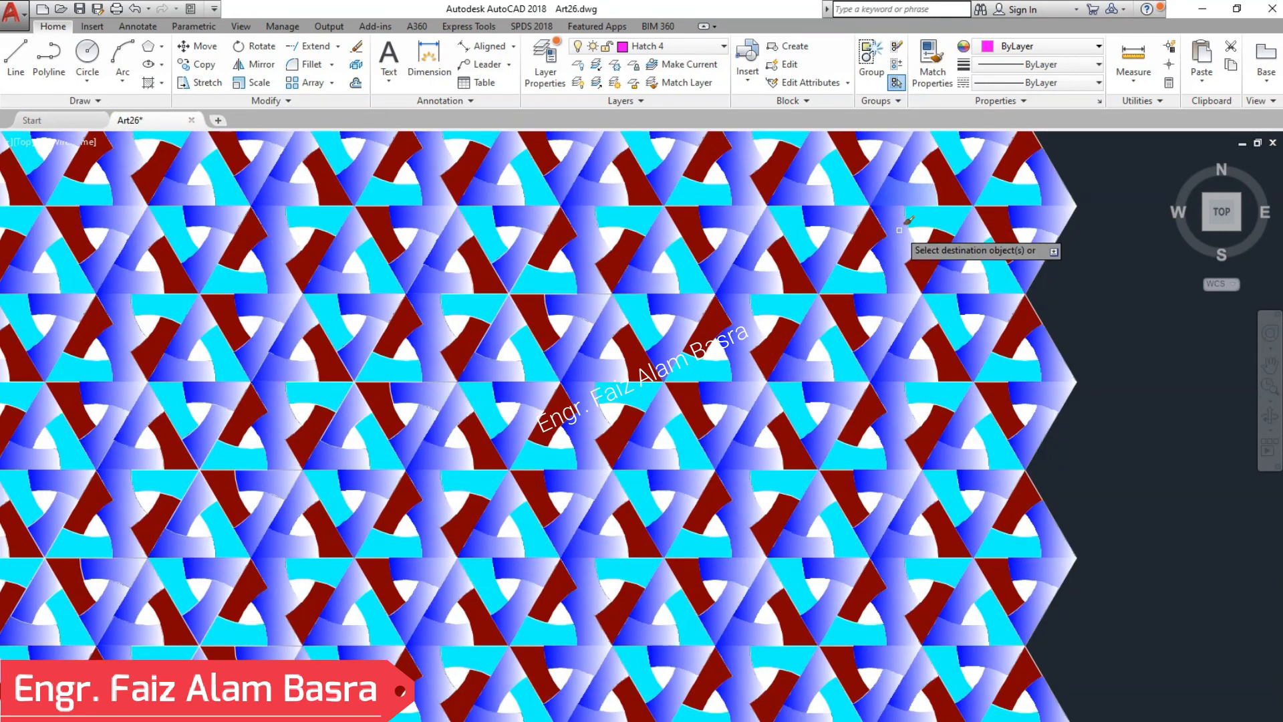
{"action": "left_click", "coordinate": [944, 187]}
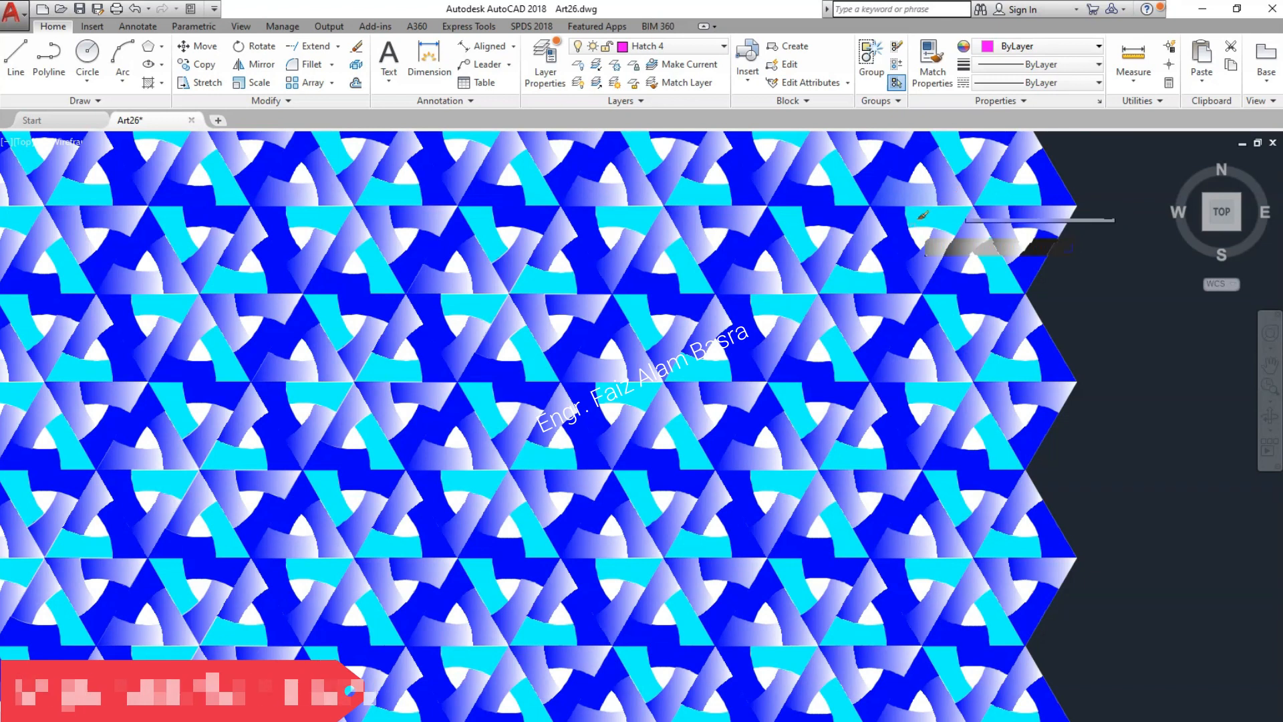
{"action": "left_click", "coordinate": [906, 229]}
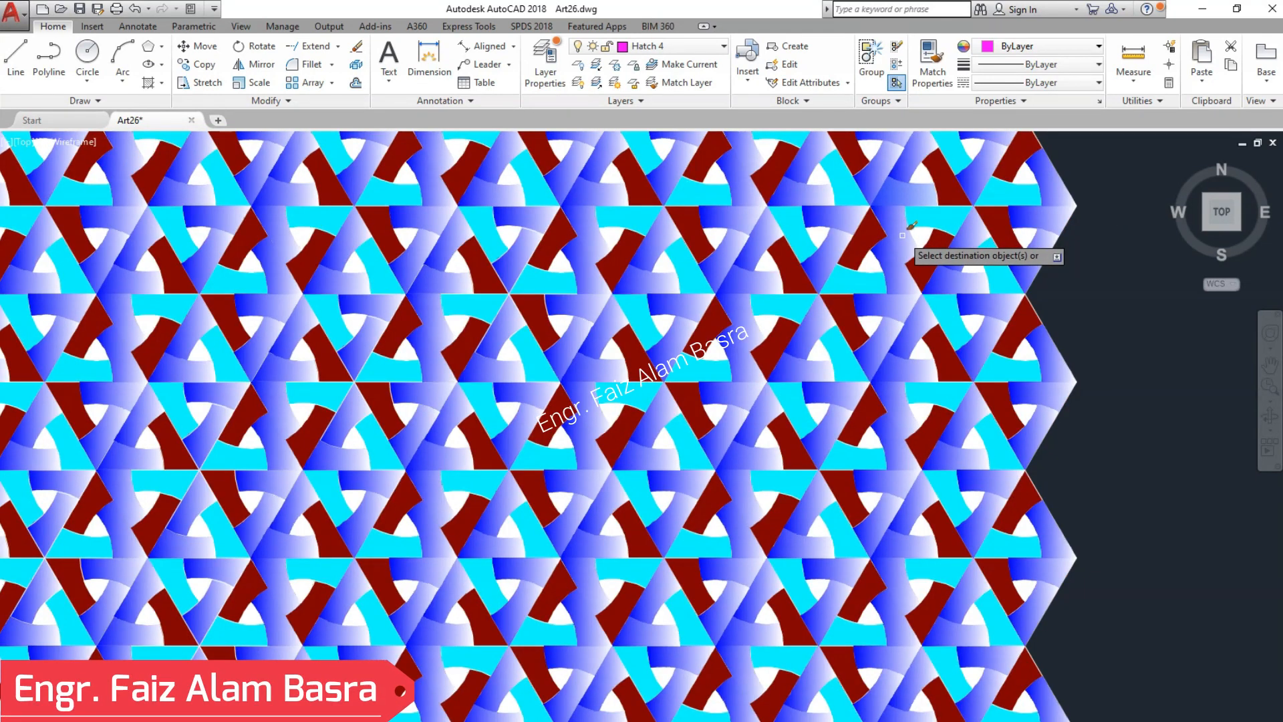
{"action": "left_click", "coordinate": [927, 220]}
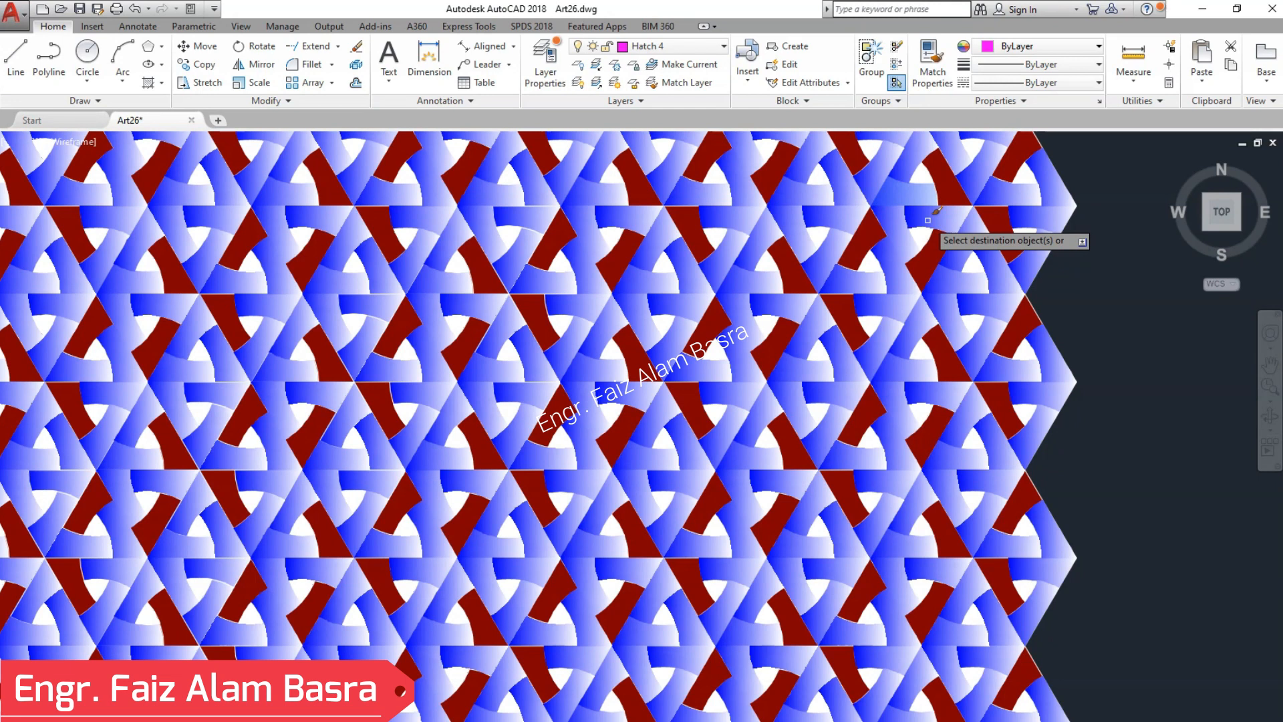
{"action": "left_click", "coordinate": [867, 236]}
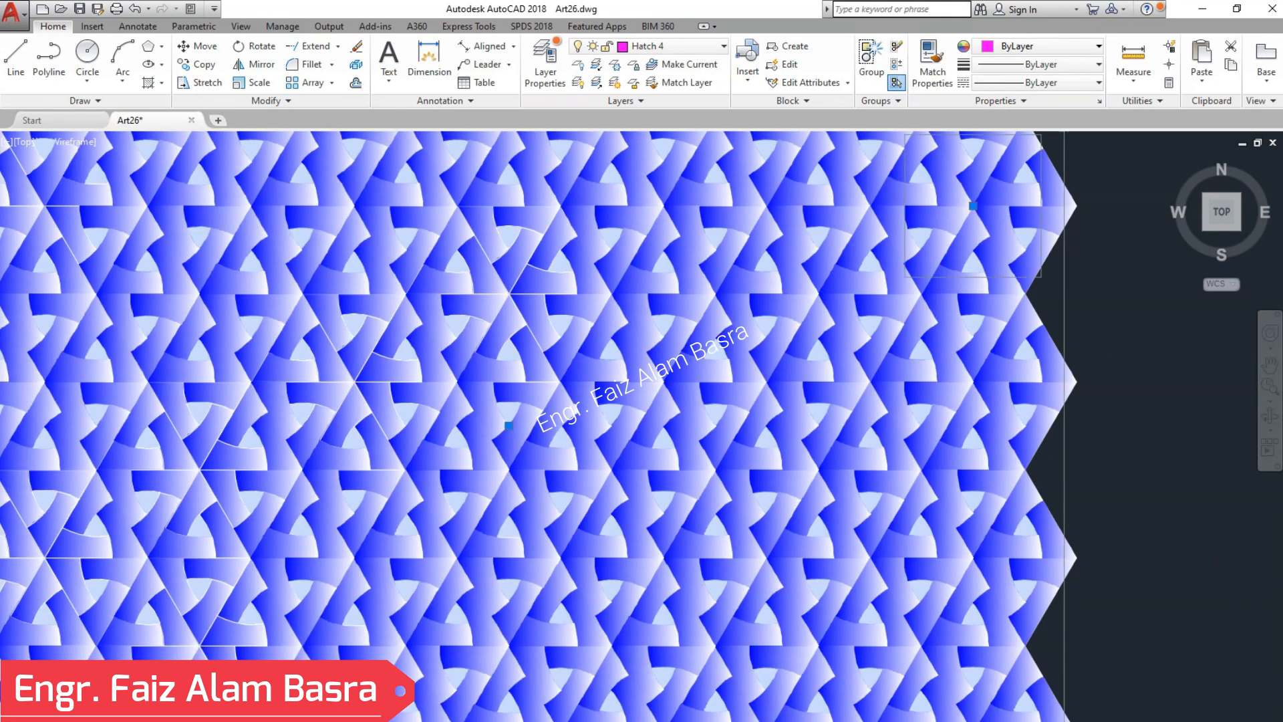
Step: Set the color of the small white triangular hatches in the gradient pattern to black
{"action": "left_click", "coordinate": [966, 262]}
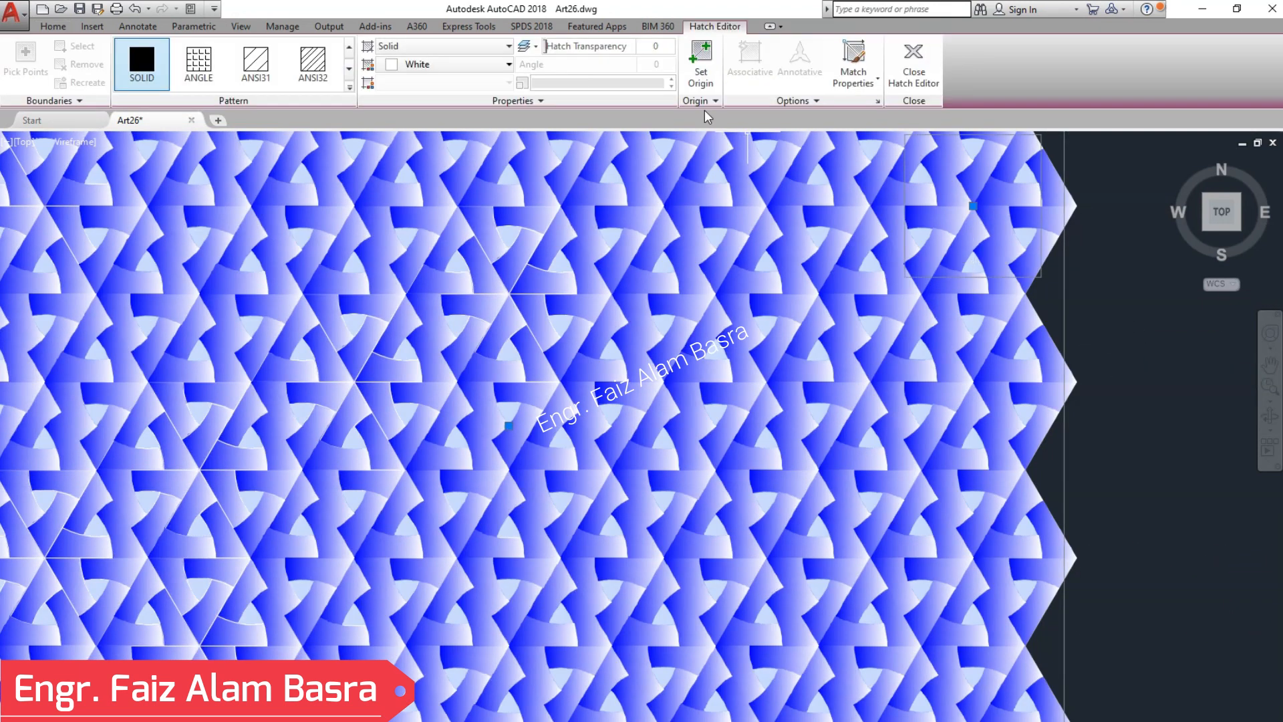
{"action": "left_click", "coordinate": [510, 64]}
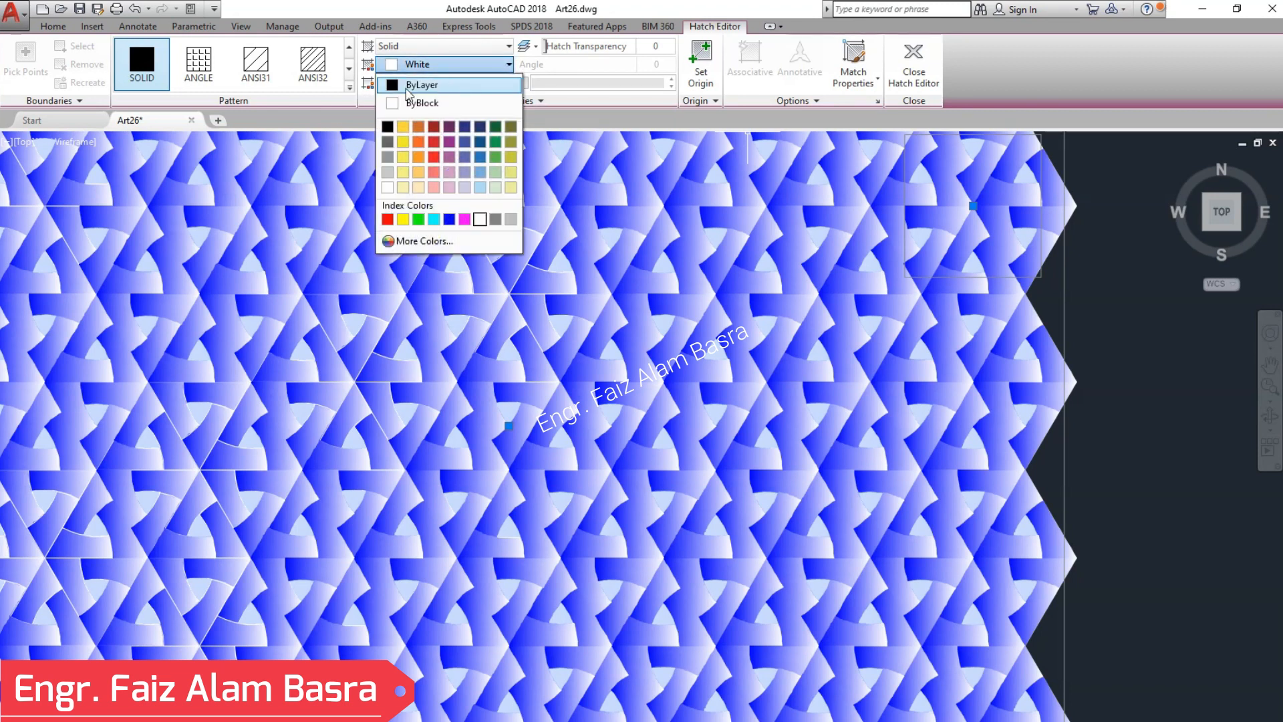
{"action": "left_click", "coordinate": [387, 127]}
{"action": "key", "text": "Escape"}
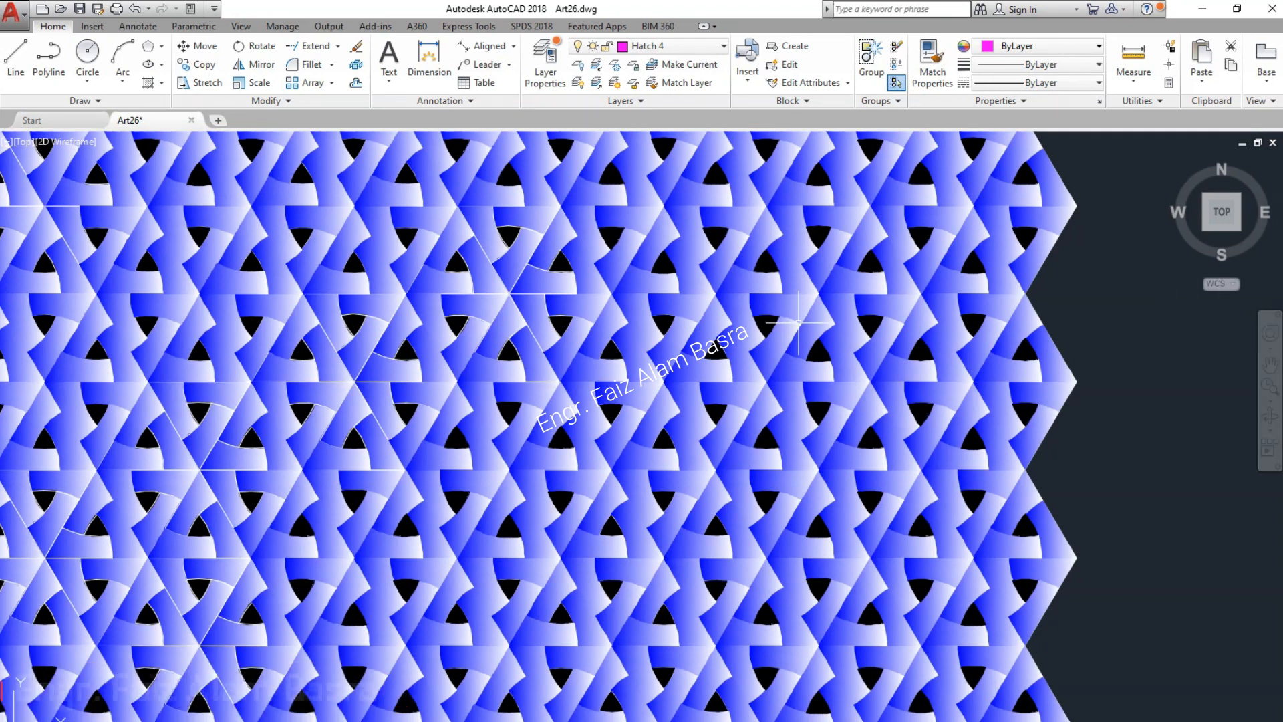
Step: Set the first gradient color of one group of blue-white band hatches to 248,153,30, keeping White as the second color
{"action": "left_click", "coordinate": [1270, 400]}
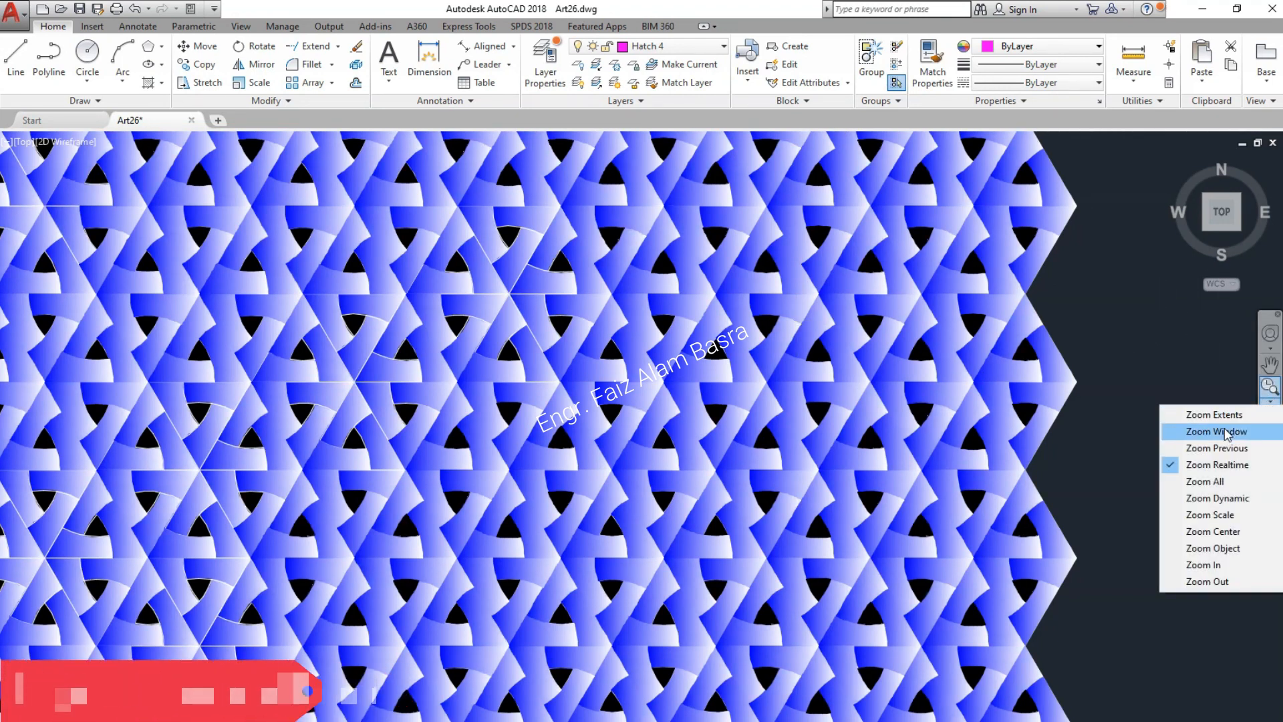
{"action": "left_click", "coordinate": [1216, 464]}
{"action": "left_click_drag", "start_coordinate": [1146, 367], "coordinate": [1166, 405]}
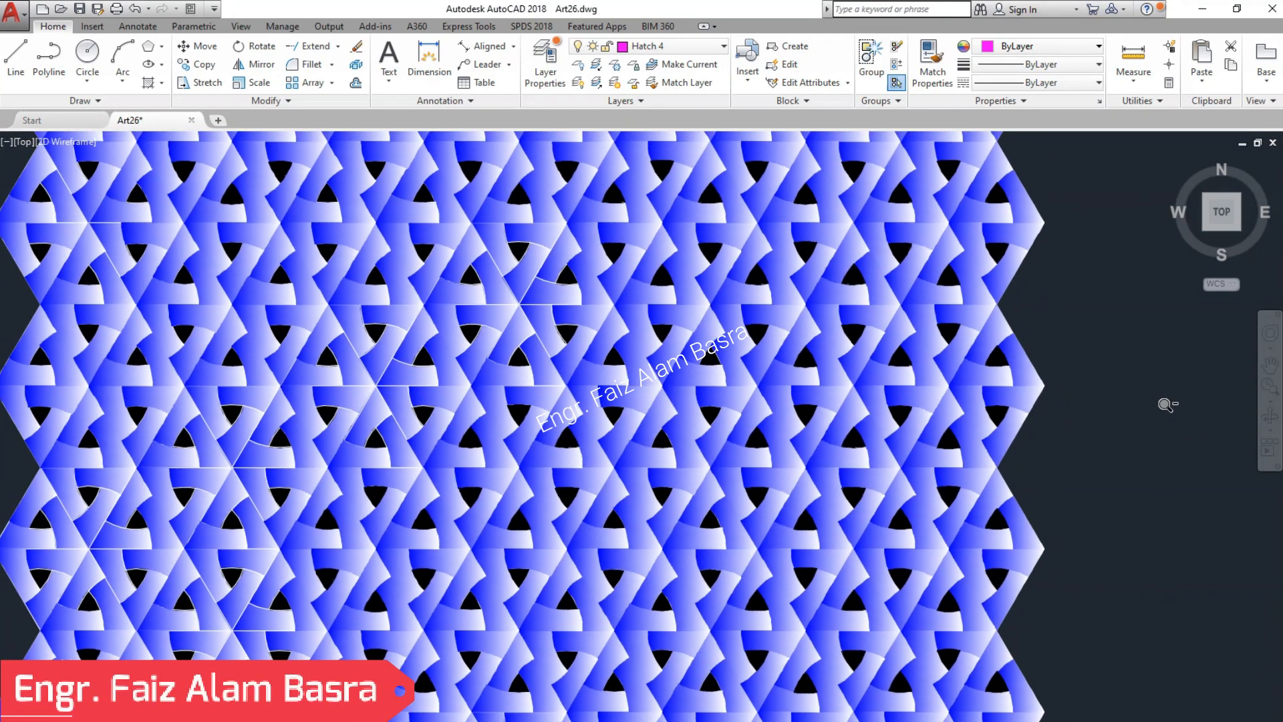
{"action": "key", "text": "Escape"}
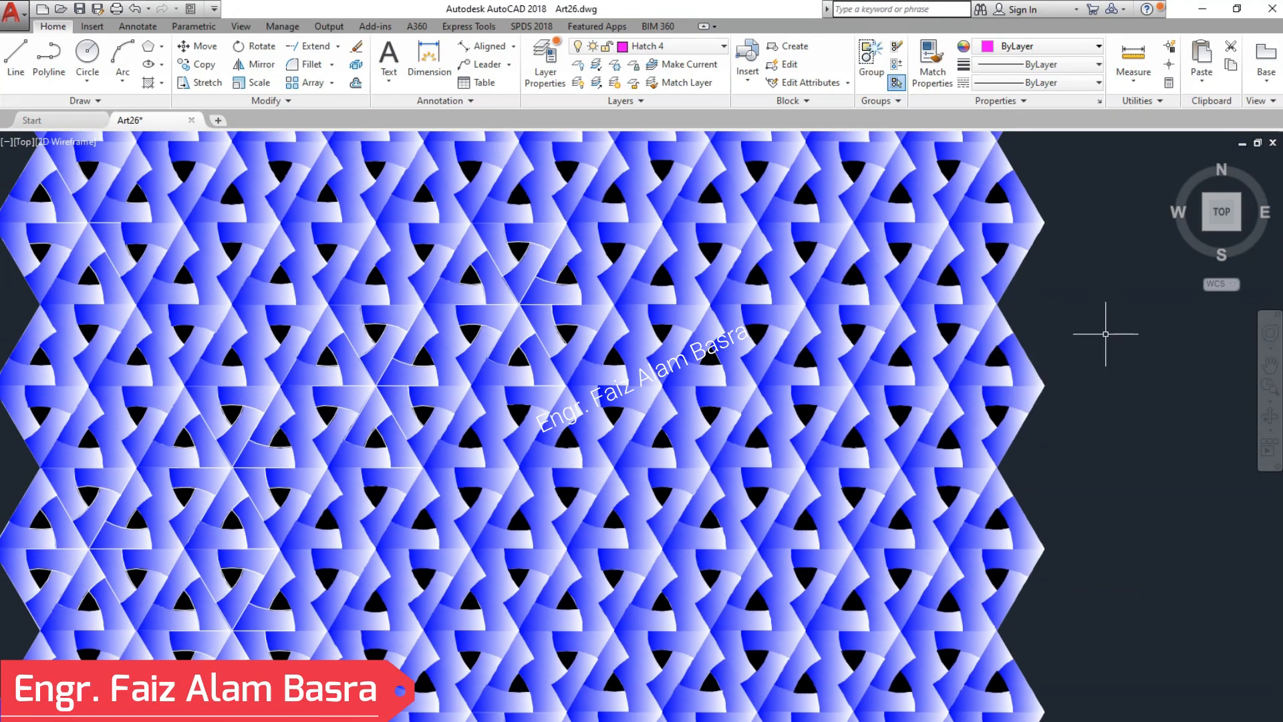
{"action": "left_click", "coordinate": [1001, 347]}
{"action": "left_click", "coordinate": [509, 64]}
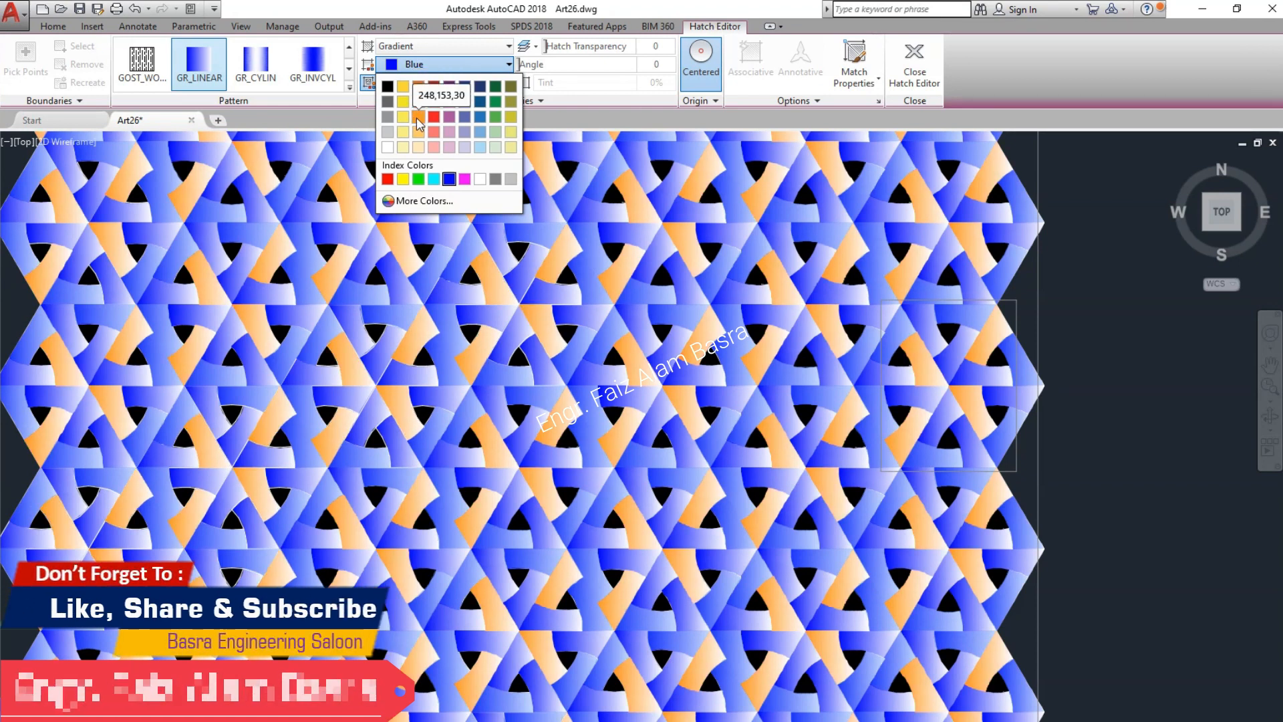
{"action": "left_click", "coordinate": [418, 117]}
{"action": "key", "text": "Return"}
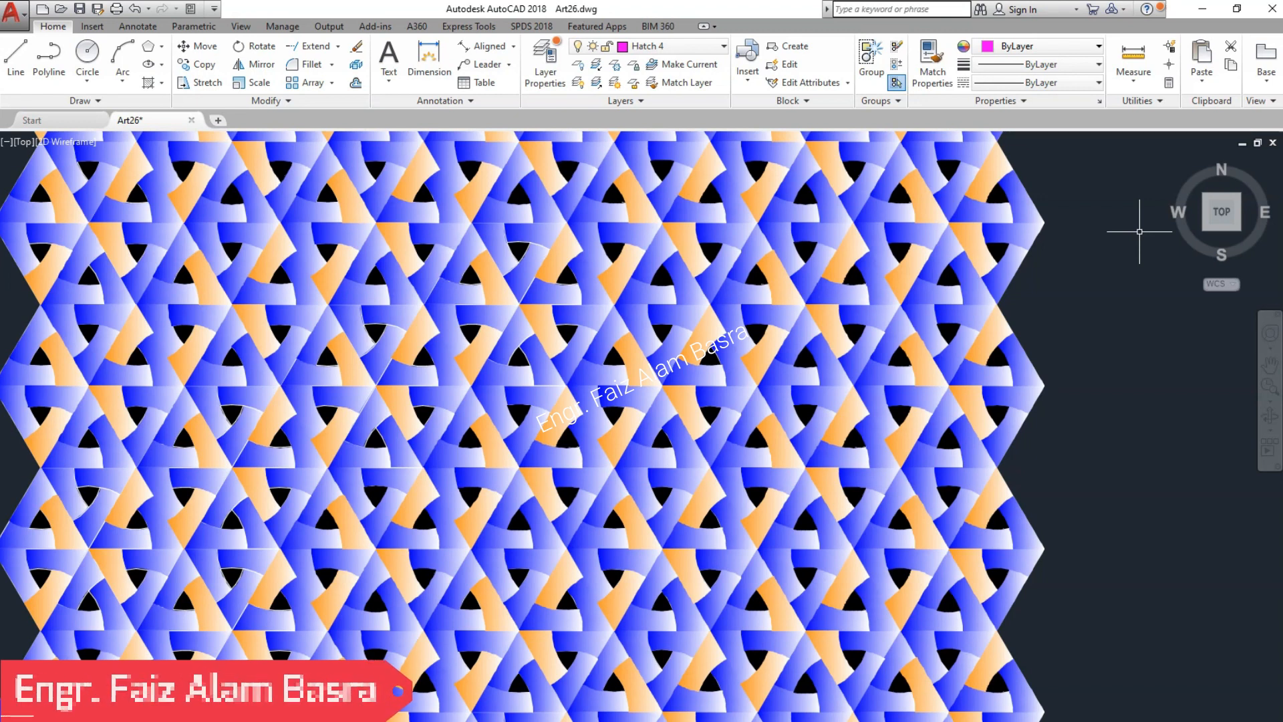
Step: Match the orange-white gradient properties onto all the remaining blue-white band hatches of the pattern
{"action": "key", "text": "ctrl+a"}
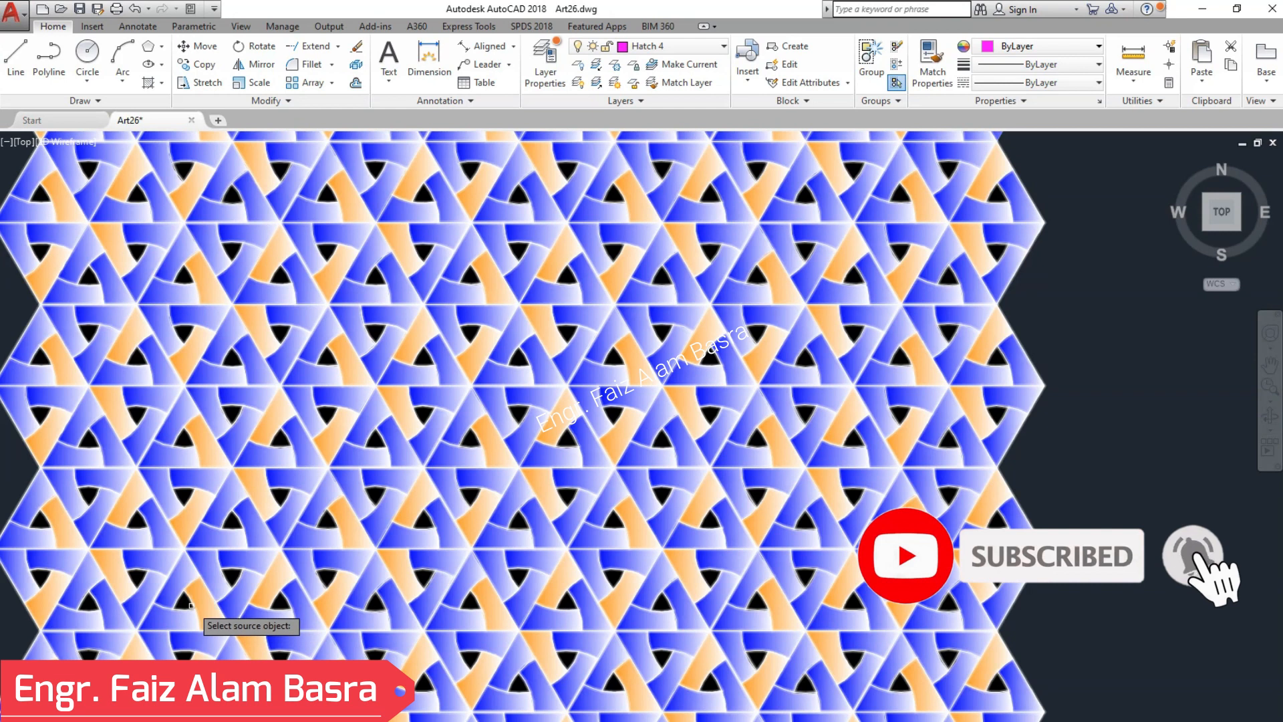
{"action": "left_click", "coordinate": [159, 591]}
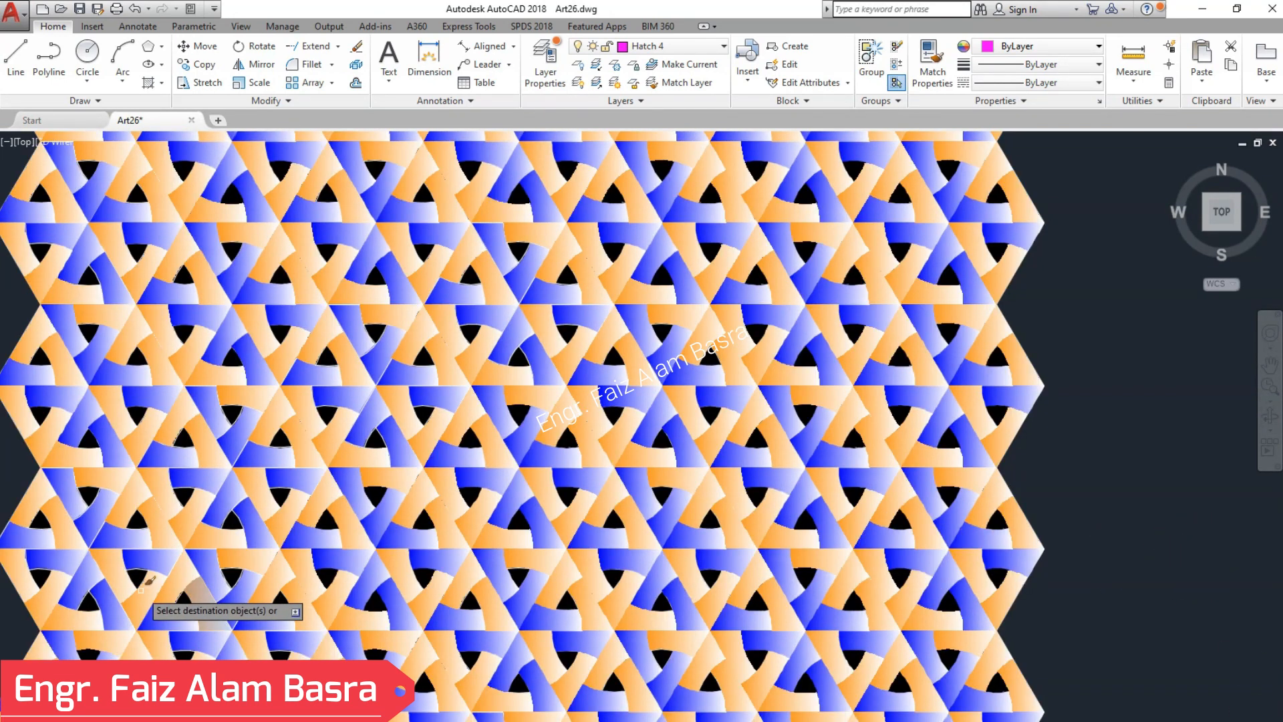
{"action": "left_click", "coordinate": [139, 556]}
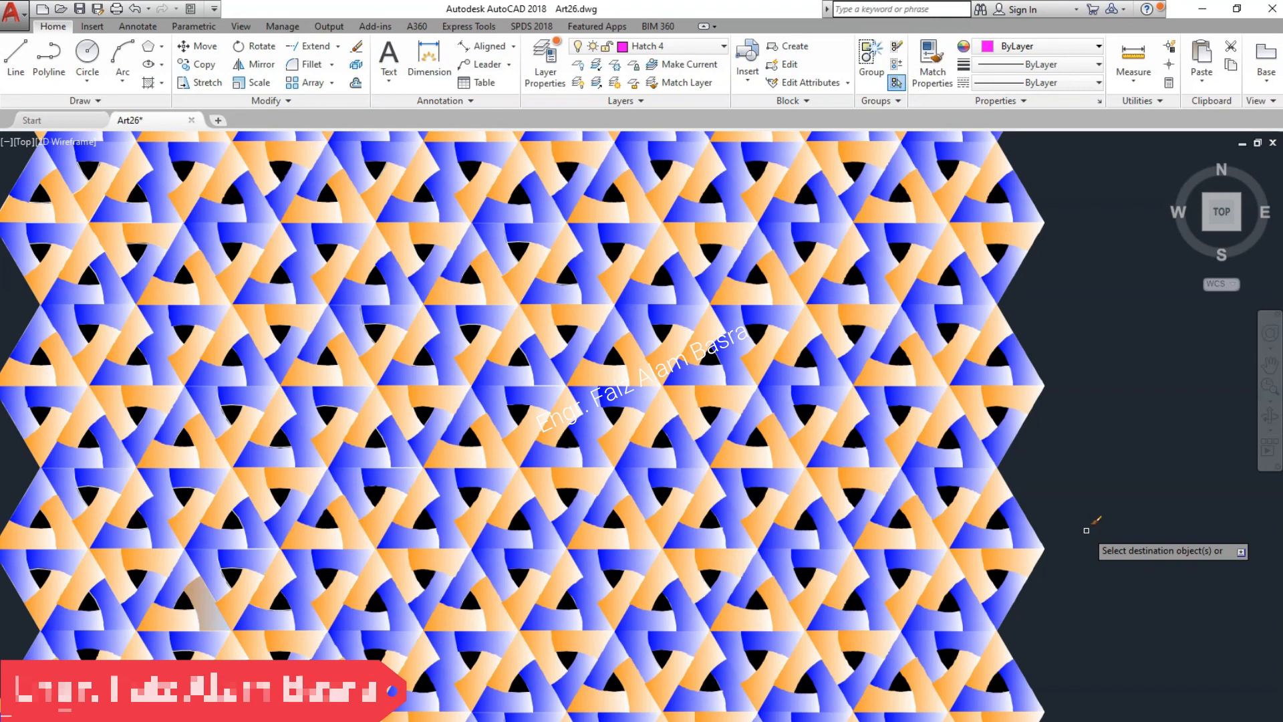
{"action": "left_click", "coordinate": [973, 455]}
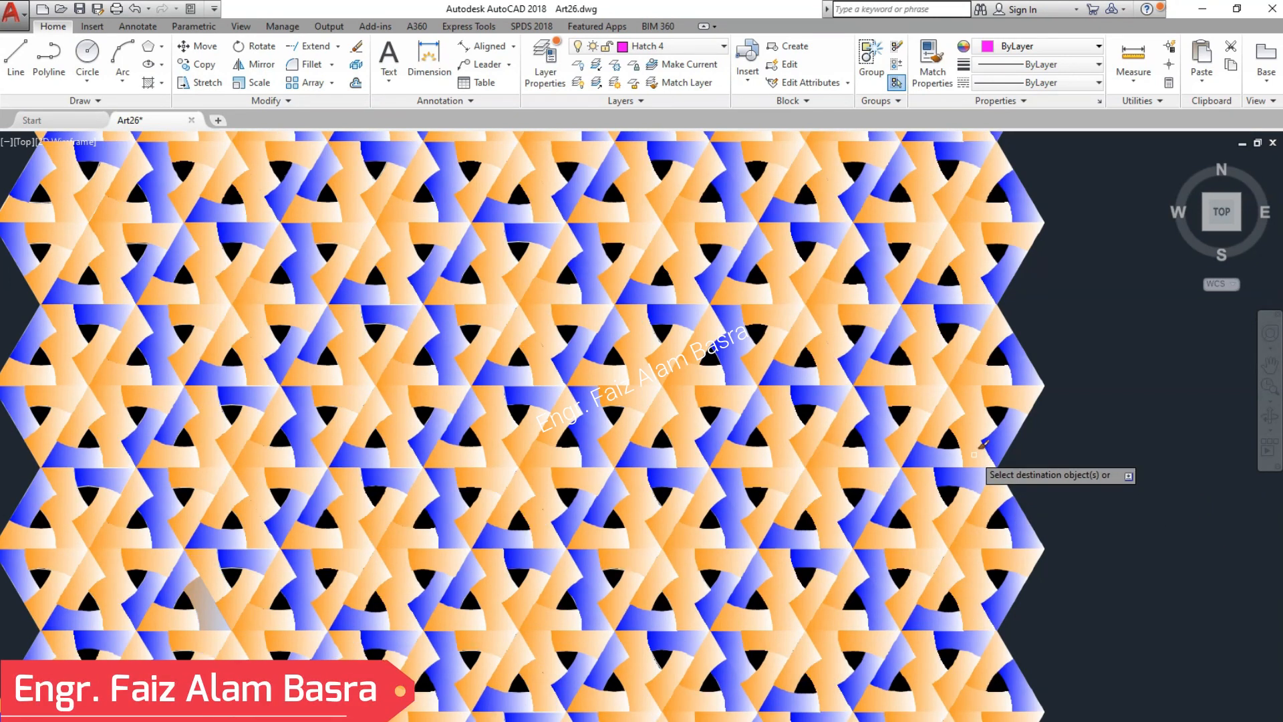
{"action": "left_click", "coordinate": [1017, 518]}
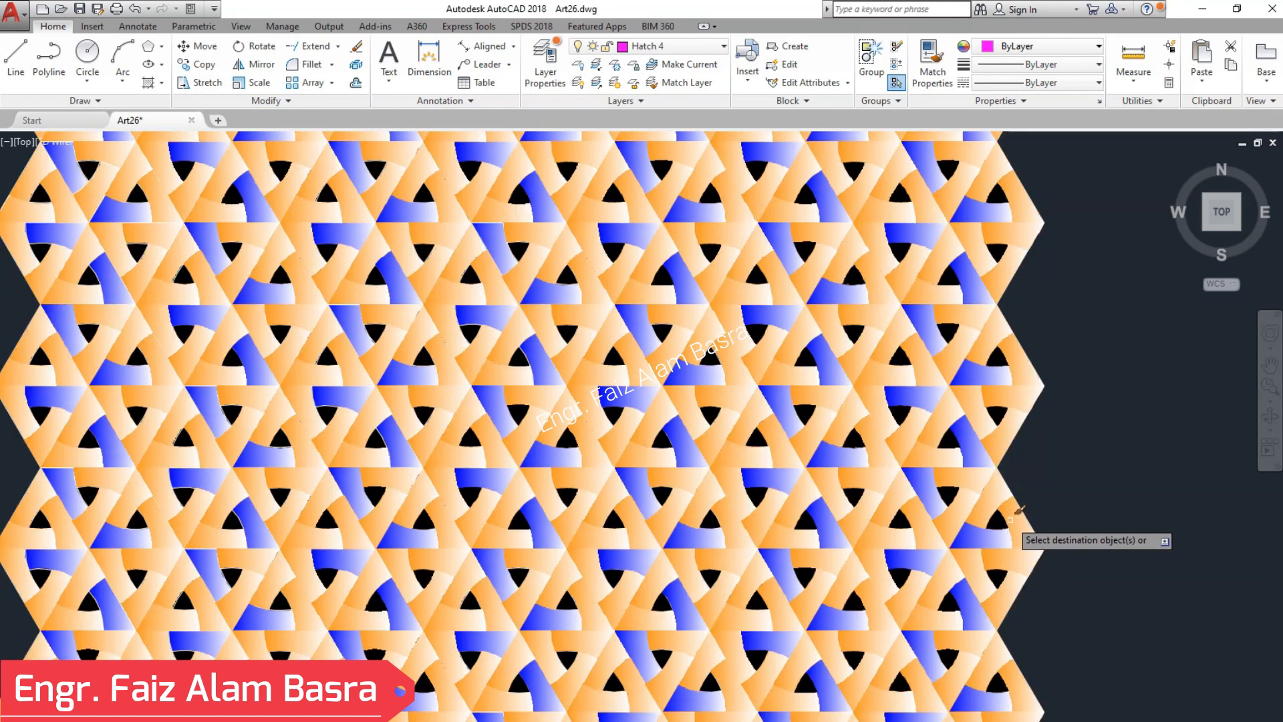
{"action": "left_click", "coordinate": [988, 535]}
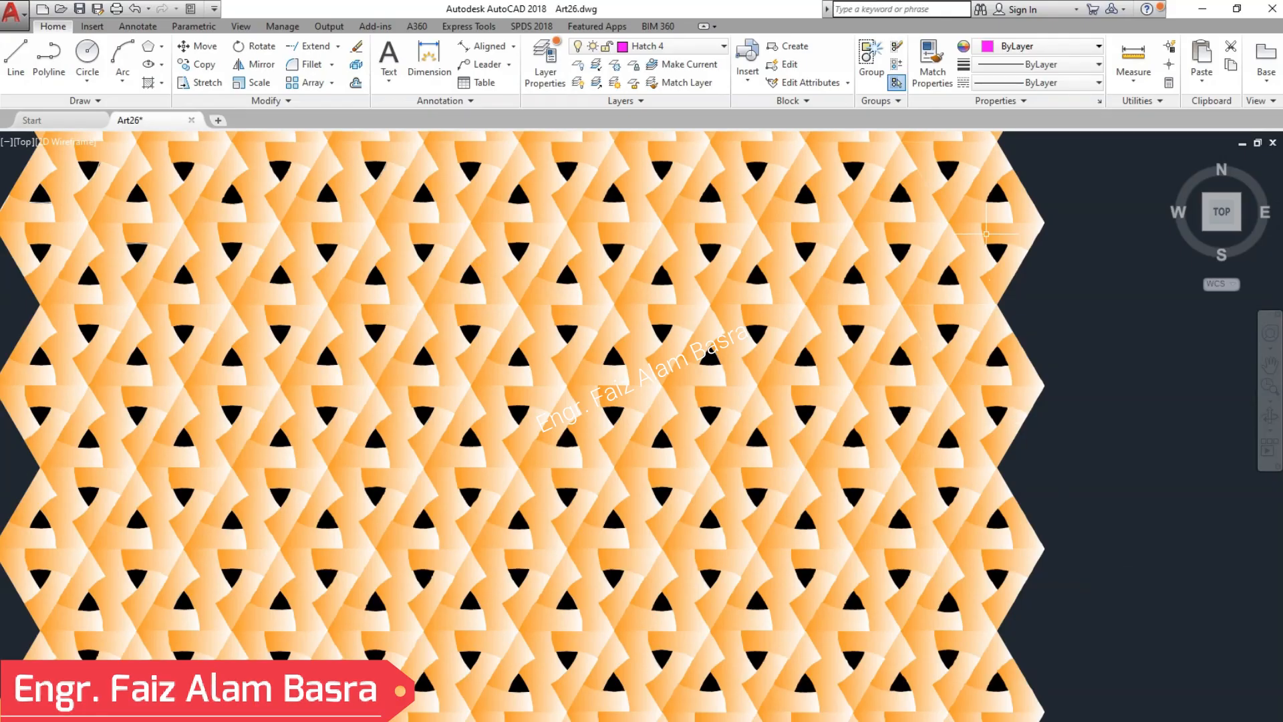
Step: Set the second gradient color of one orange-white band group to Cyan and apply the same orange-cyan gradient to further bands
{"action": "left_click", "coordinate": [986, 234]}
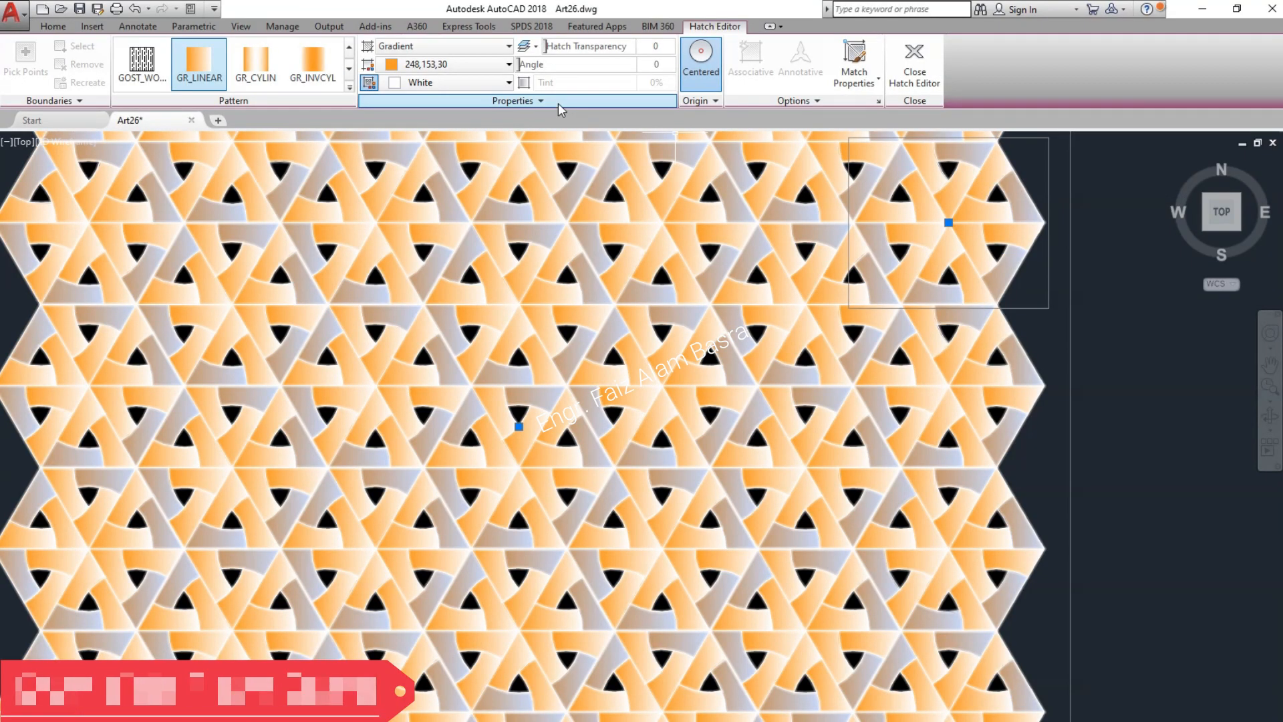
{"action": "left_click", "coordinate": [461, 82]}
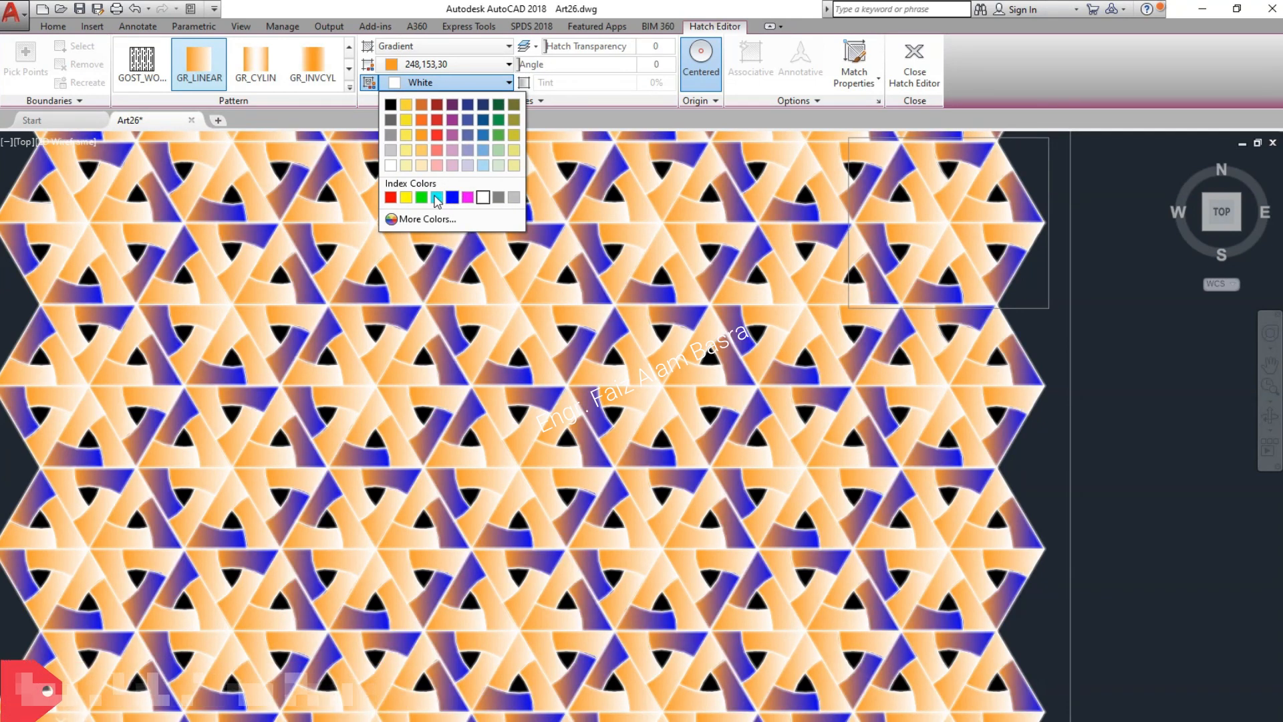
{"action": "left_click", "coordinate": [436, 197]}
{"action": "key", "text": "Escape"}
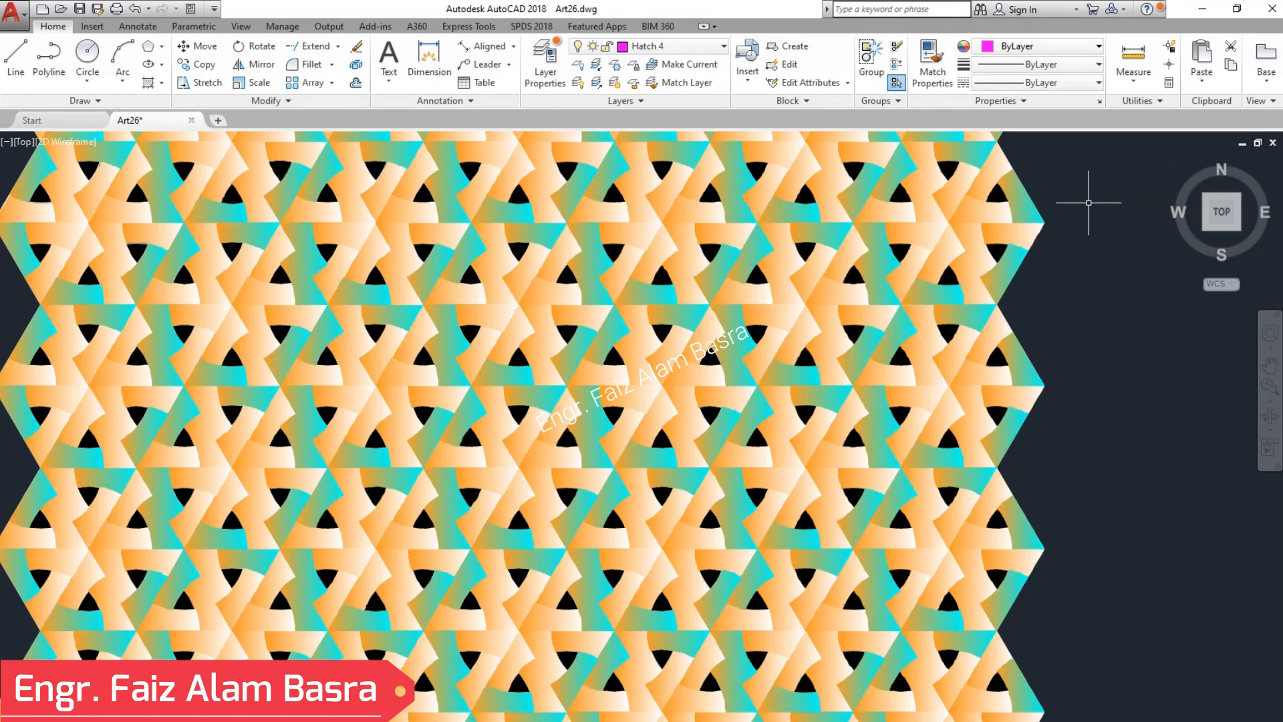
{"action": "left_click", "coordinate": [1002, 269]}
{"action": "left_click", "coordinate": [1002, 238]}
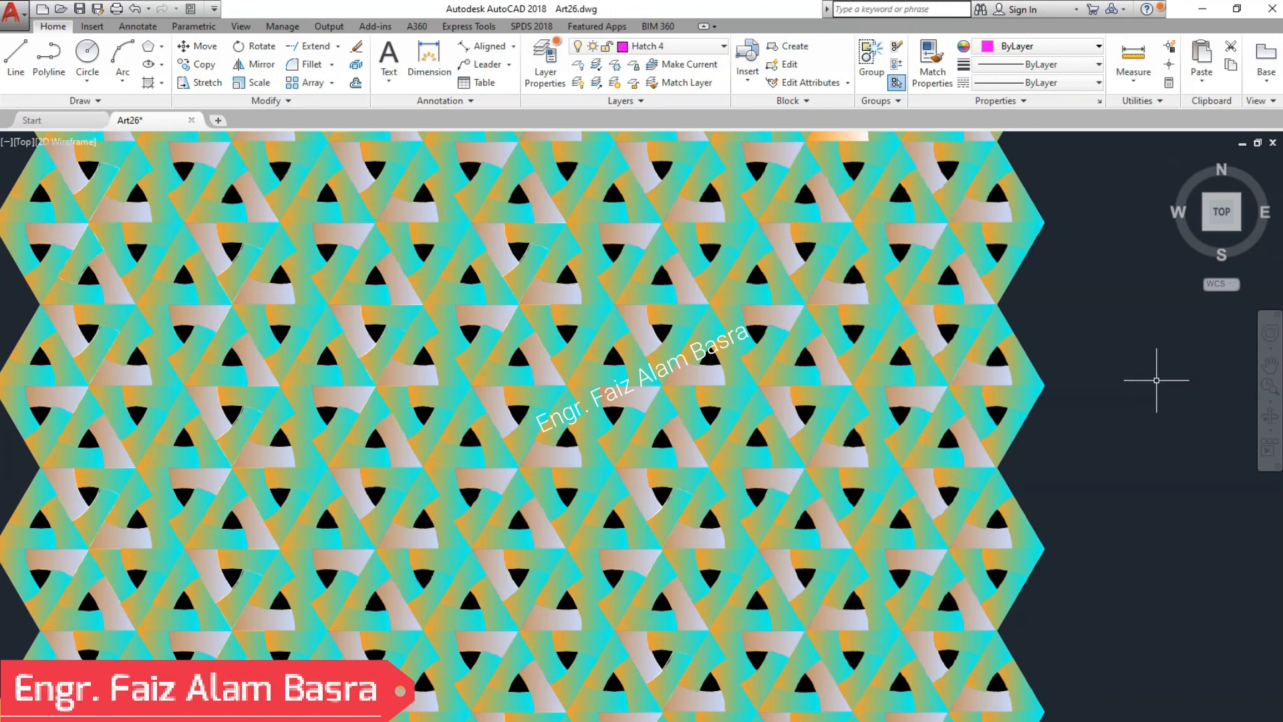
Step: Change one orange-cyan band group to second gradient color 153,27,30 and gradient pattern GR_INVSPH
{"action": "left_click", "coordinate": [1021, 197]}
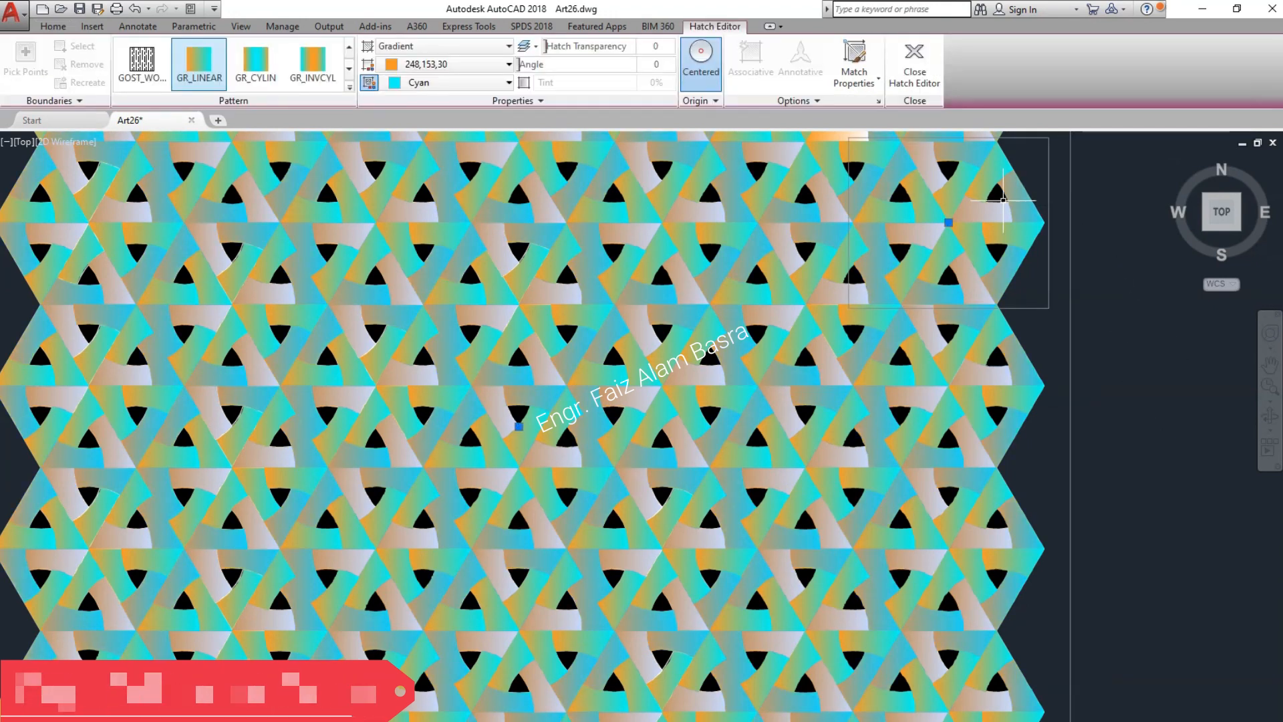
{"action": "left_click", "coordinate": [510, 82]}
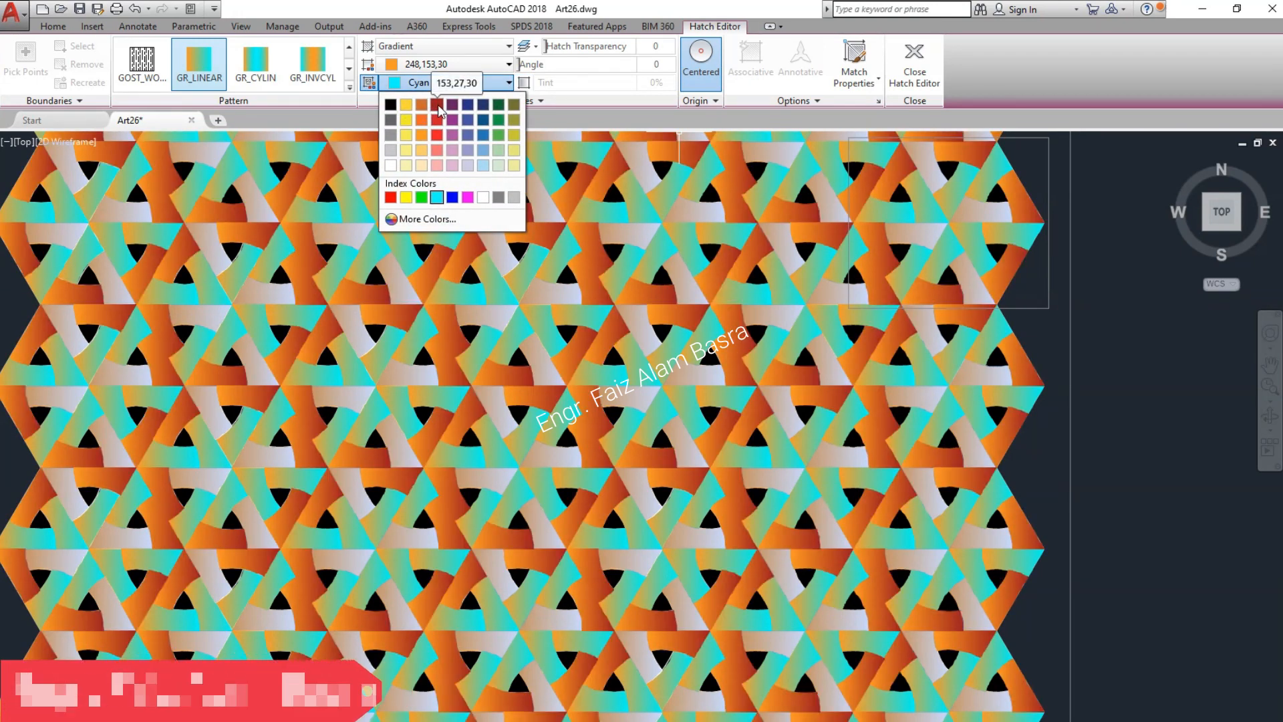
{"action": "left_click", "coordinate": [438, 105]}
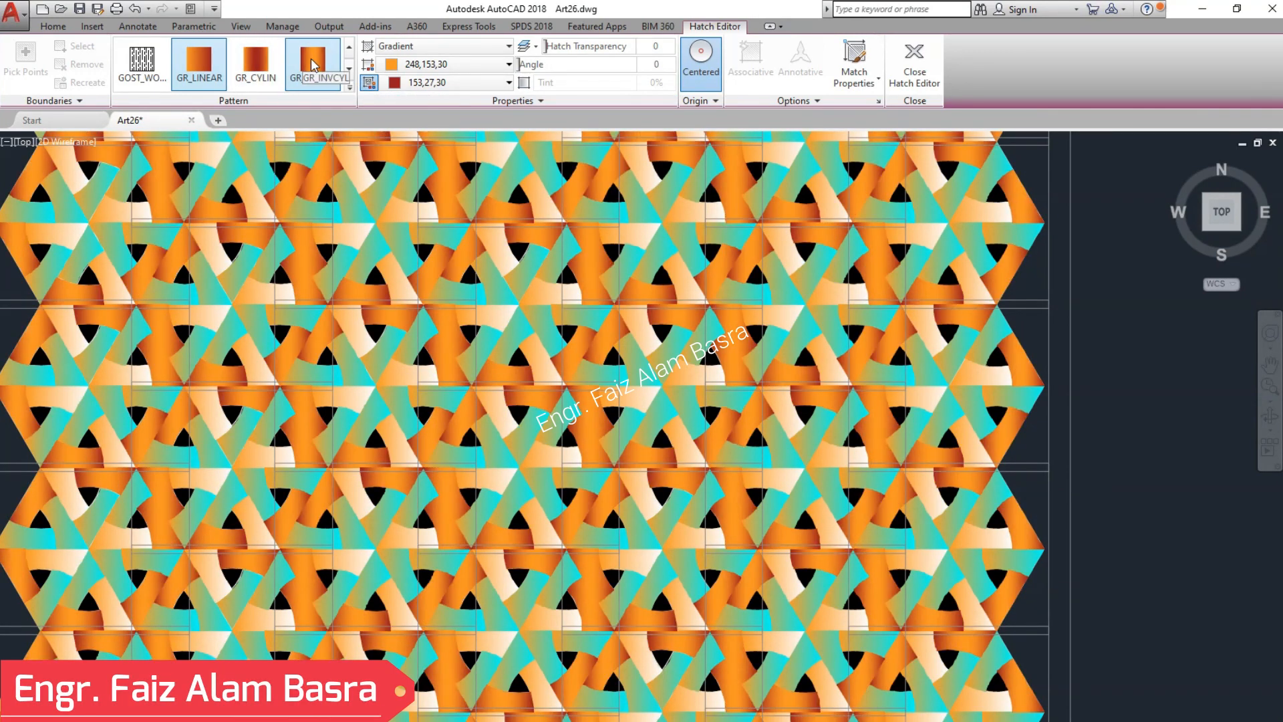
{"action": "scroll", "coordinate": [314, 65], "scroll_direction": "down", "scroll_amount": 1}
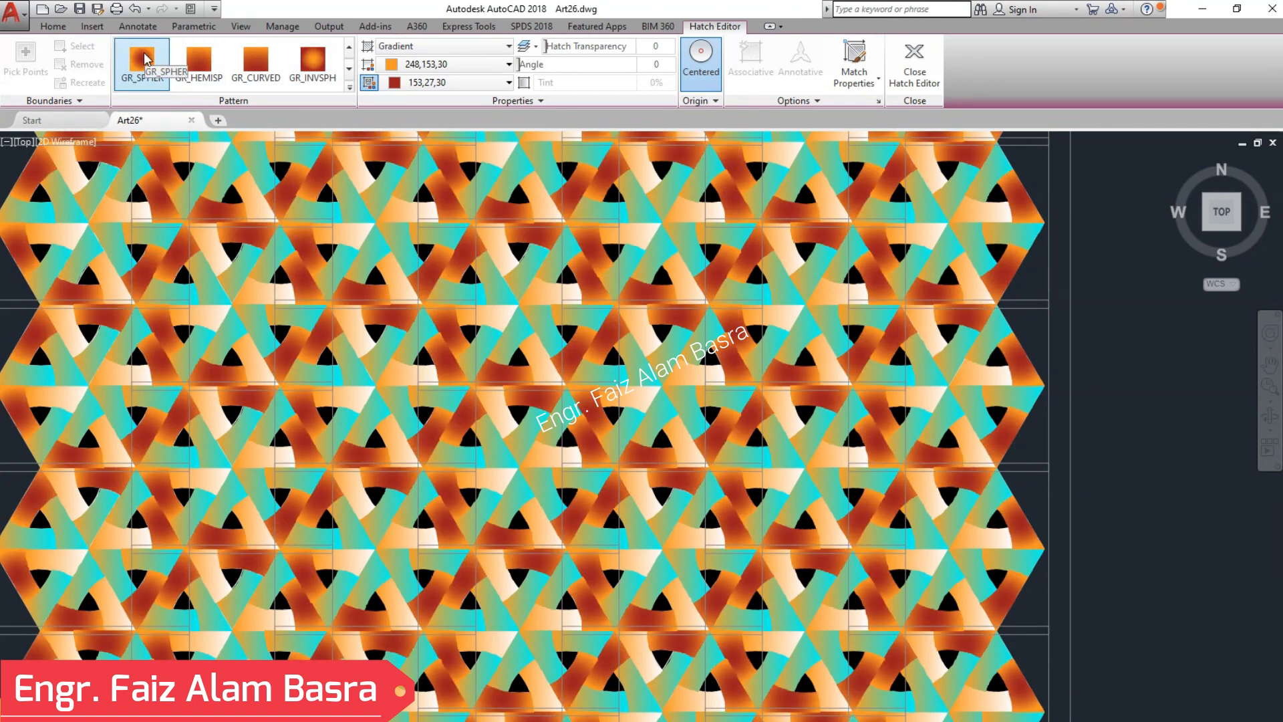
{"action": "left_click", "coordinate": [314, 61]}
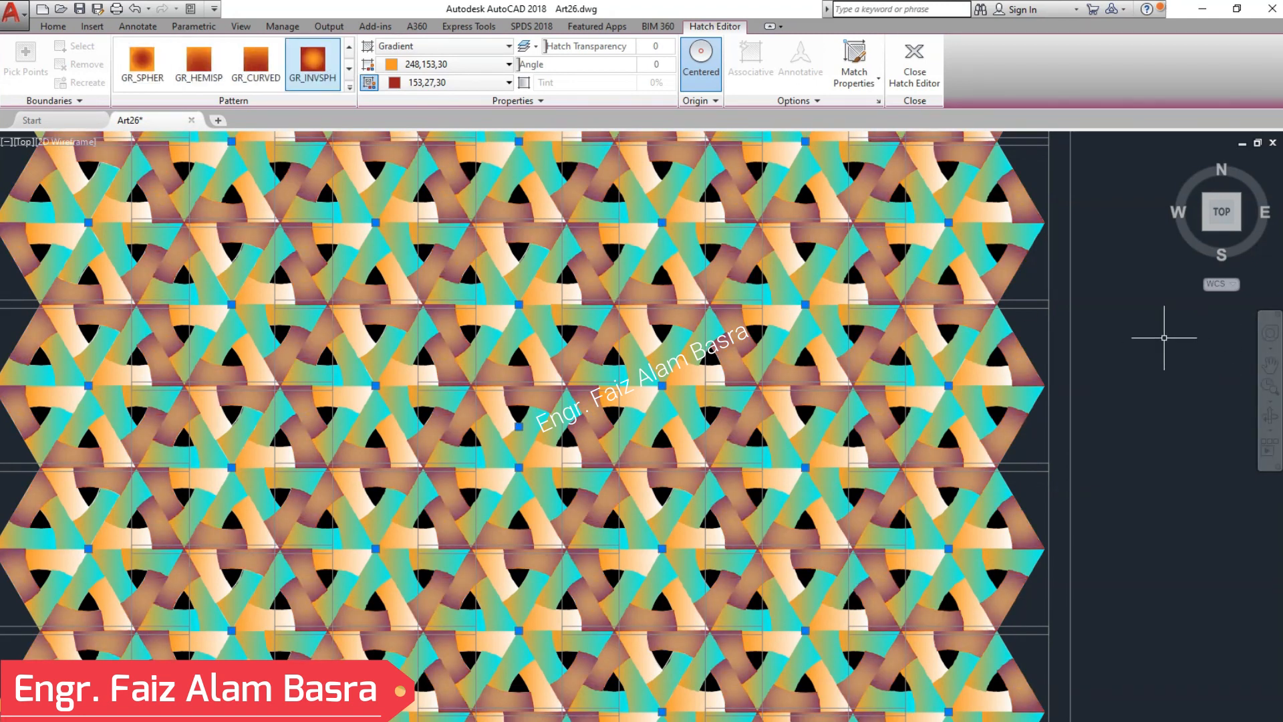
{"action": "left_click", "coordinate": [990, 338]}
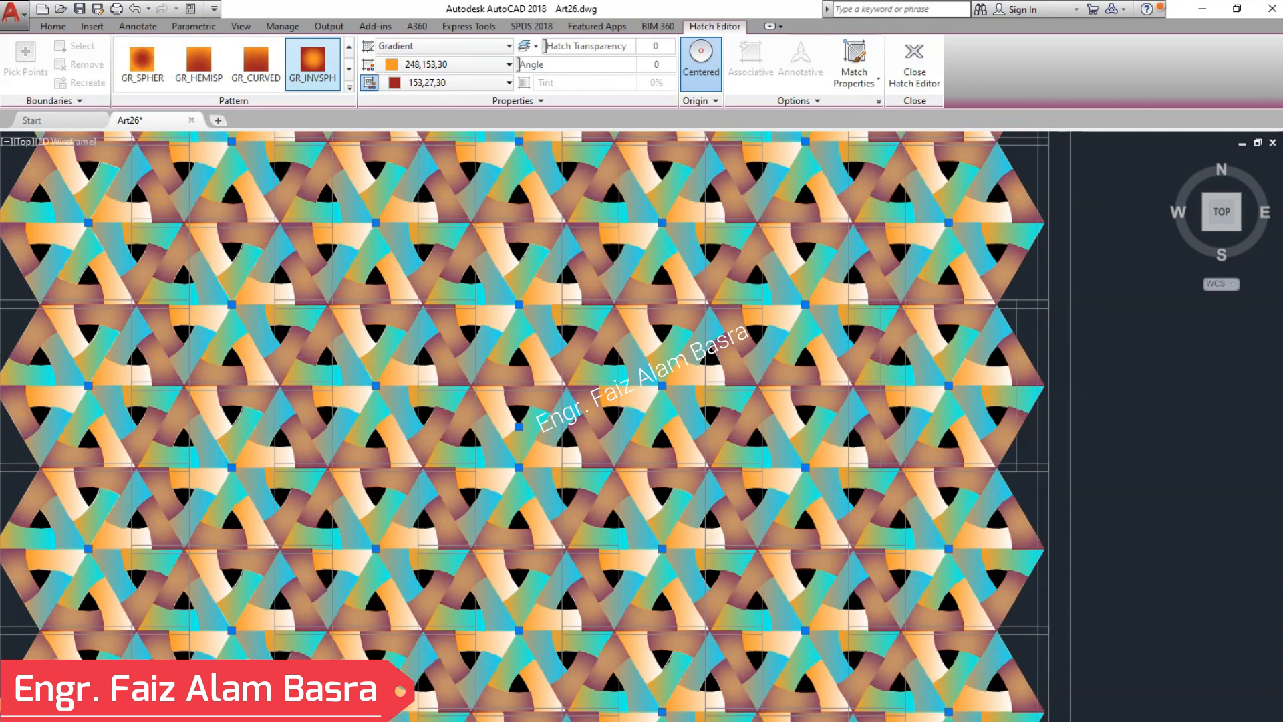
{"action": "left_click", "coordinate": [510, 83]}
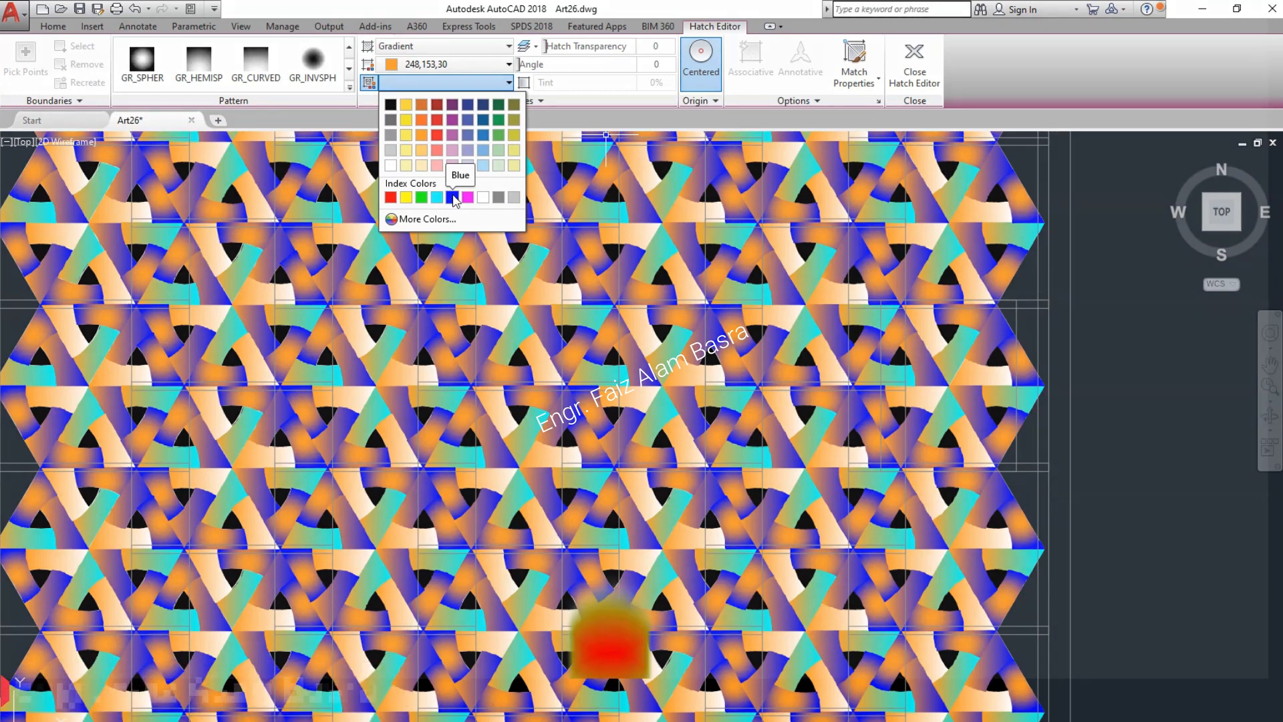
{"action": "key", "text": "Escape"}
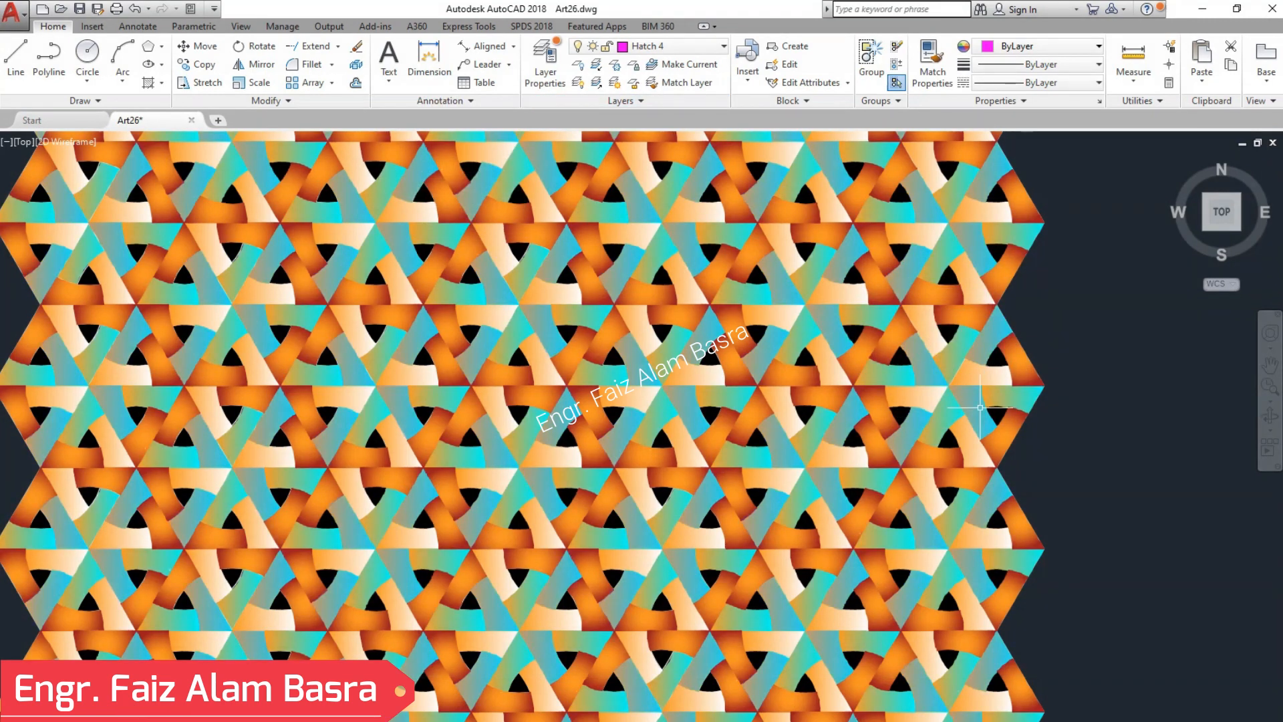
Step: Set the second gradient color of another orange-cyan band group to Blue
{"action": "left_click", "coordinate": [952, 378]}
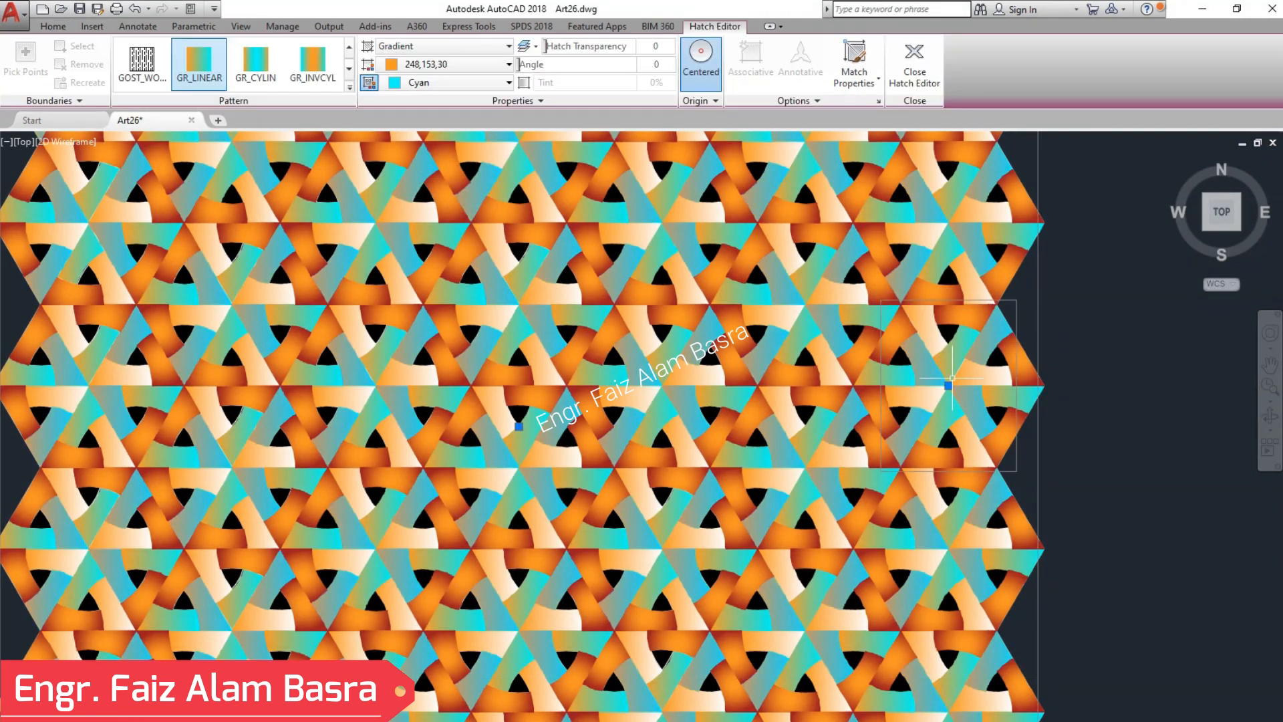
{"action": "left_click", "coordinate": [510, 83]}
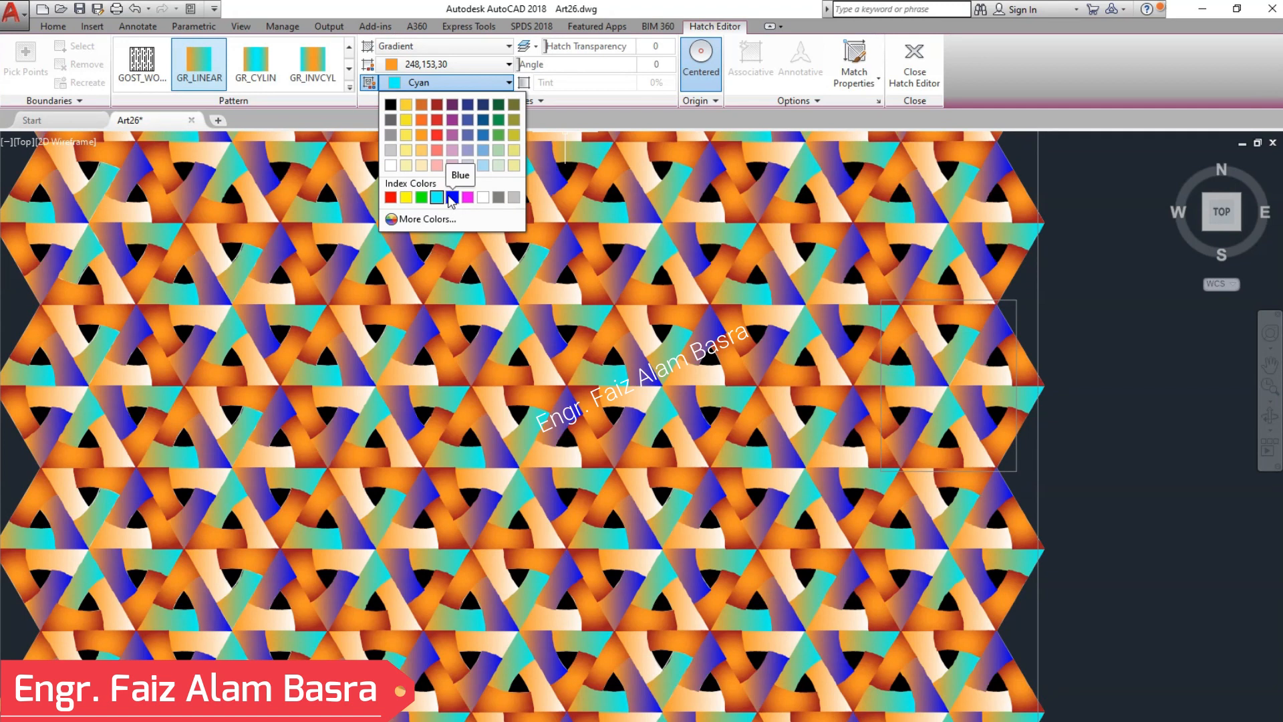
{"action": "left_click", "coordinate": [451, 198]}
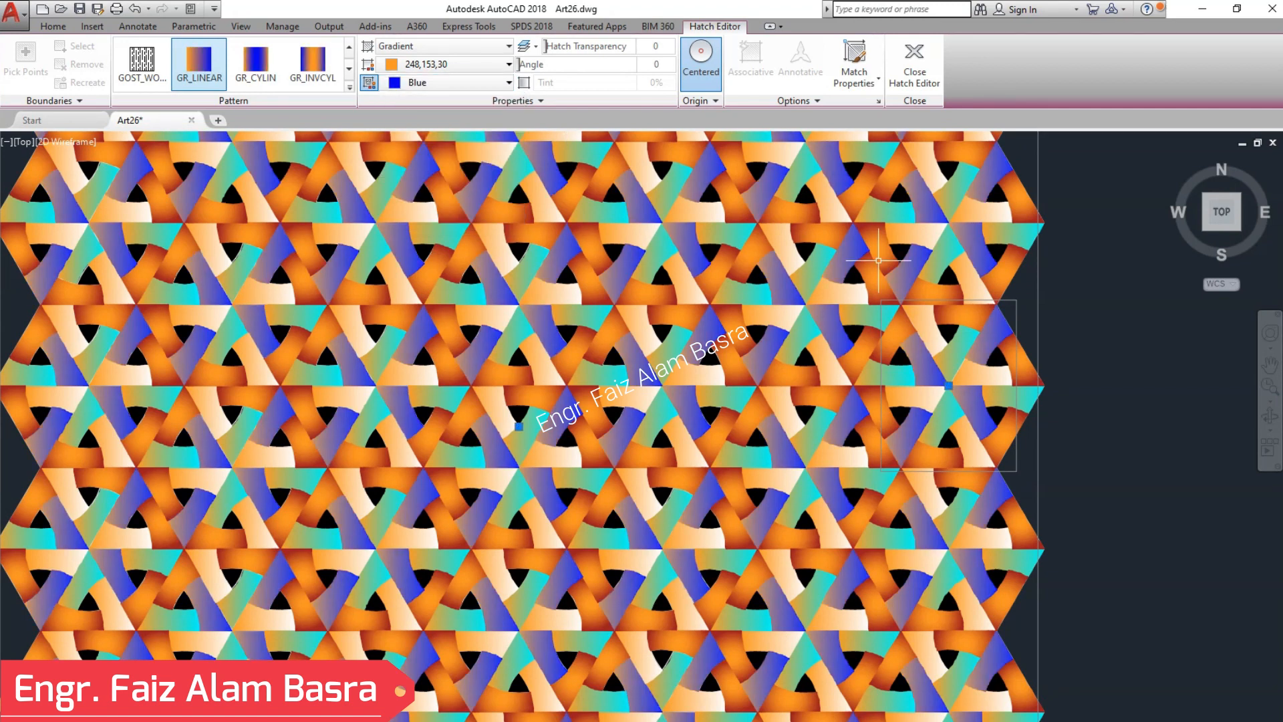
{"action": "key", "text": "Escape"}
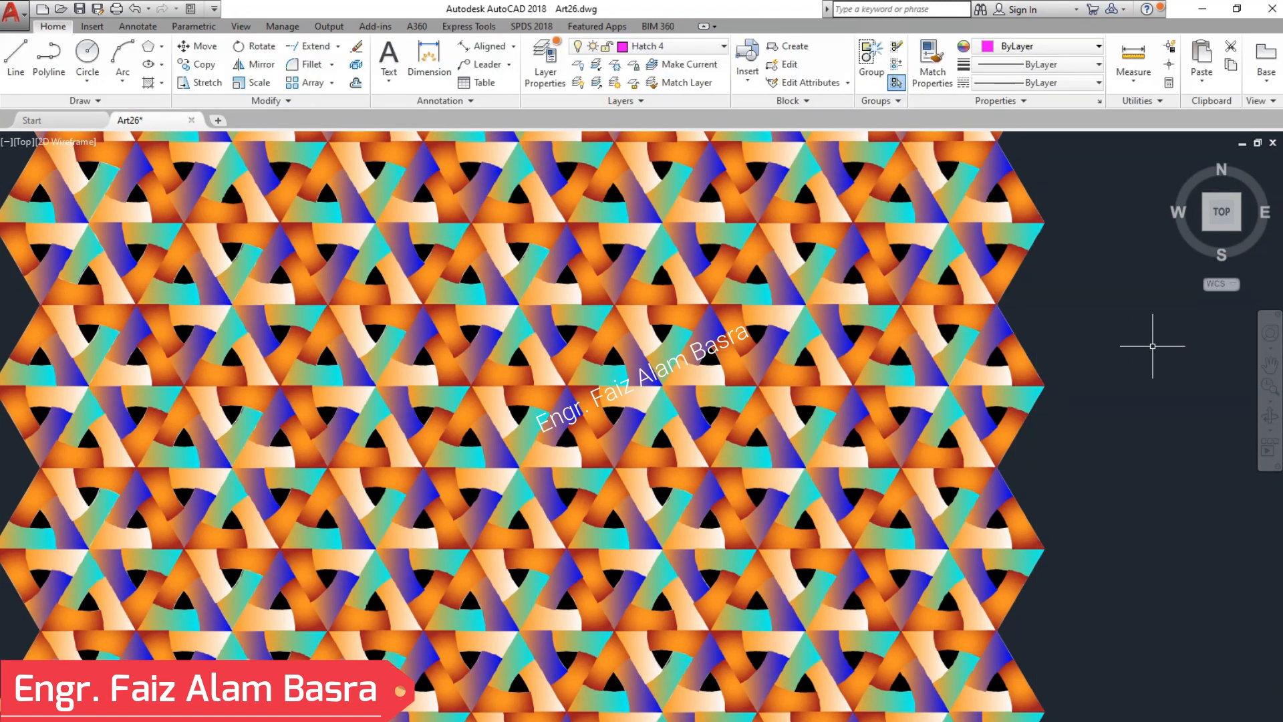
Step: Match the orange-blue gradient properties onto the remaining orange-cyan band hatches
{"action": "scroll", "coordinate": [529, 376], "scroll_direction": "up", "scroll_amount": 5}
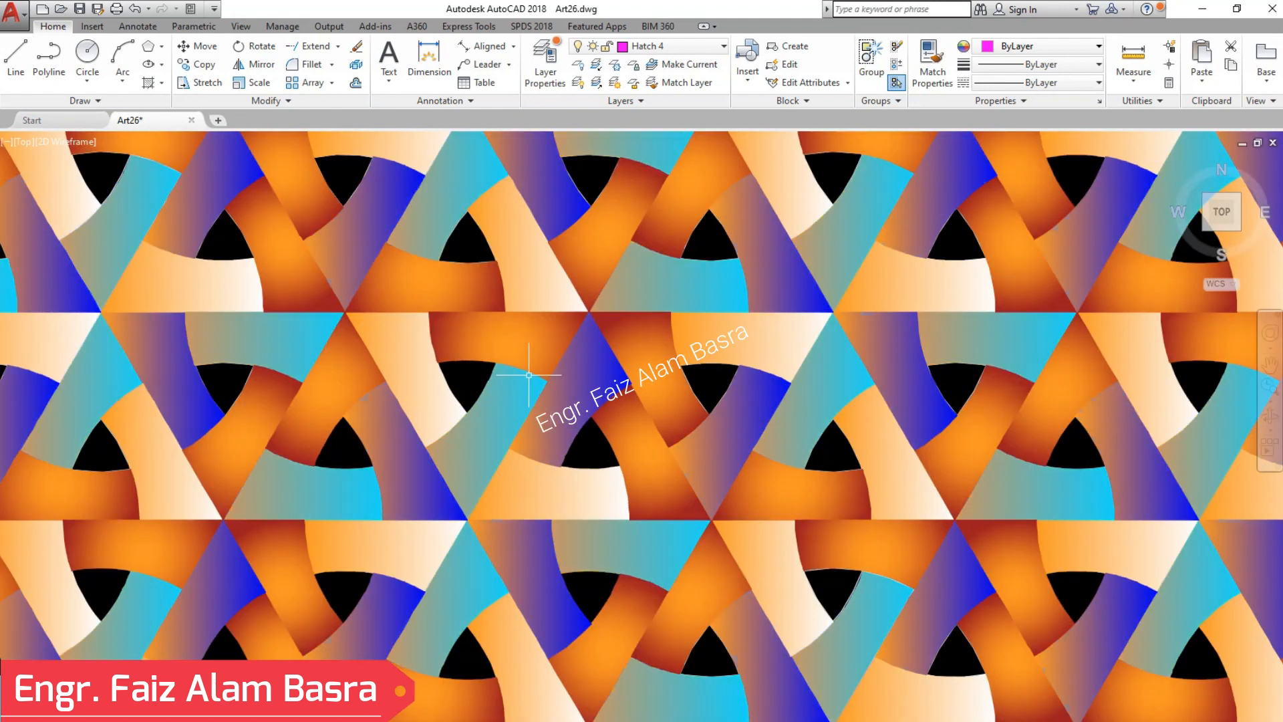
{"action": "scroll", "coordinate": [732, 583], "scroll_direction": "down", "scroll_amount": 3}
{"action": "scroll", "coordinate": [458, 524], "scroll_direction": "up", "scroll_amount": 3}
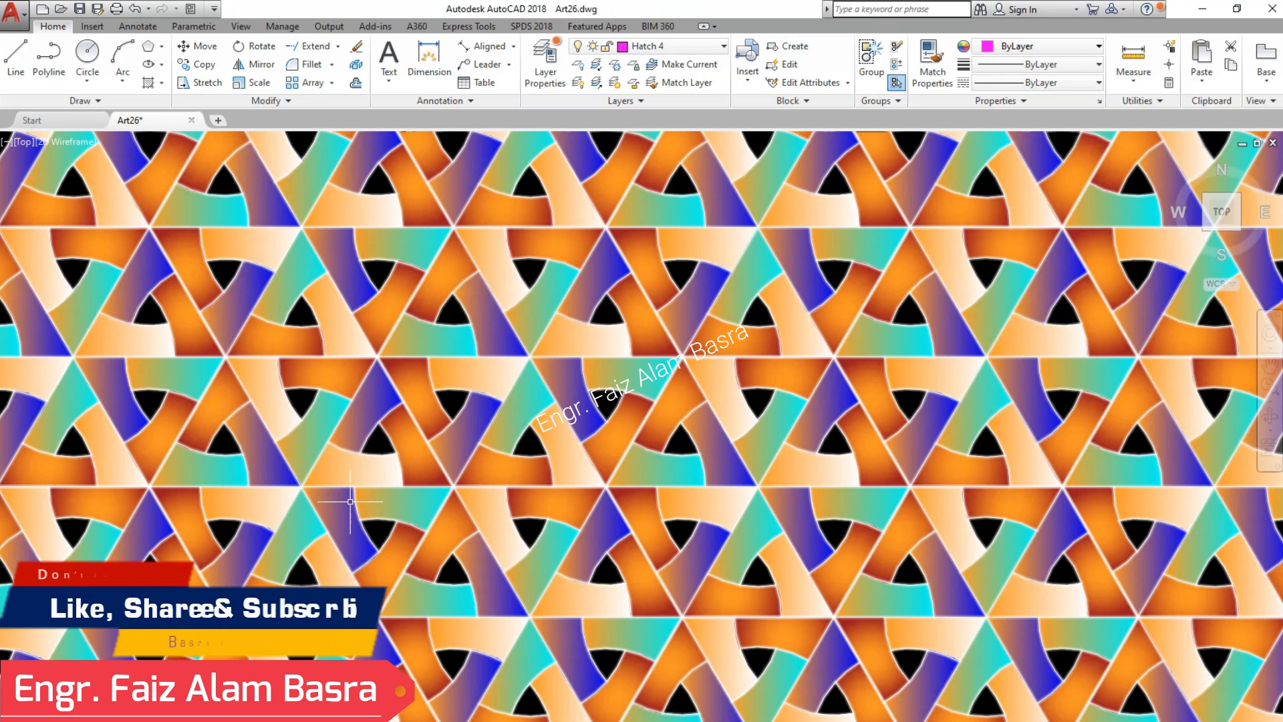
{"action": "scroll", "coordinate": [385, 481], "scroll_direction": "up", "scroll_amount": 2}
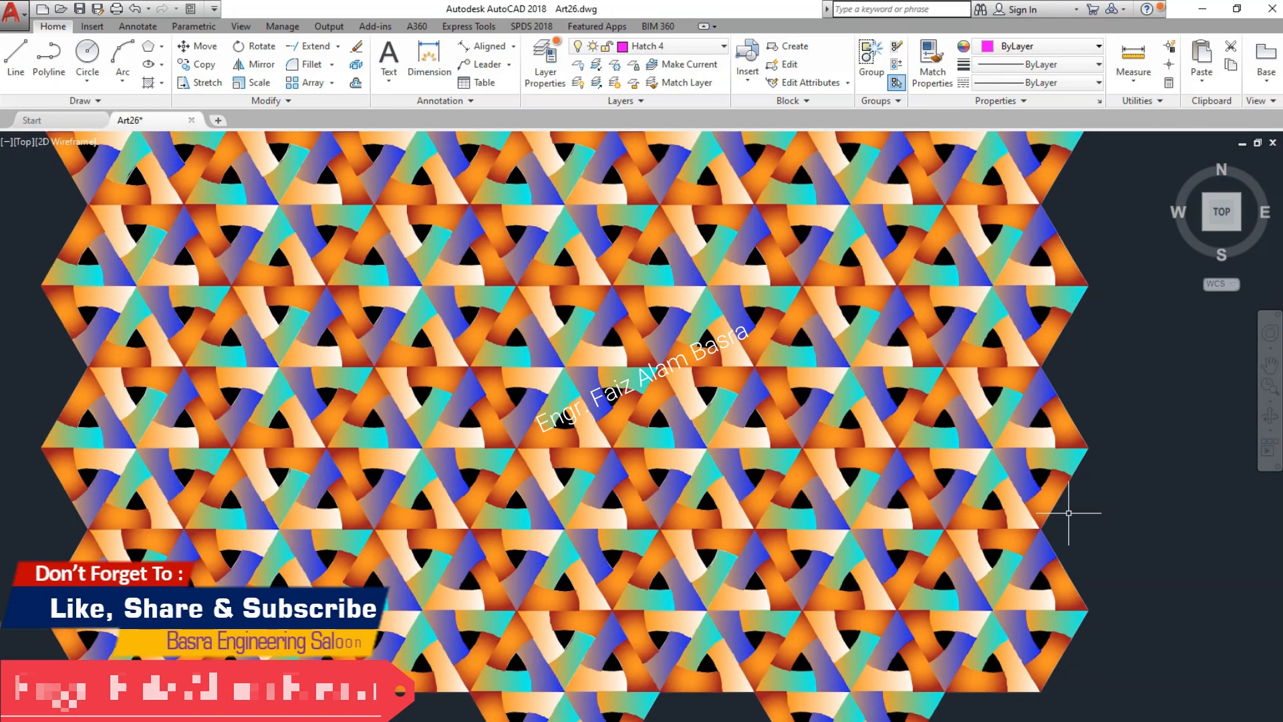
{"action": "left_click", "coordinate": [1272, 364]}
{"action": "left_click_drag", "start_coordinate": [1168, 374], "coordinate": [1160, 487]}
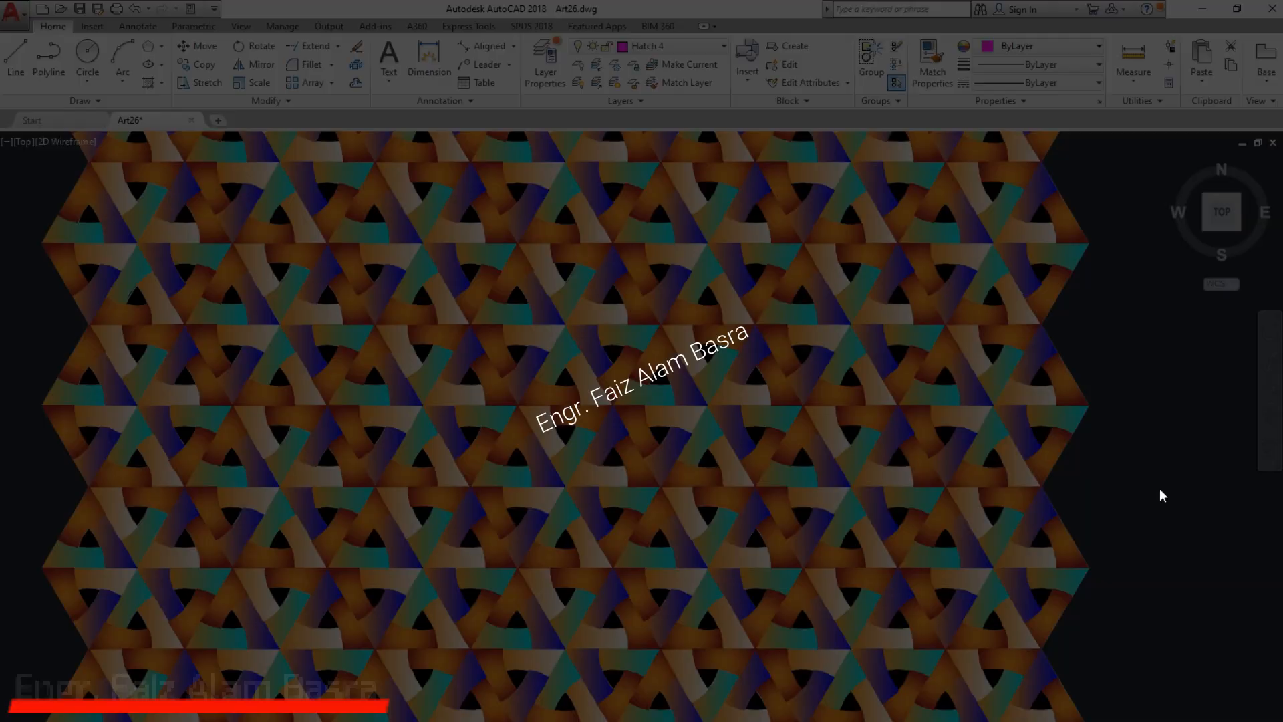
{"action": "key", "text": "Escape"}
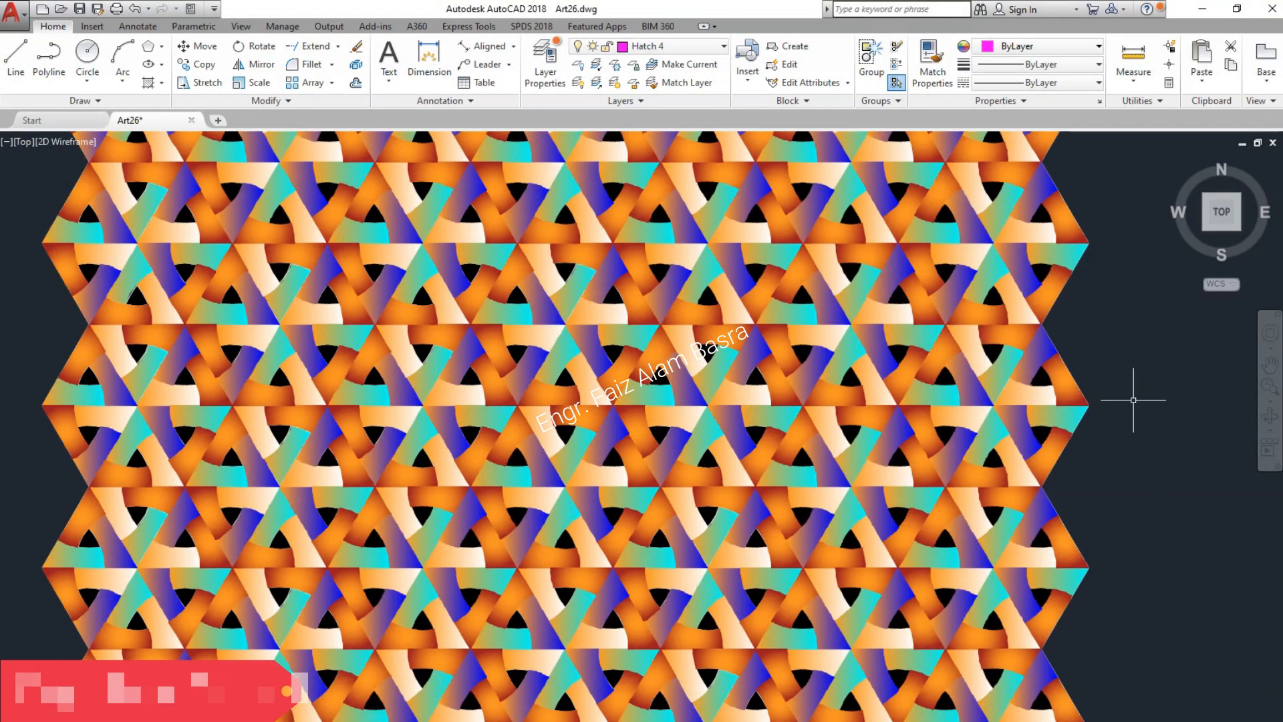
{"action": "left_click", "coordinate": [932, 67]}
{"action": "left_click", "coordinate": [1031, 363]}
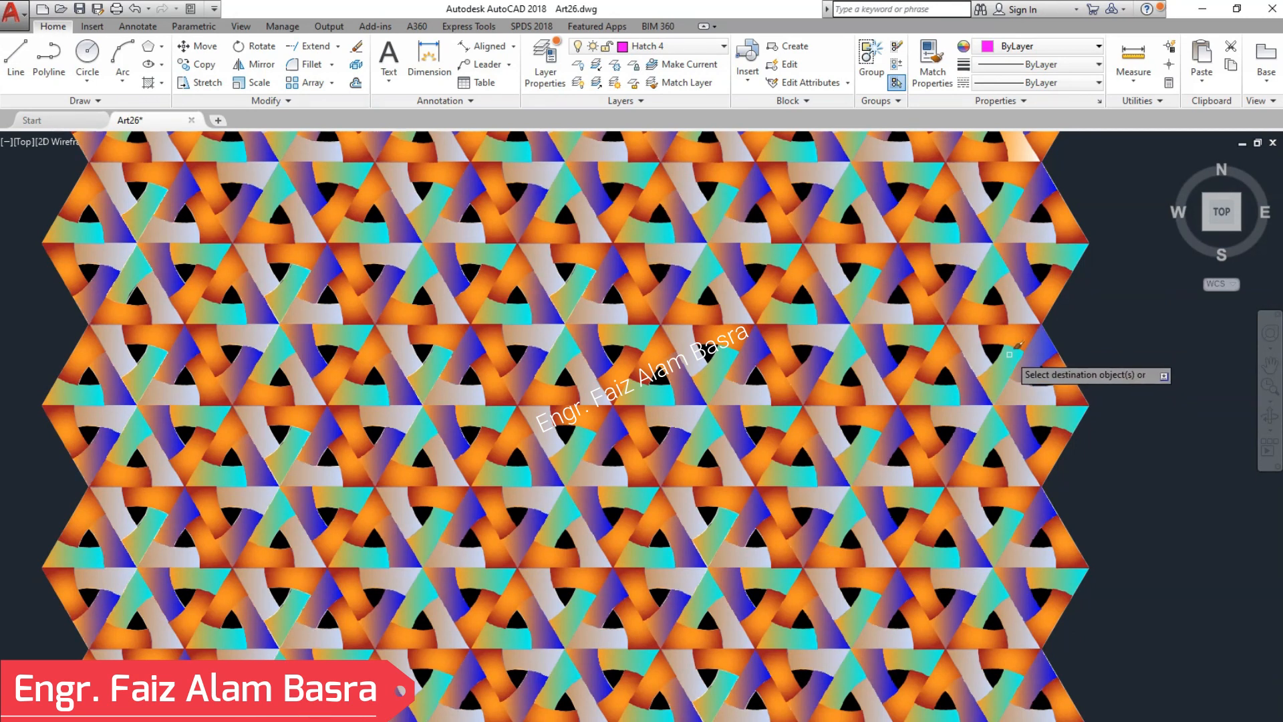
{"action": "left_click", "coordinate": [1009, 354]}
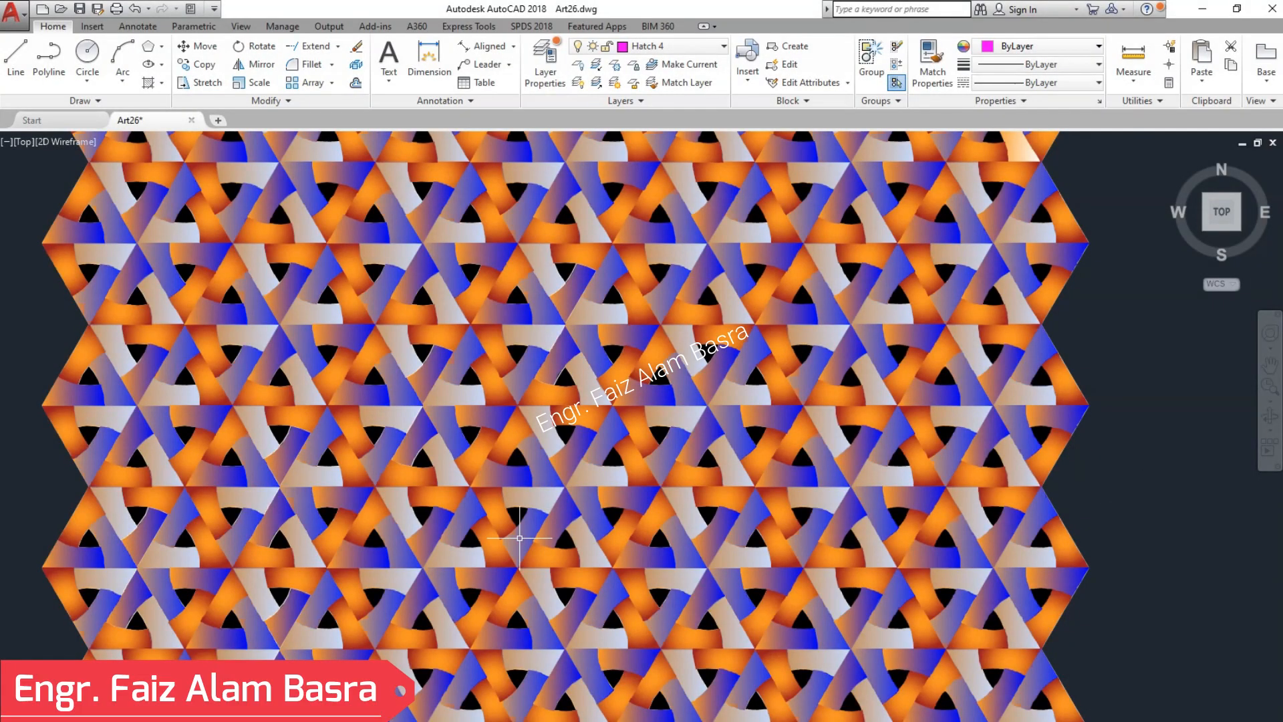
{"action": "scroll", "coordinate": [520, 538], "scroll_direction": "up", "scroll_amount": 3}
{"action": "left_click", "coordinate": [1267, 366]}
{"action": "mouse_move", "coordinate": [1176, 407]}
{"action": "left_mouse_down"}
{"action": "mouse_move", "coordinate": [1060, 393]}
{"action": "mouse_move", "coordinate": [988, 358]}
{"action": "mouse_move", "coordinate": [997, 374]}
{"action": "left_mouse_up"}
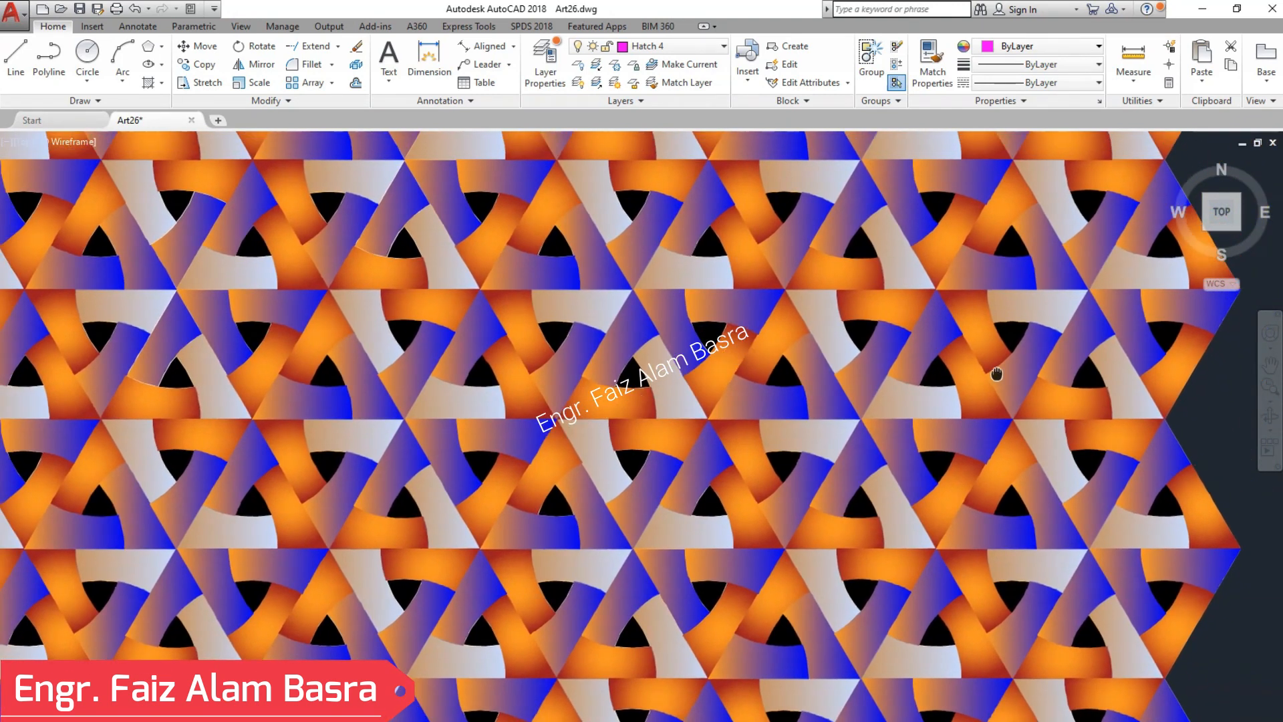
Step: Examine the woven pattern with its orange-blue, orange-white and orange-red bands both in detail and as a whole
{"action": "right_click", "coordinate": [1263, 618]}
{"action": "left_click", "coordinate": [1182, 628]}
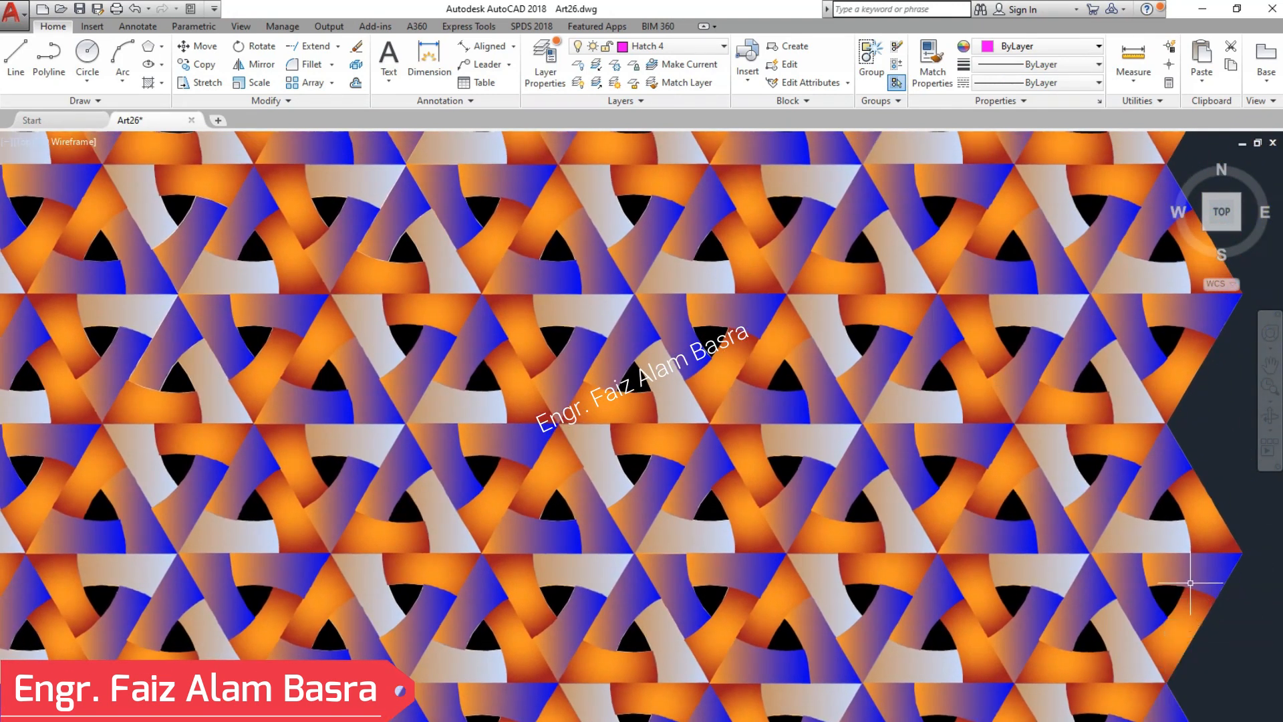
{"action": "scroll", "coordinate": [1190, 583], "scroll_direction": "down", "scroll_amount": 2}
{"action": "left_click", "coordinate": [1268, 366]}
{"action": "mouse_move", "coordinate": [1211, 407]}
{"action": "left_mouse_down"}
{"action": "mouse_move", "coordinate": [1171, 395]}
{"action": "mouse_move", "coordinate": [1172, 407]}
{"action": "left_mouse_up"}
{"action": "left_click", "coordinate": [1269, 401]}
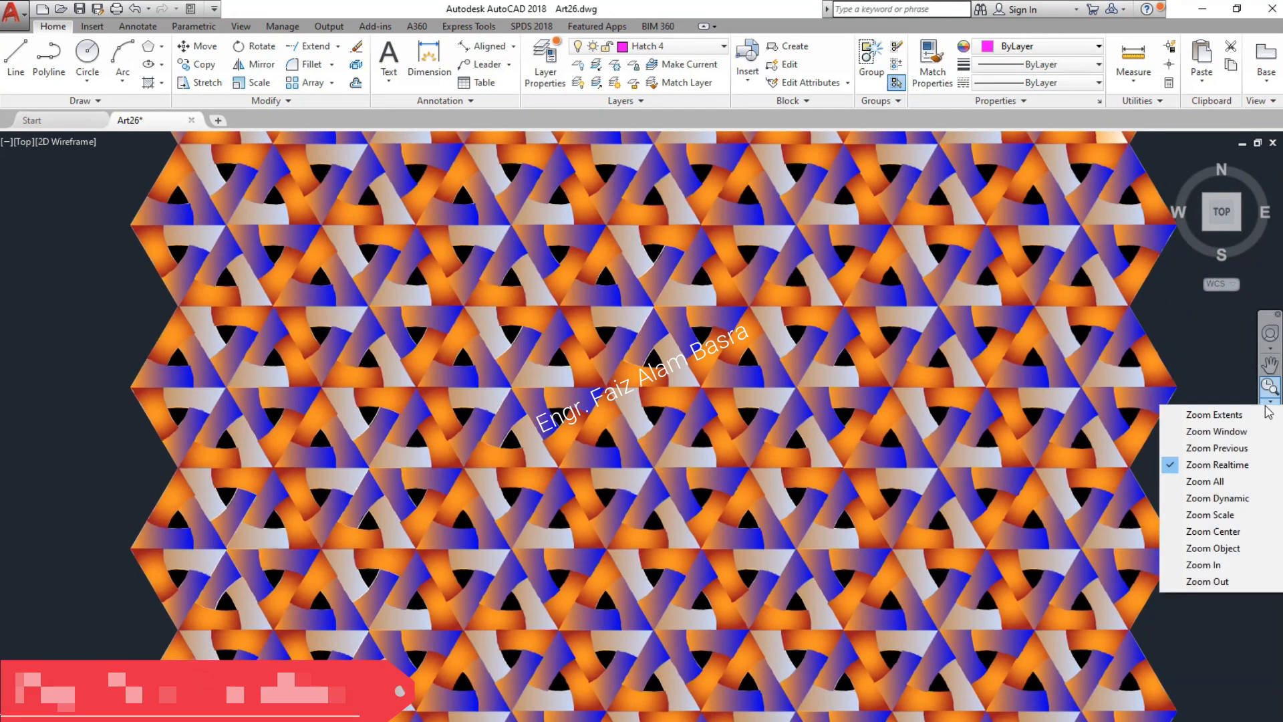
{"action": "left_click", "coordinate": [1216, 464]}
{"action": "left_click_drag", "start_coordinate": [1217, 465], "coordinate": [1218, 398]}
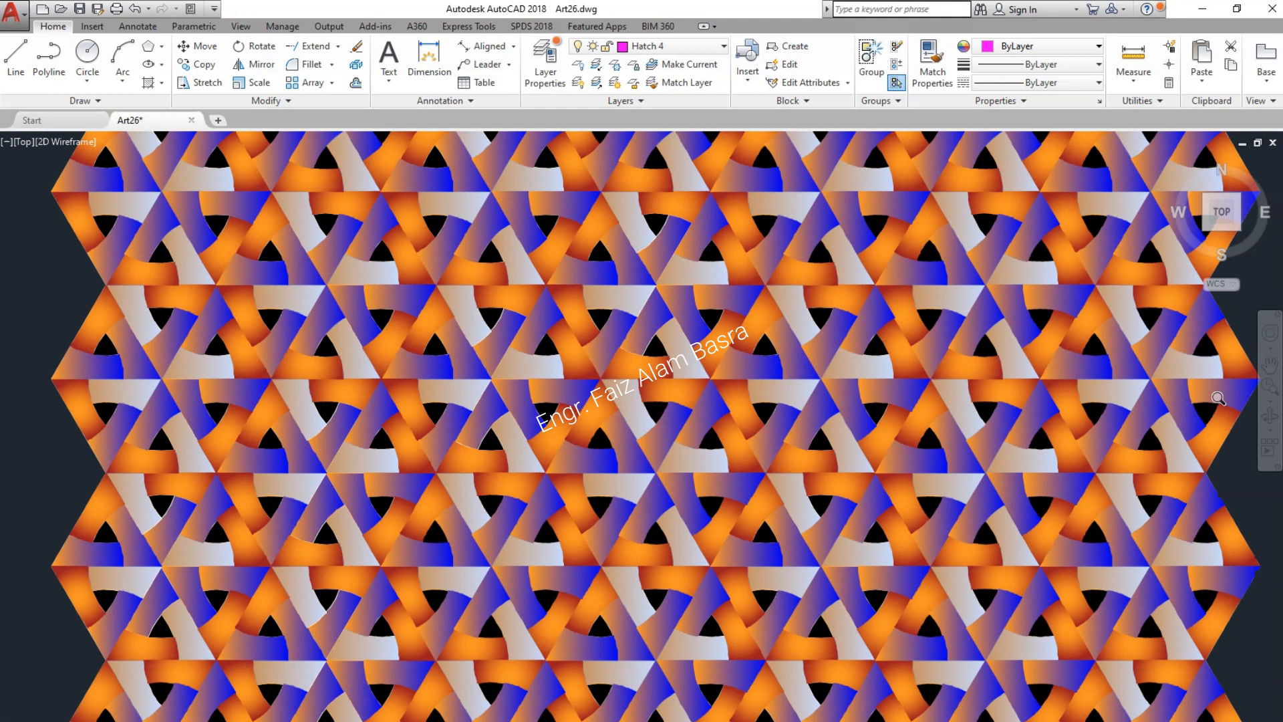
{"action": "left_click_drag", "start_coordinate": [1247, 439], "coordinate": [1201, 408]}
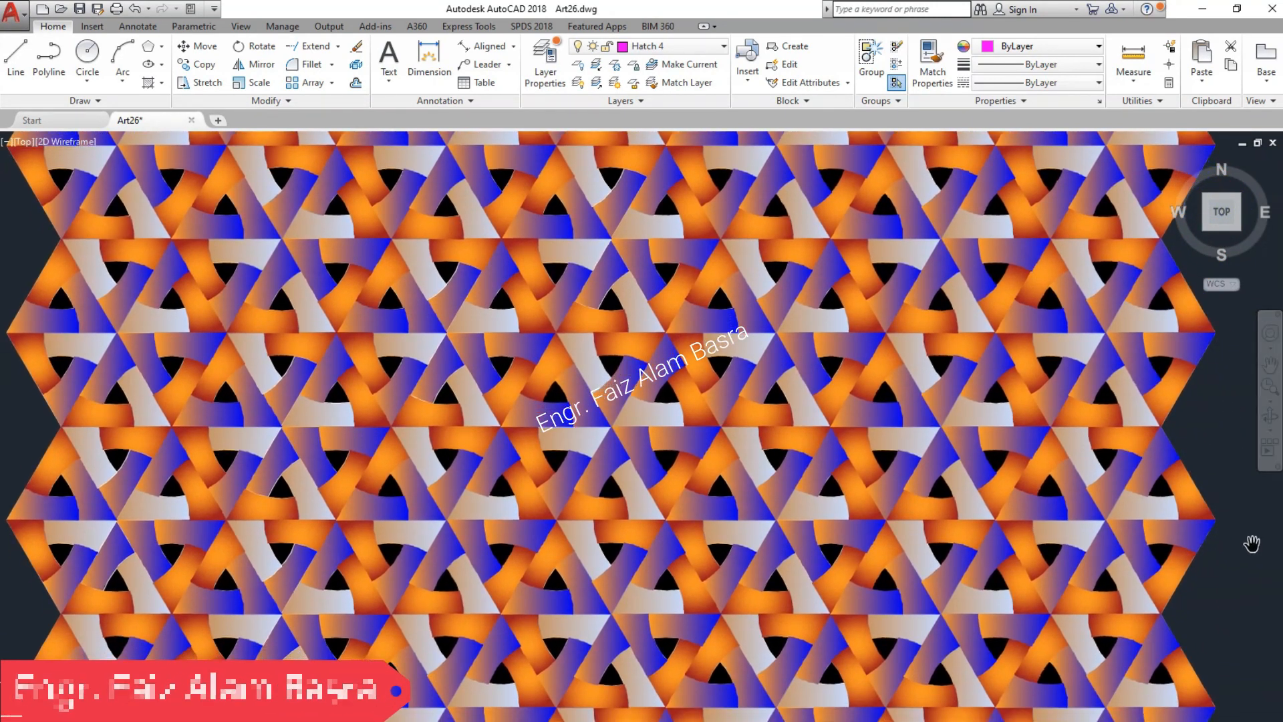
{"action": "left_click_drag", "start_coordinate": [1249, 547], "coordinate": [1235, 546]}
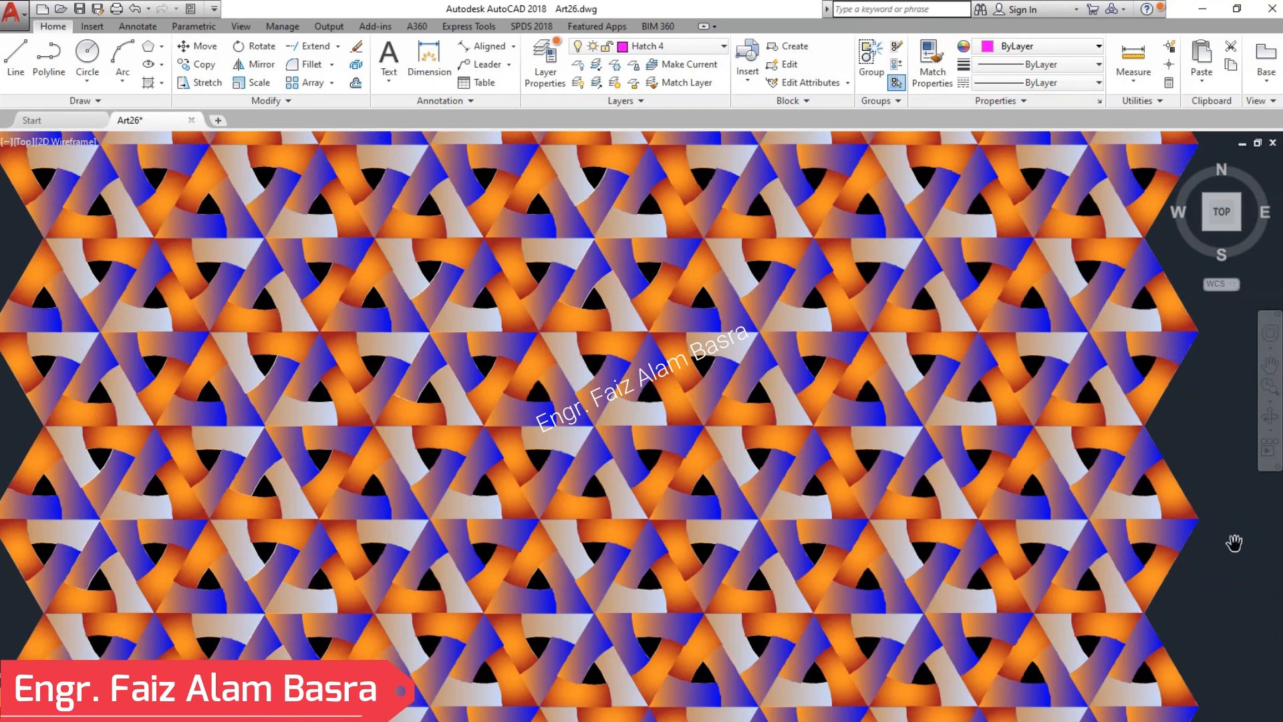
Step: Set the second gradient color of both orange-blue band groups to the dark green 19,103,52
{"action": "left_click", "coordinate": [1169, 359]}
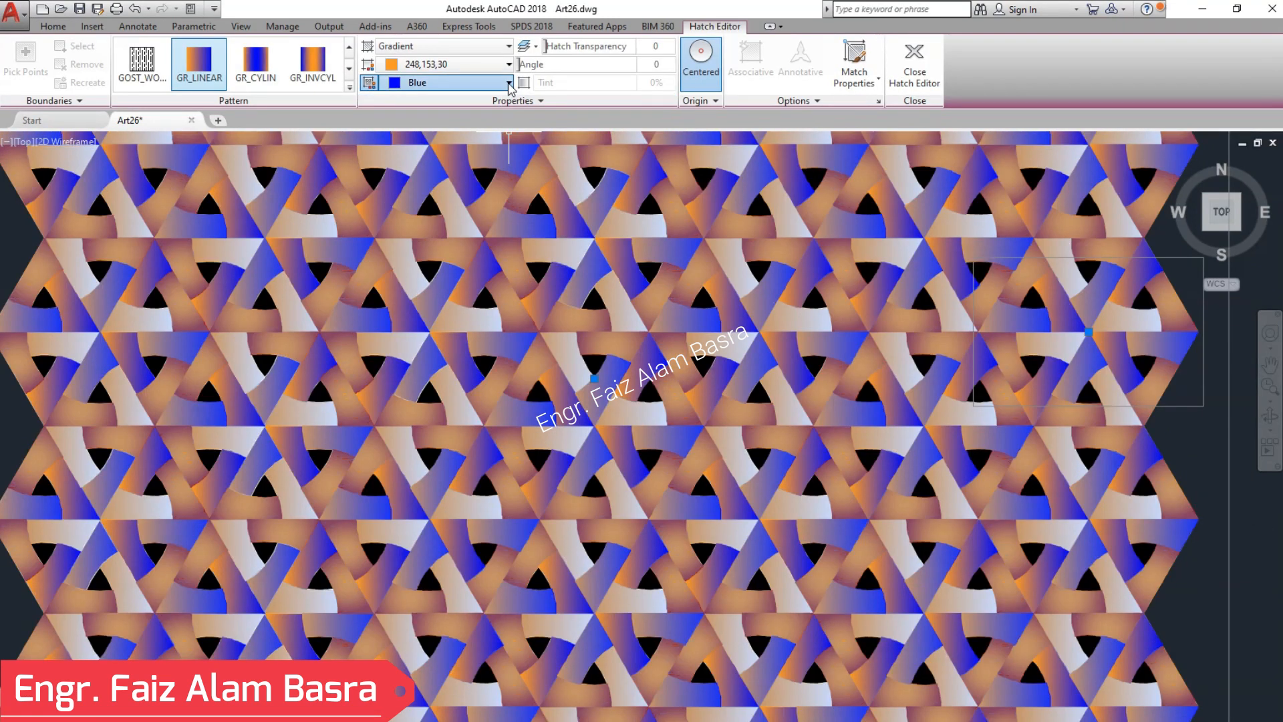
{"action": "left_click", "coordinate": [510, 82]}
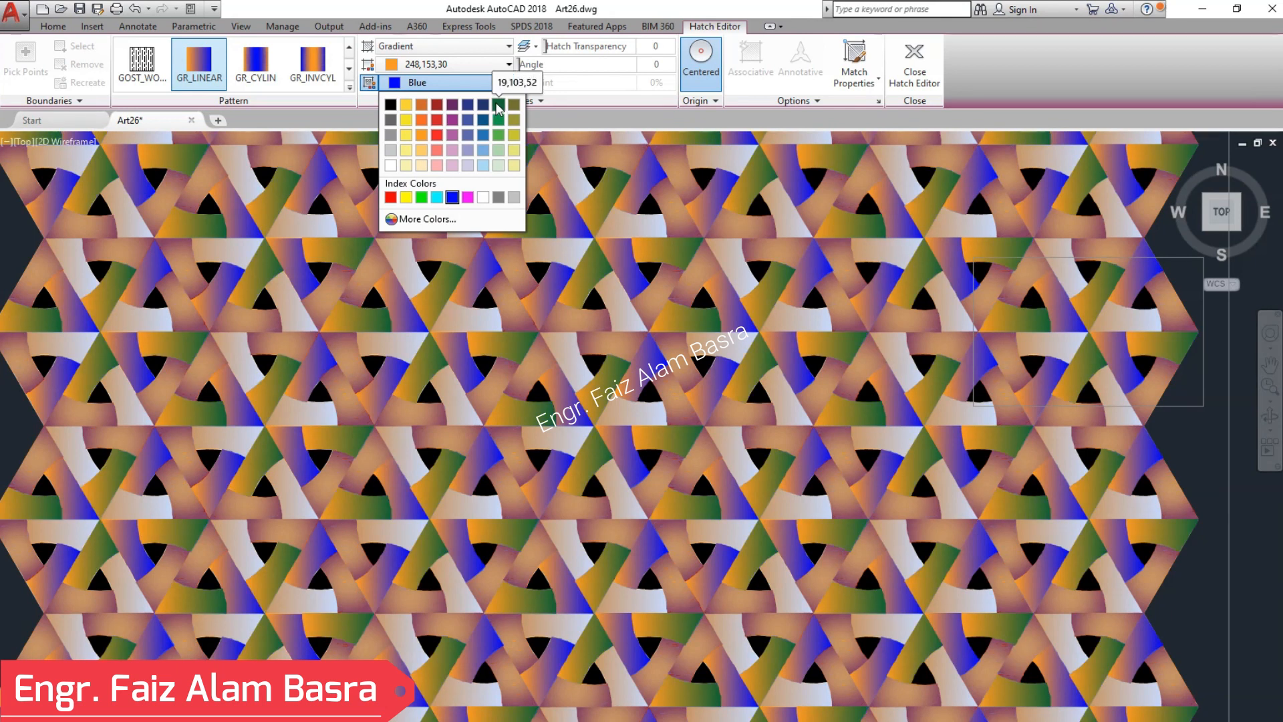
{"action": "left_click", "coordinate": [436, 104]}
{"action": "key", "text": "Escape"}
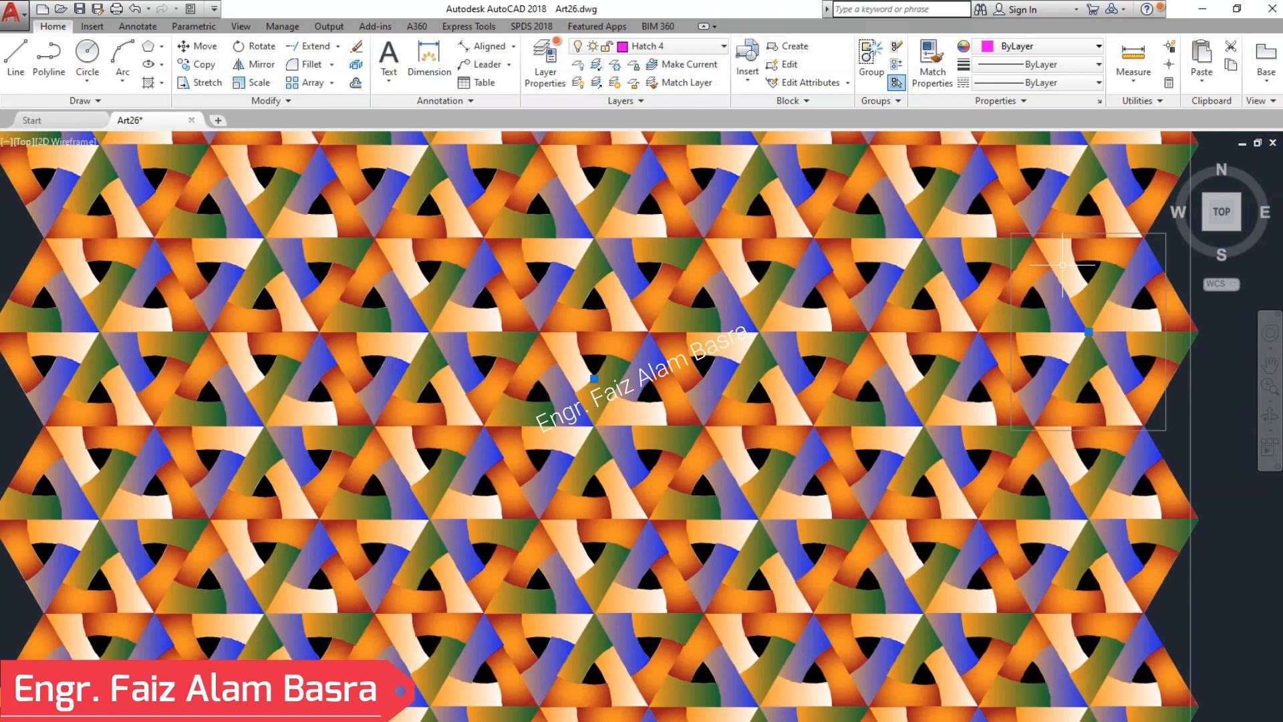
{"action": "left_click", "coordinate": [948, 287]}
{"action": "left_click", "coordinate": [509, 82]}
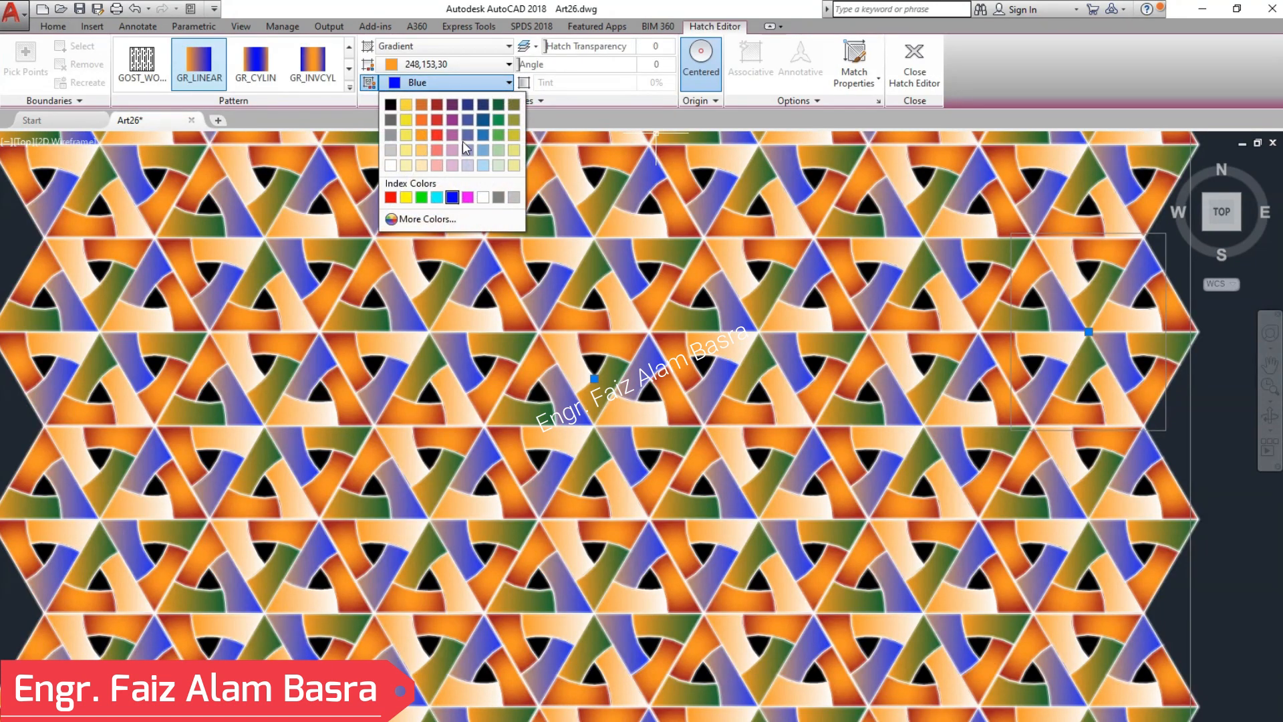
{"action": "left_click", "coordinate": [498, 104]}
{"action": "key", "text": "Escape"}
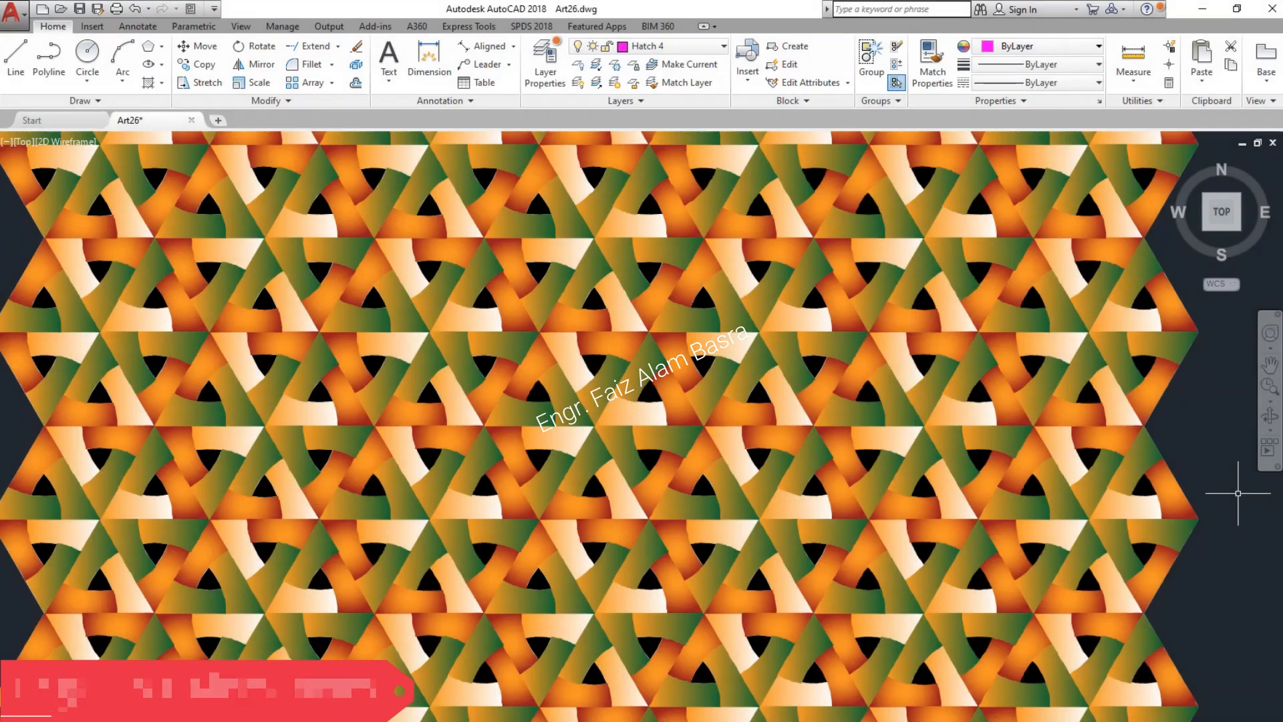
Step: Copy the orange-green gradient pattern about 27' straight down from the original
{"action": "scroll", "coordinate": [984, 406], "scroll_direction": "down", "scroll_amount": 2}
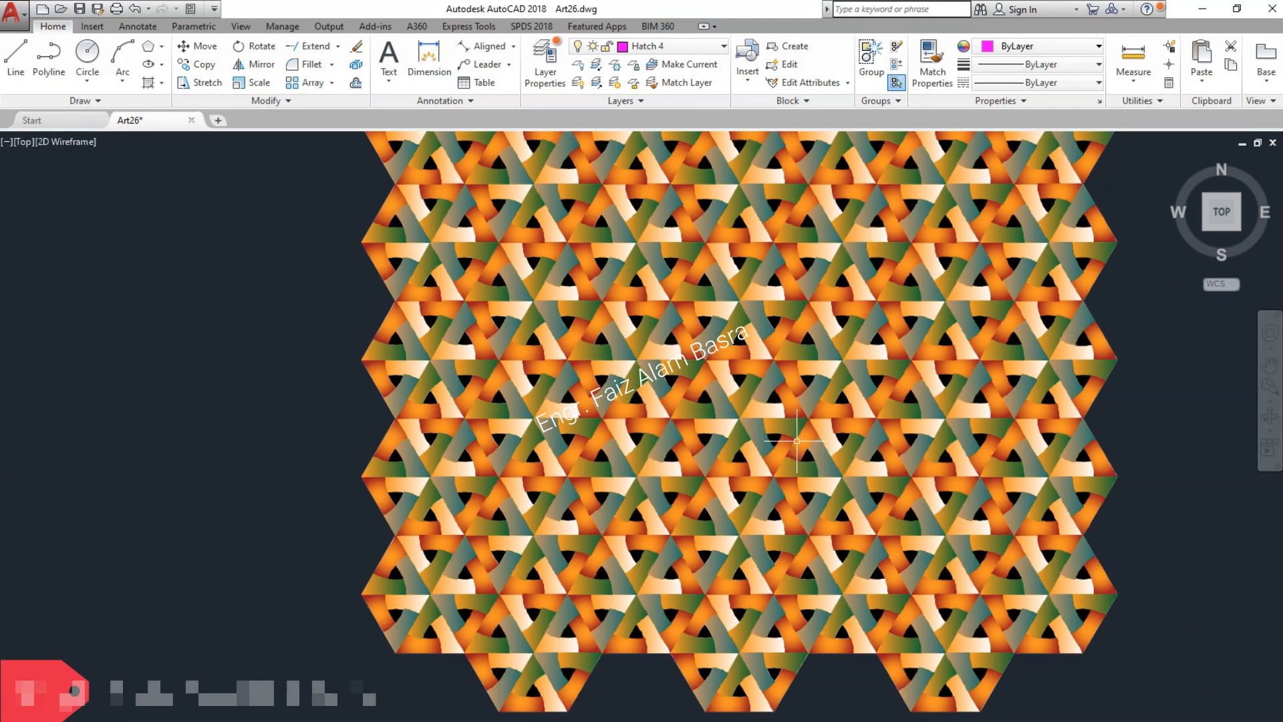
{"action": "scroll", "coordinate": [797, 441], "scroll_direction": "down", "scroll_amount": 2}
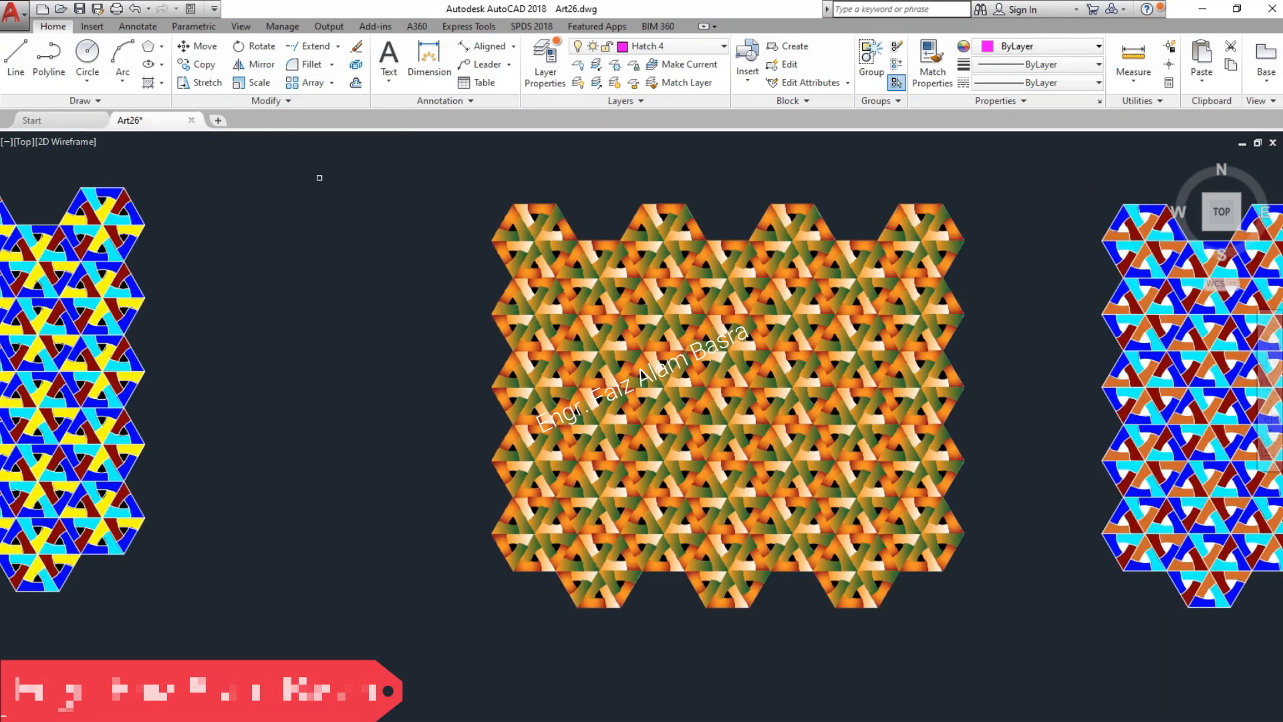
{"action": "scroll", "coordinate": [323, 250], "scroll_direction": "down", "scroll_amount": 3}
{"action": "left_click", "coordinate": [591, 460]}
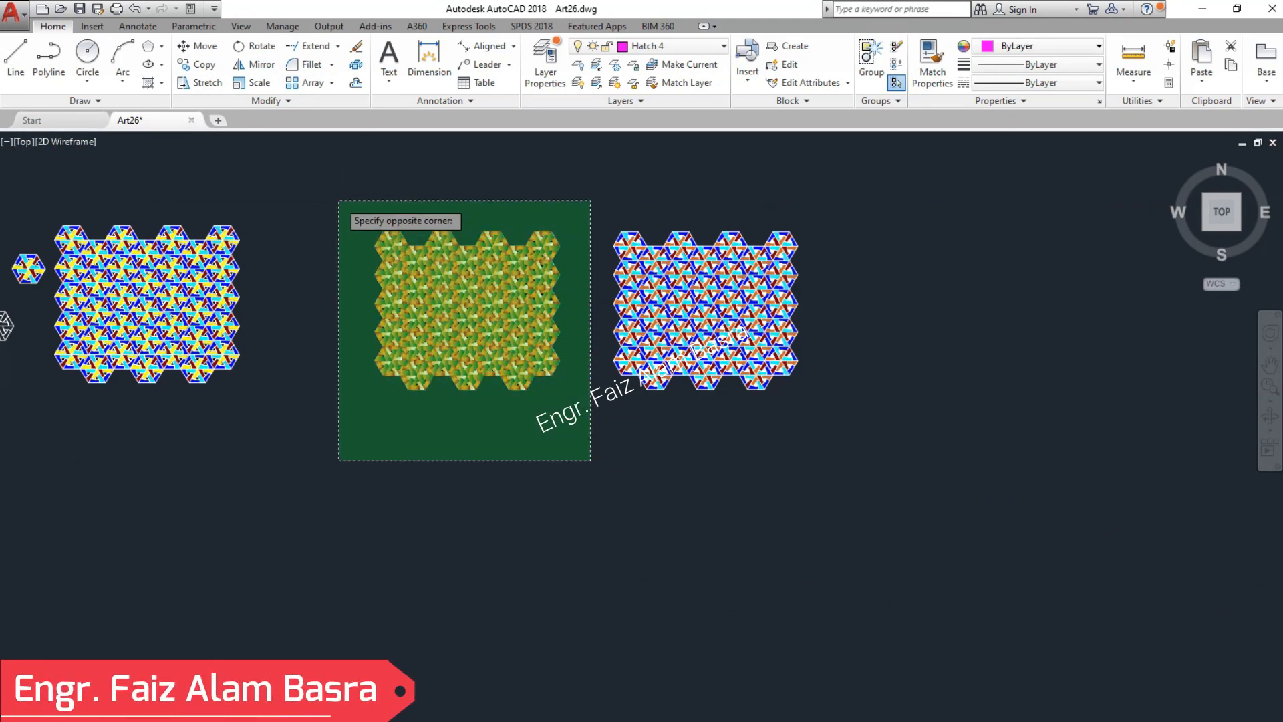
{"action": "left_click", "coordinate": [339, 200]}
{"action": "key", "text": "Return"}
{"action": "left_click", "coordinate": [320, 250]}
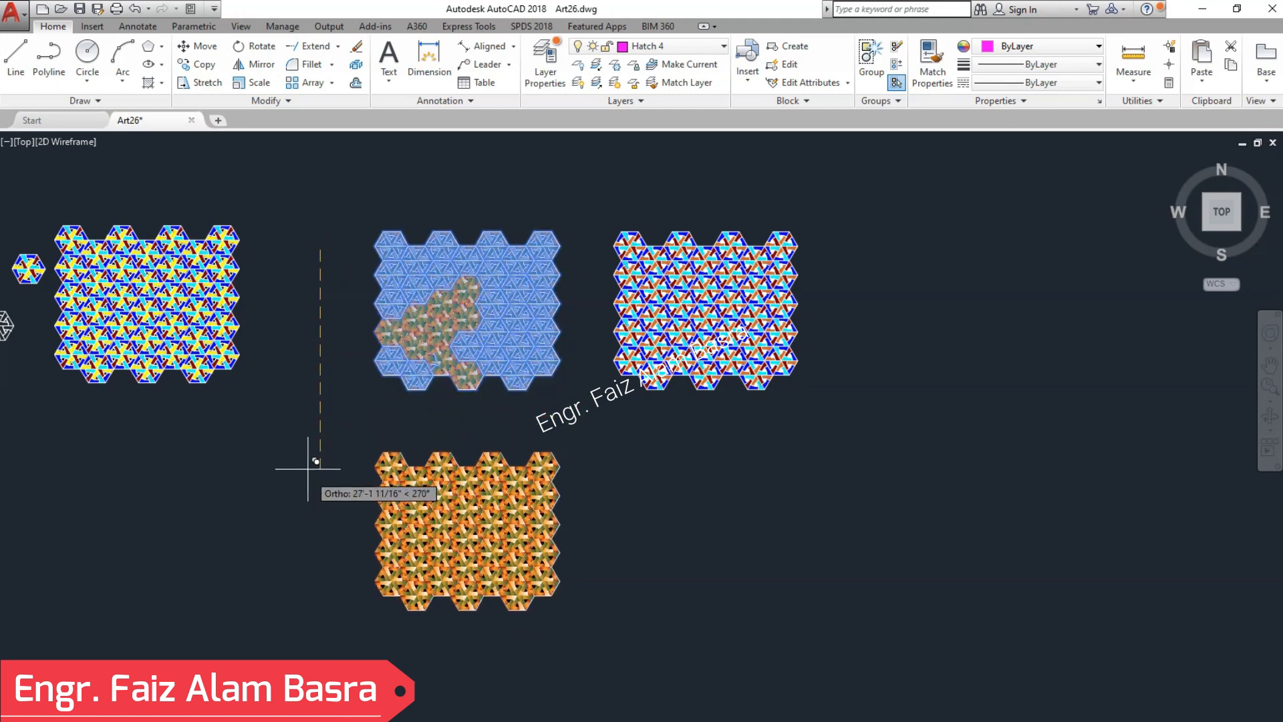
{"action": "left_click", "coordinate": [308, 468]}
Step: Recolor the orange-red GR_INVSPH bands of the original pattern with White as first and Blue as second gradient color
{"action": "scroll", "coordinate": [386, 253], "scroll_direction": "up", "scroll_amount": 5}
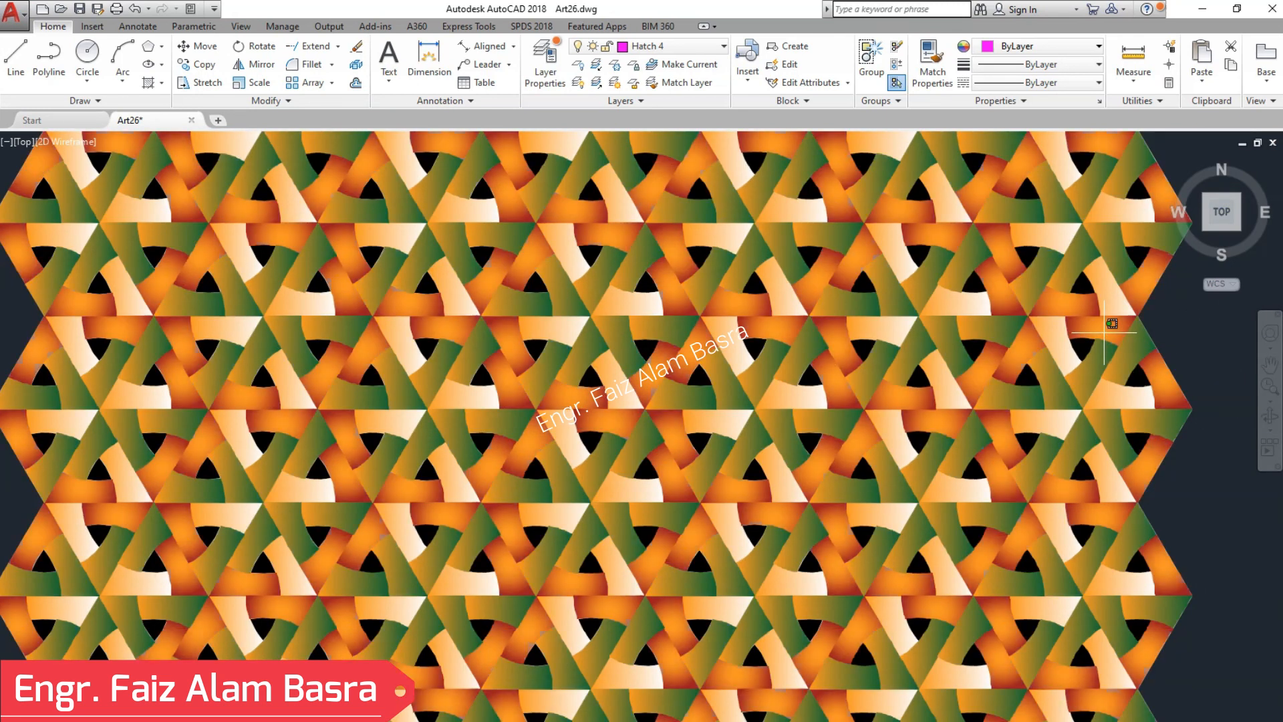
{"action": "left_click", "coordinate": [1104, 332]}
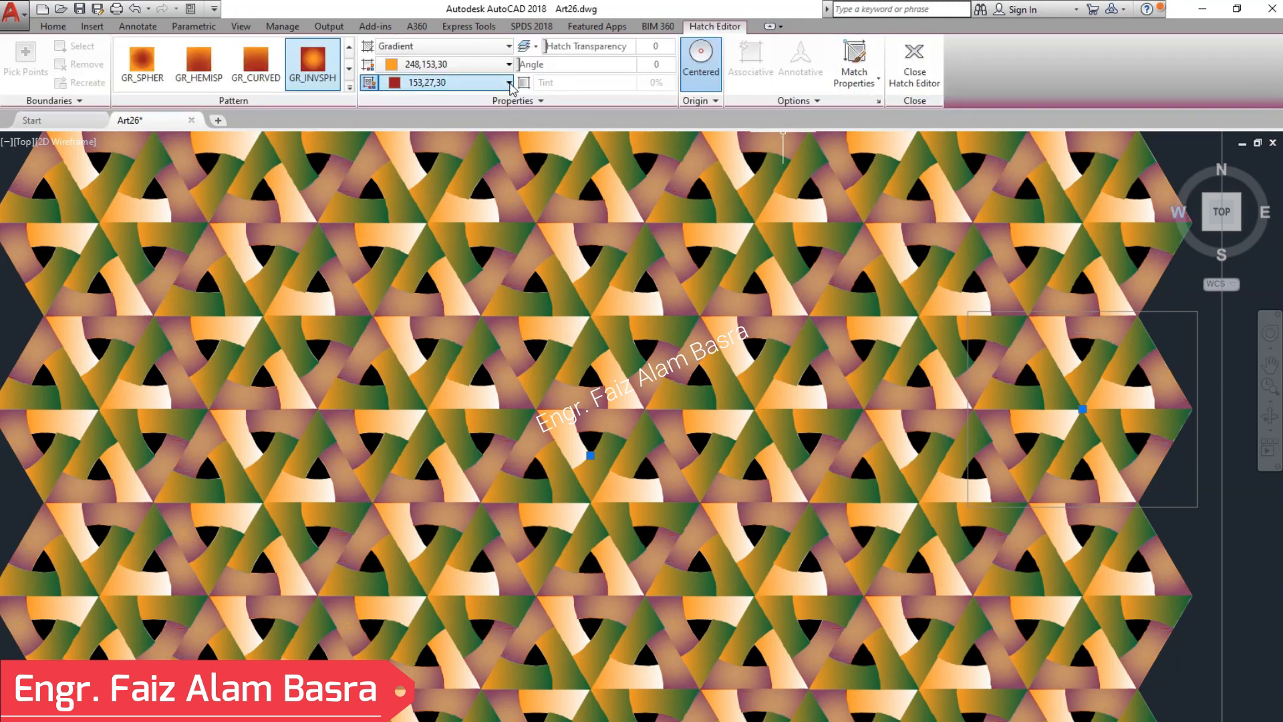
{"action": "left_click", "coordinate": [509, 83]}
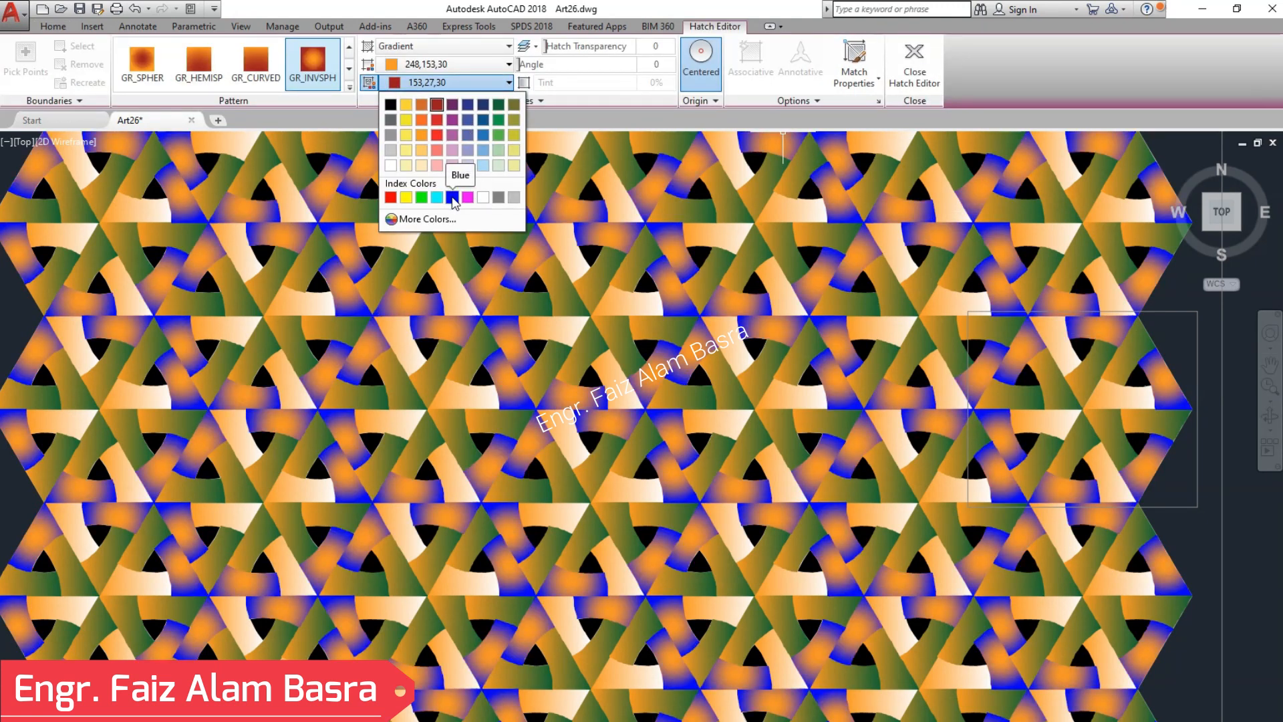
{"action": "left_click", "coordinate": [452, 197]}
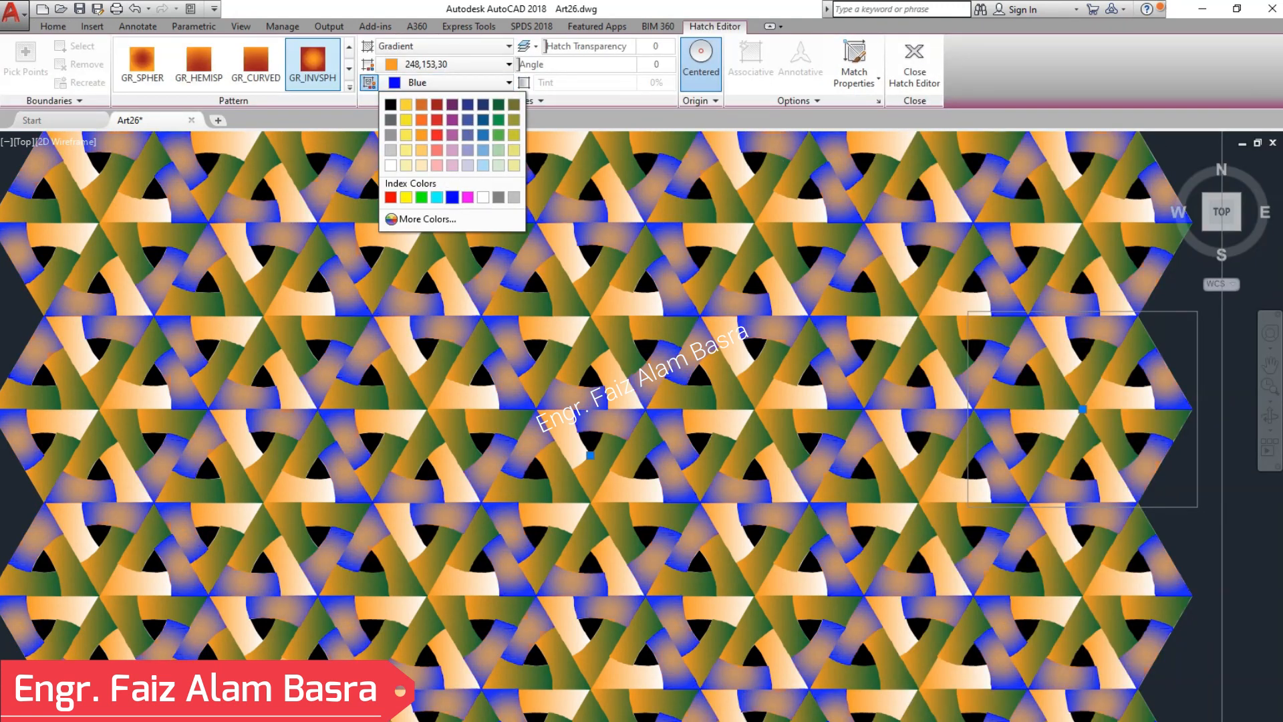
{"action": "left_click", "coordinate": [510, 64]}
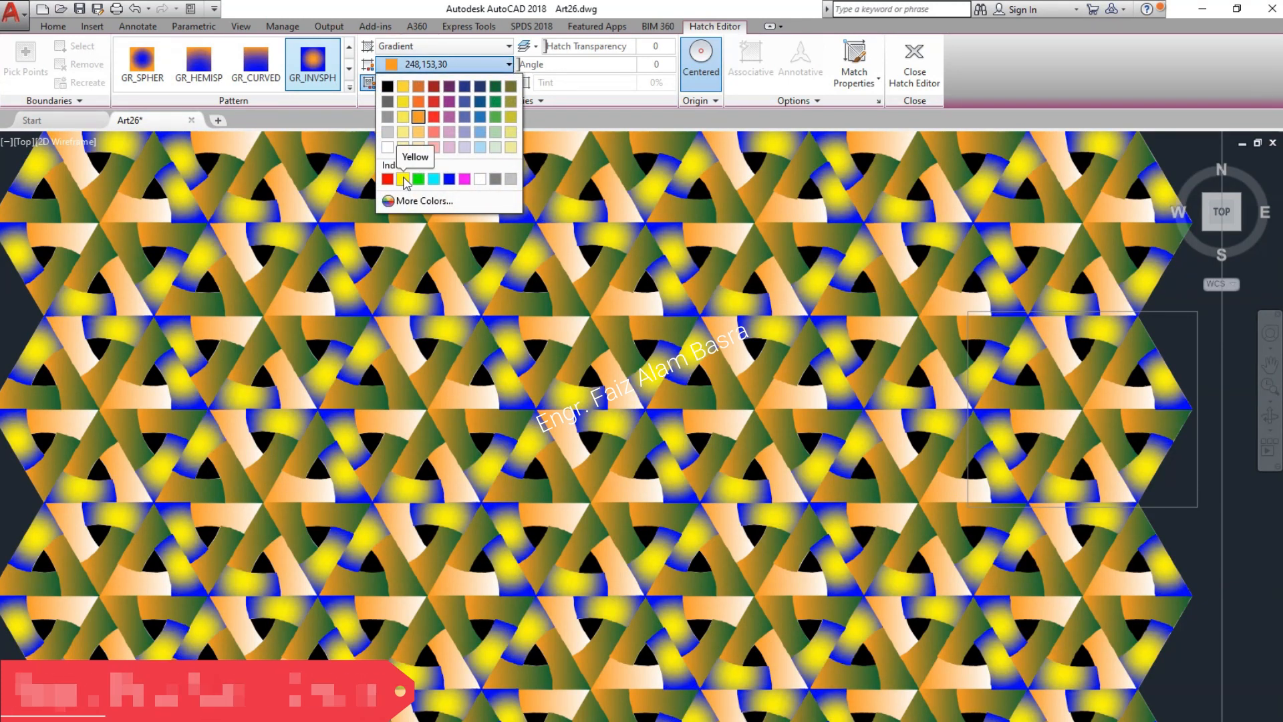
{"action": "left_click", "coordinate": [481, 179]}
{"action": "key", "text": "Escape"}
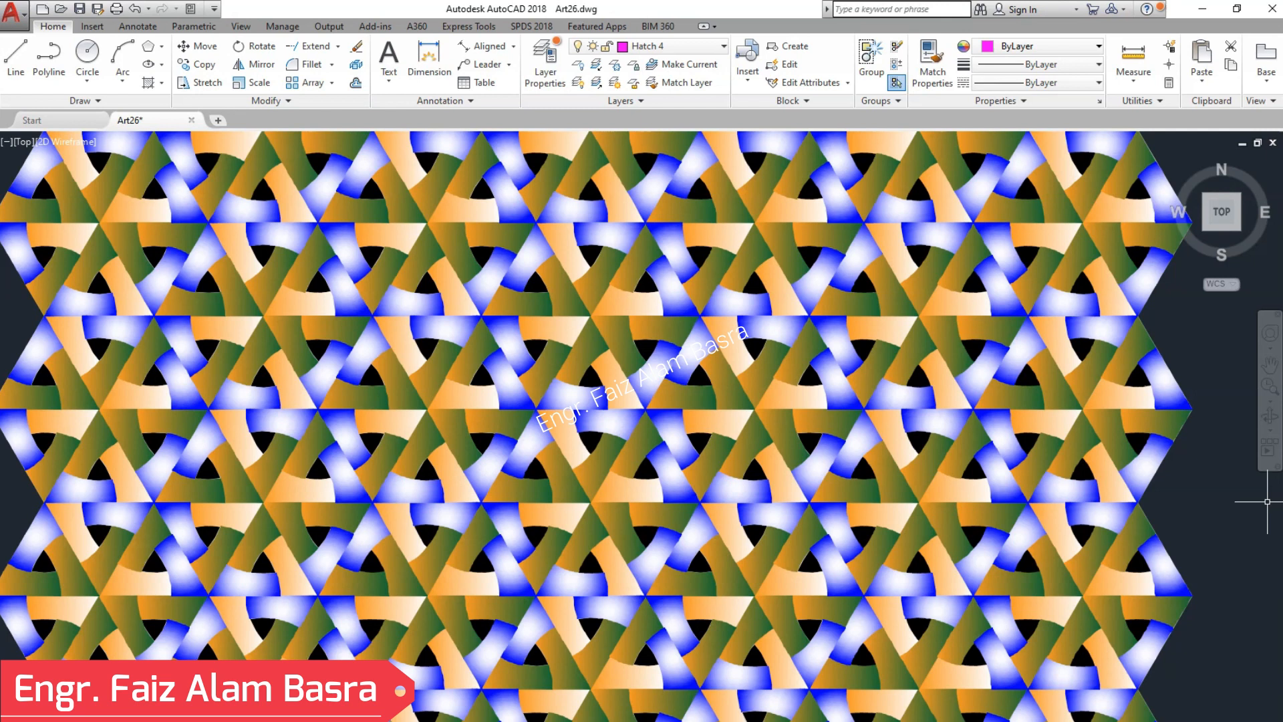
Step: Copy the pattern with the white-blue bands straight up, above the original
{"action": "scroll", "coordinate": [865, 461], "scroll_direction": "down", "scroll_amount": 5}
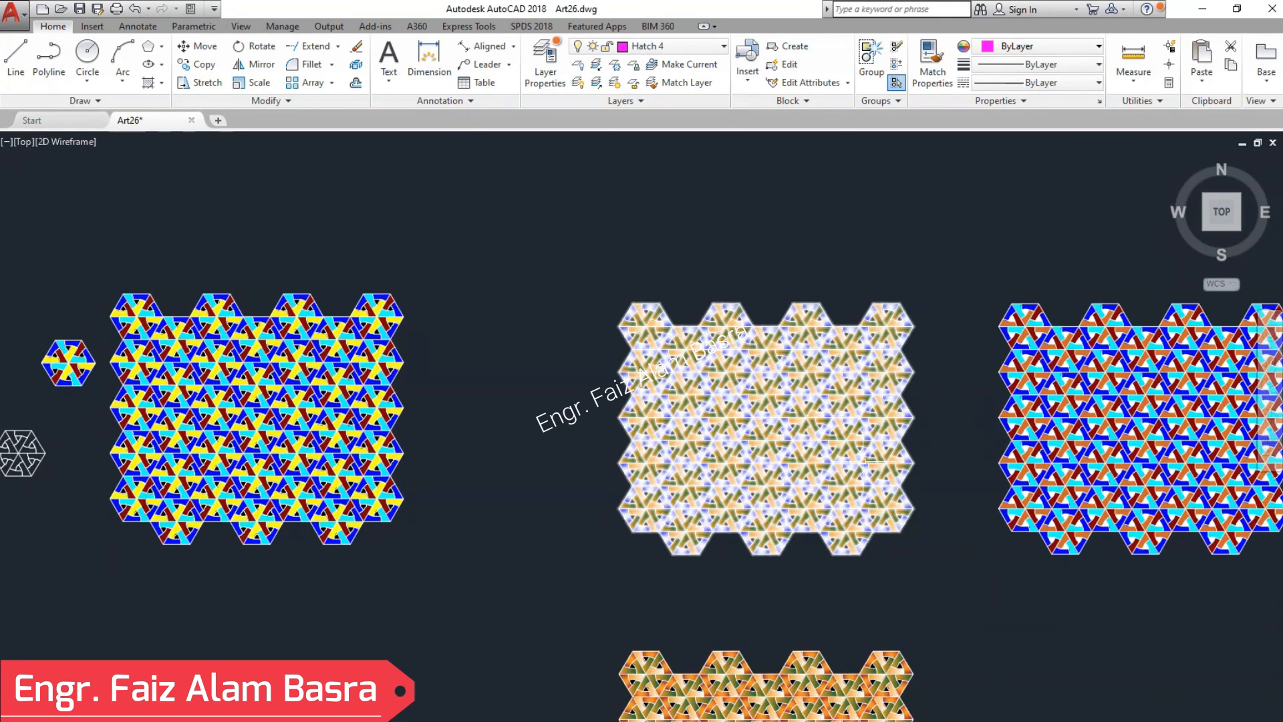
{"action": "left_click", "coordinate": [959, 615]}
{"action": "left_click", "coordinate": [555, 314]}
{"action": "key", "text": "Return"}
{"action": "left_click", "coordinate": [538, 595]}
{"action": "left_click", "coordinate": [521, 282]}
{"action": "right_click", "coordinate": [521, 283]}
{"action": "left_click", "coordinate": [548, 294]}
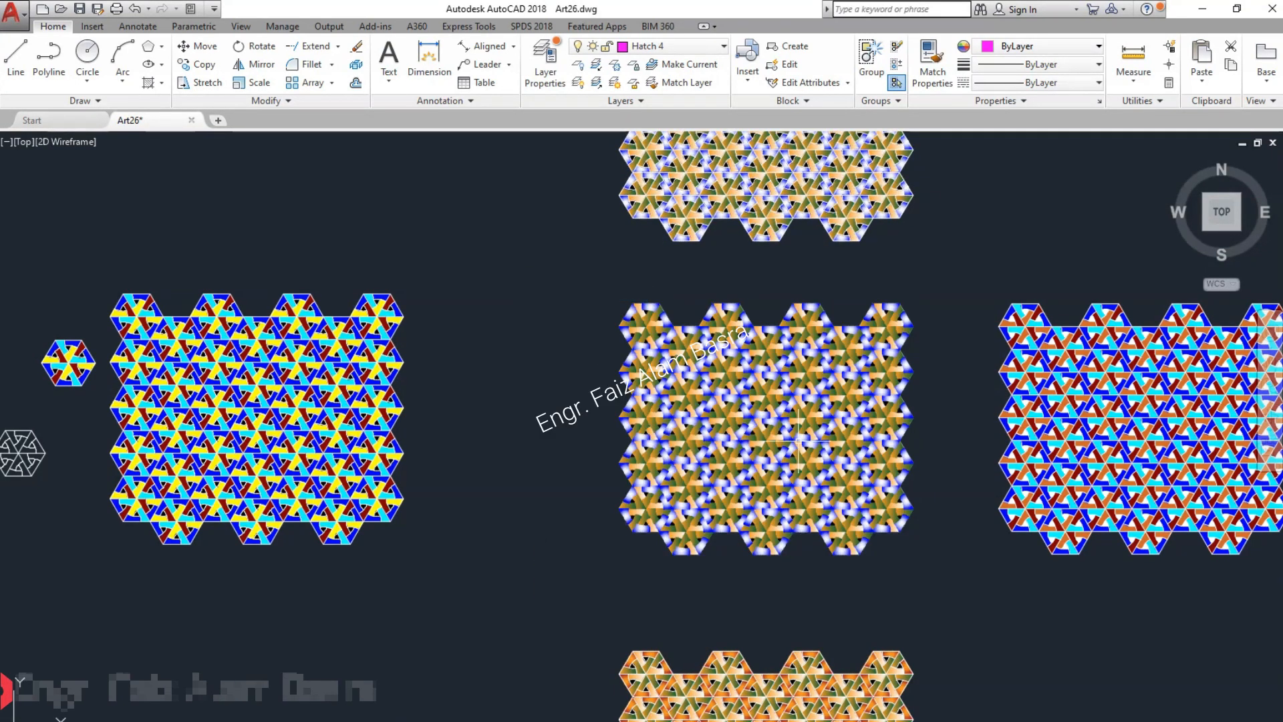
Step: Set the second gradient color of the white-blue bands in the middle pattern to 100,33,101
{"action": "scroll", "coordinate": [768, 469], "scroll_direction": "up", "scroll_amount": 6}
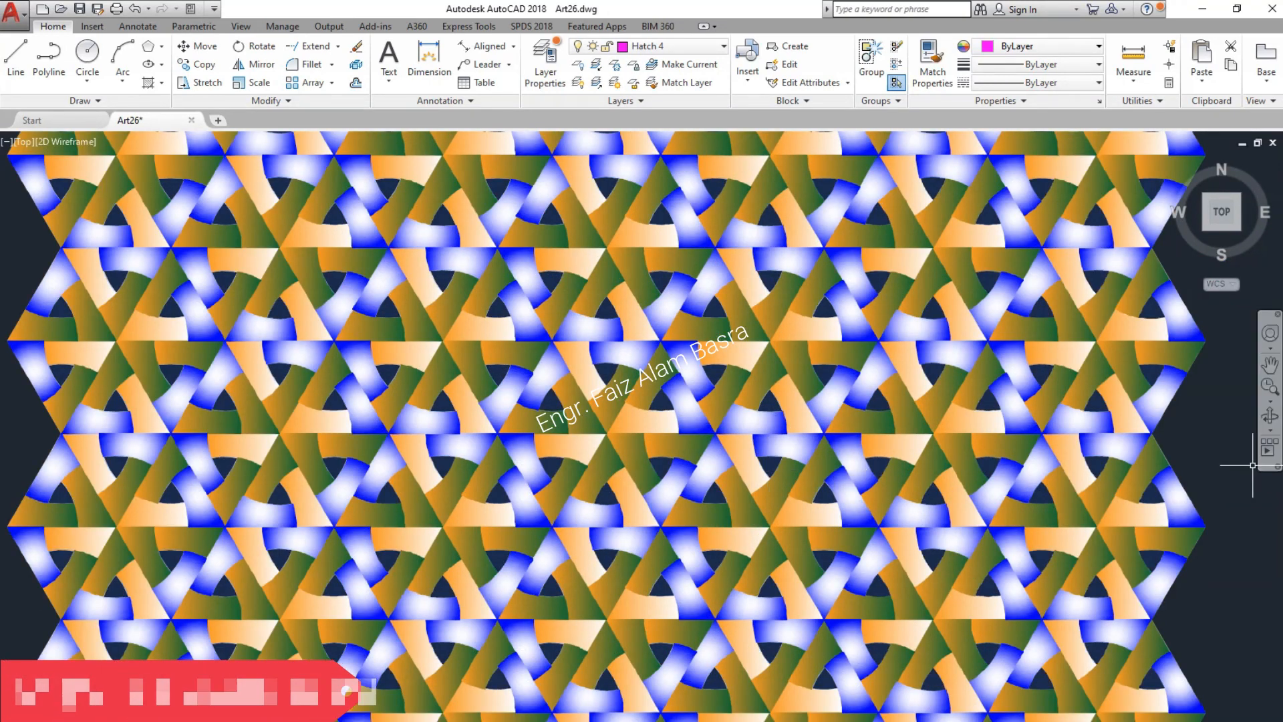
{"action": "left_click", "coordinate": [1184, 397]}
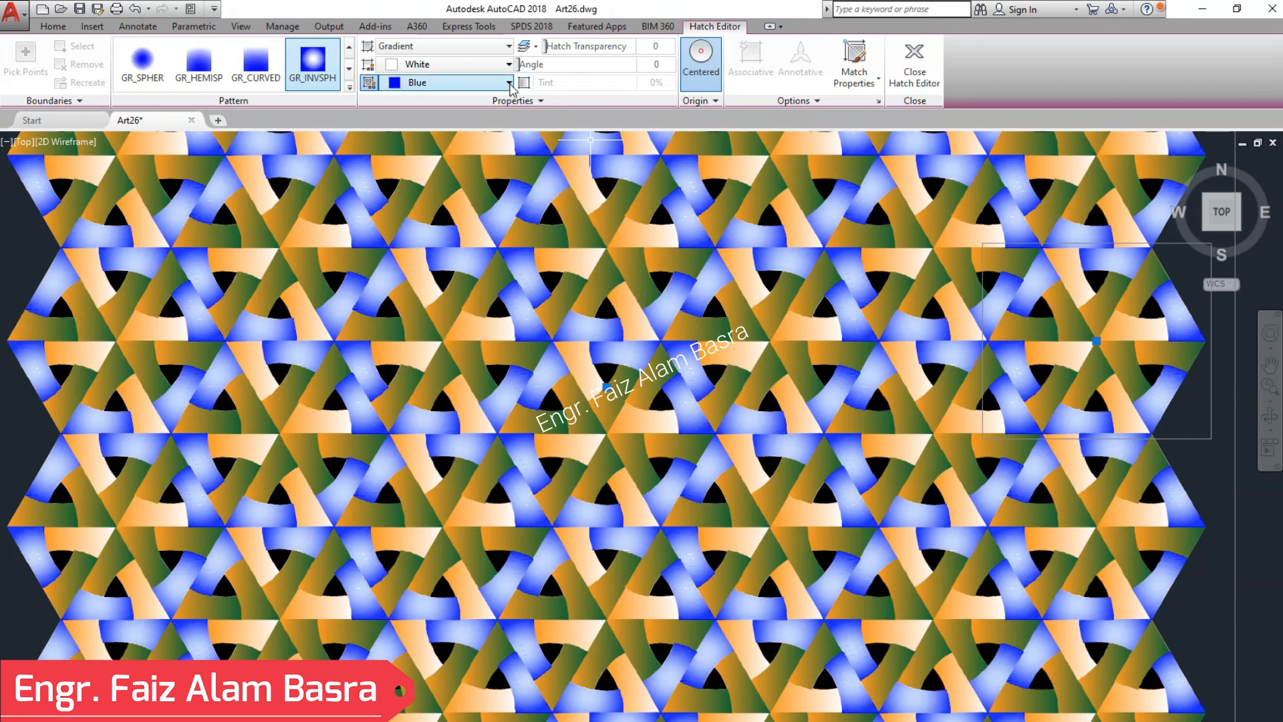
{"action": "left_click", "coordinate": [509, 83]}
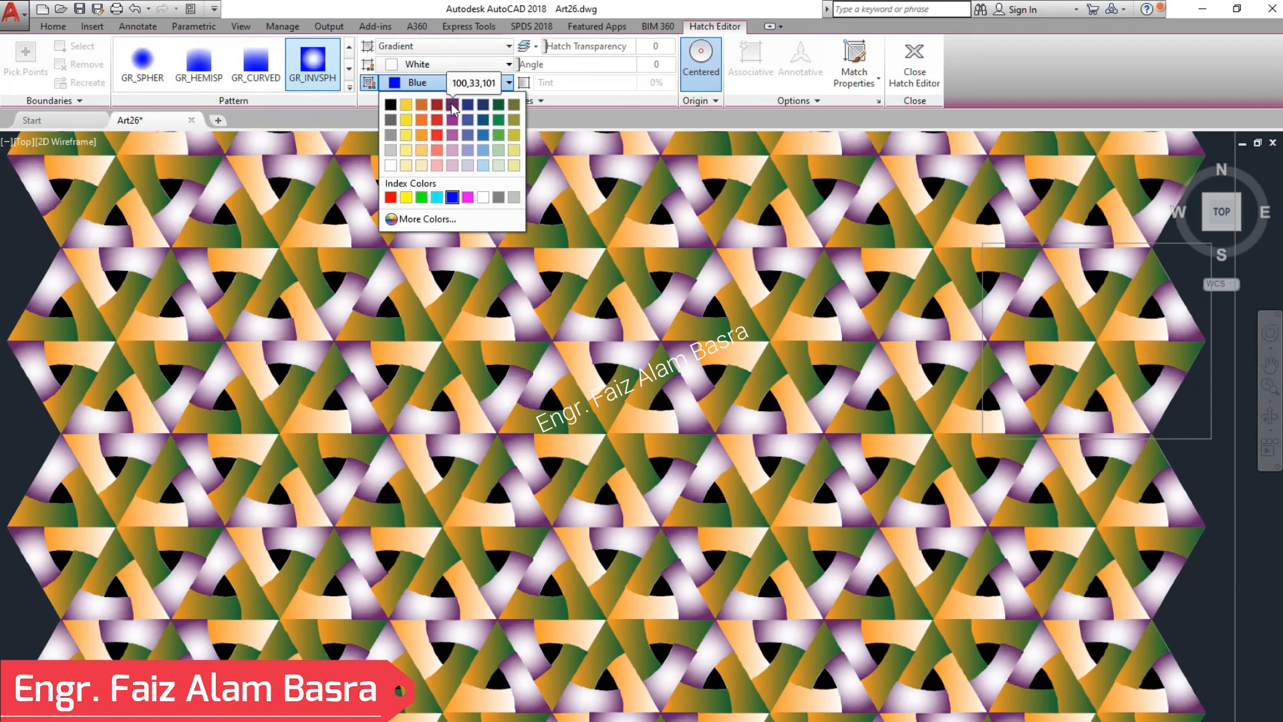
{"action": "left_click", "coordinate": [452, 106]}
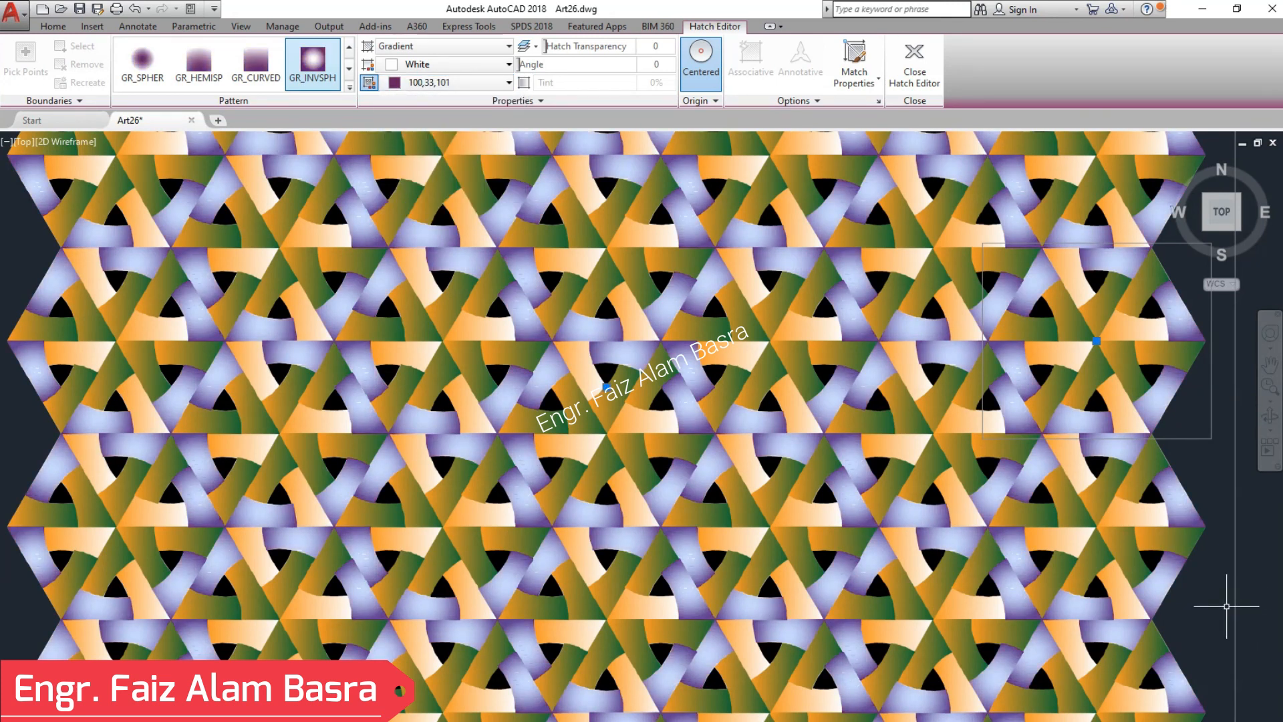
{"action": "key", "text": "Escape"}
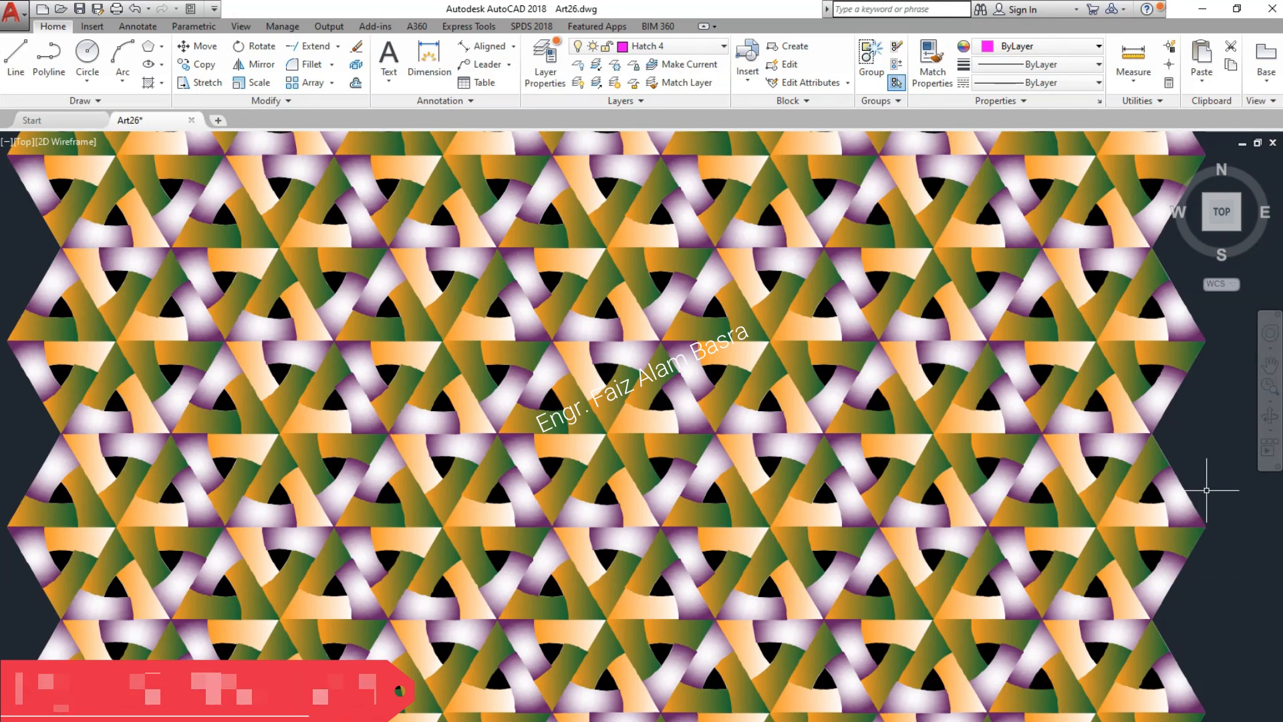
Step: Set the second gradient color of one orange-green band group to 0,0,0
{"action": "left_click", "coordinate": [1187, 532]}
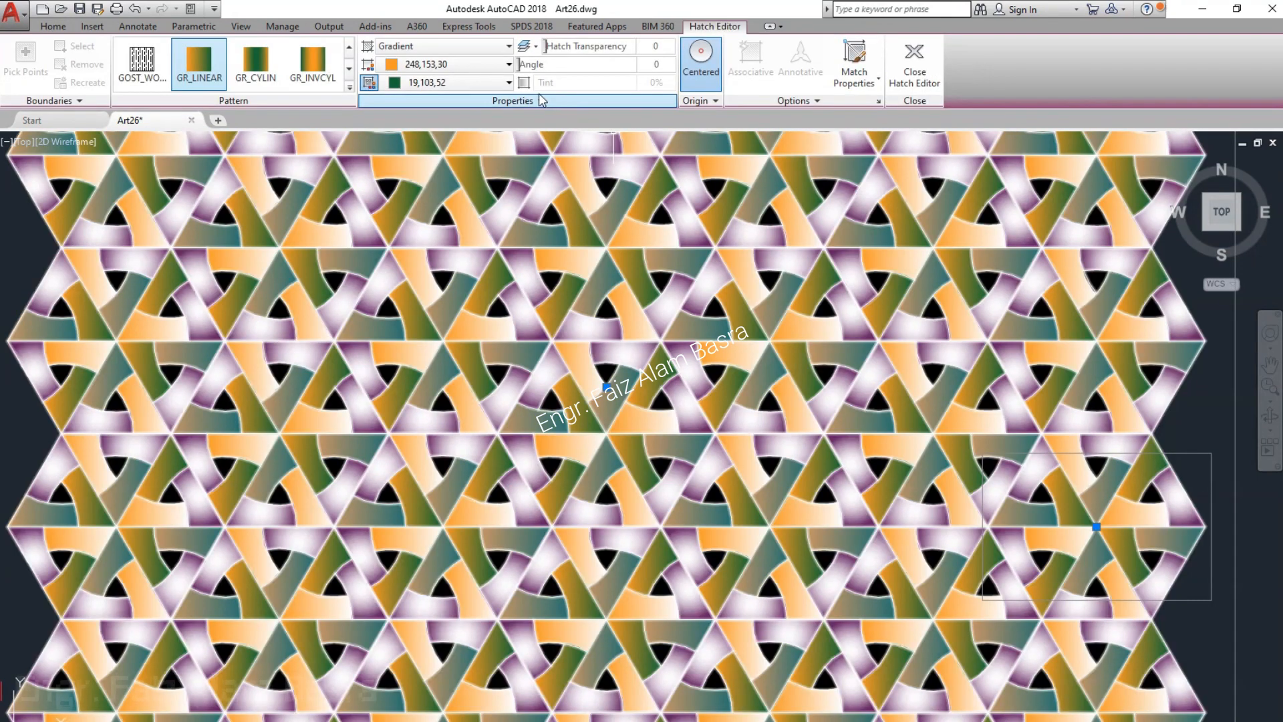
{"action": "left_click", "coordinate": [504, 82]}
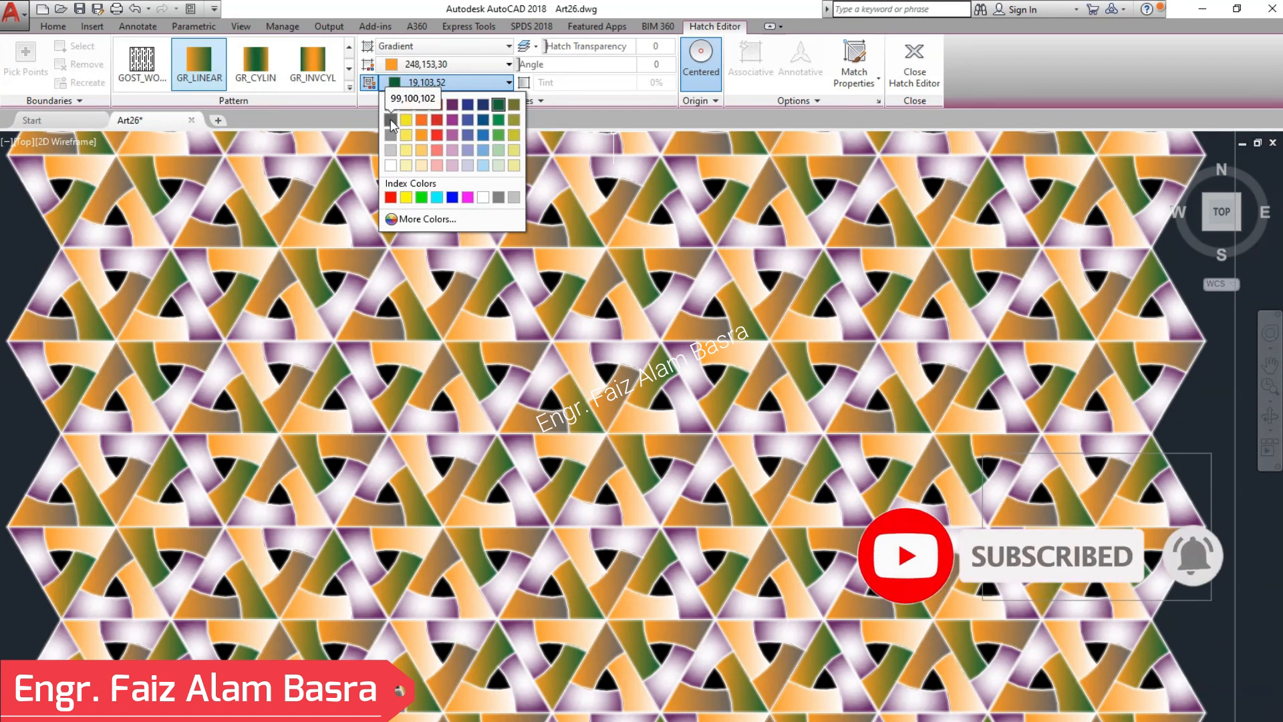
{"action": "left_click", "coordinate": [391, 105]}
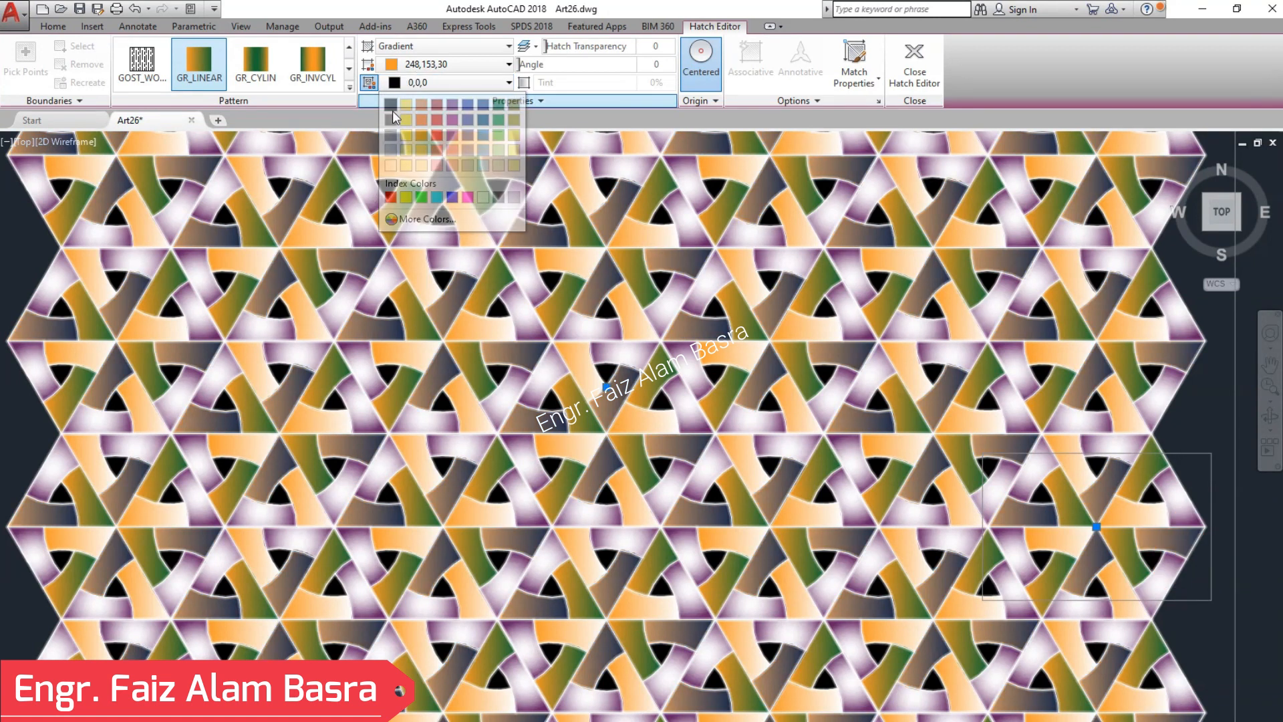
{"action": "key", "text": "Return"}
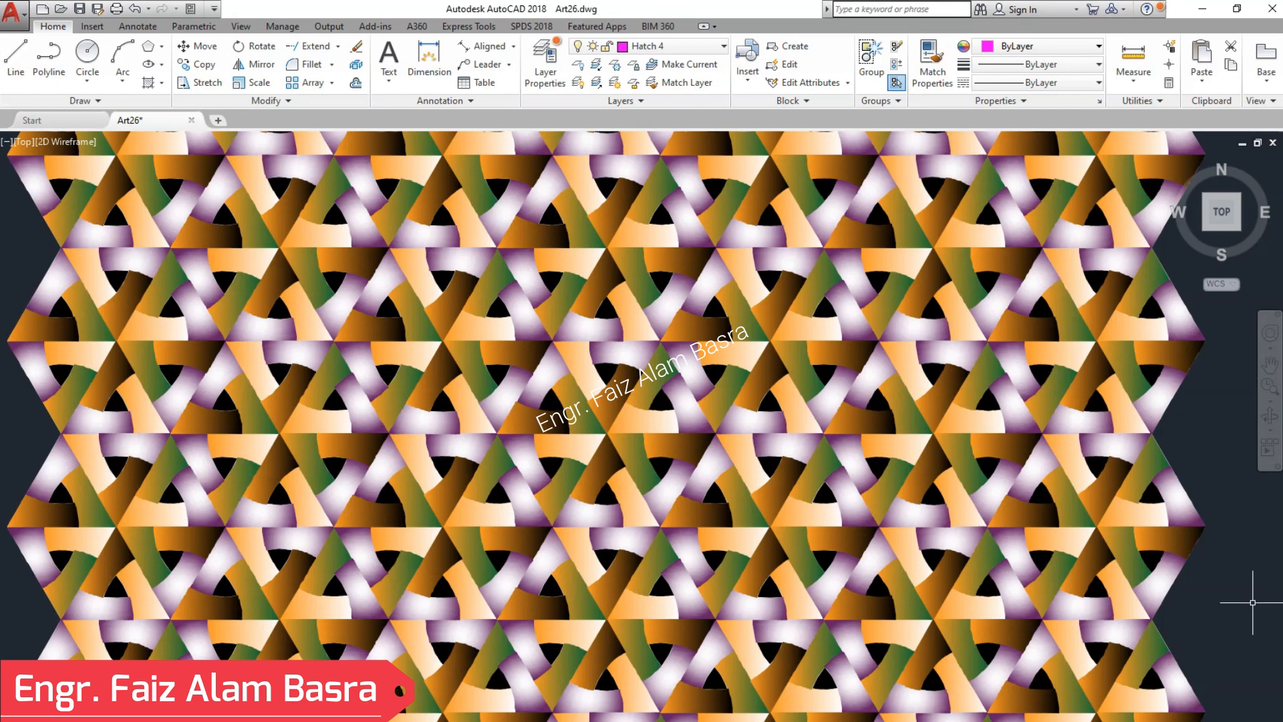
{"action": "left_click", "coordinate": [934, 61]}
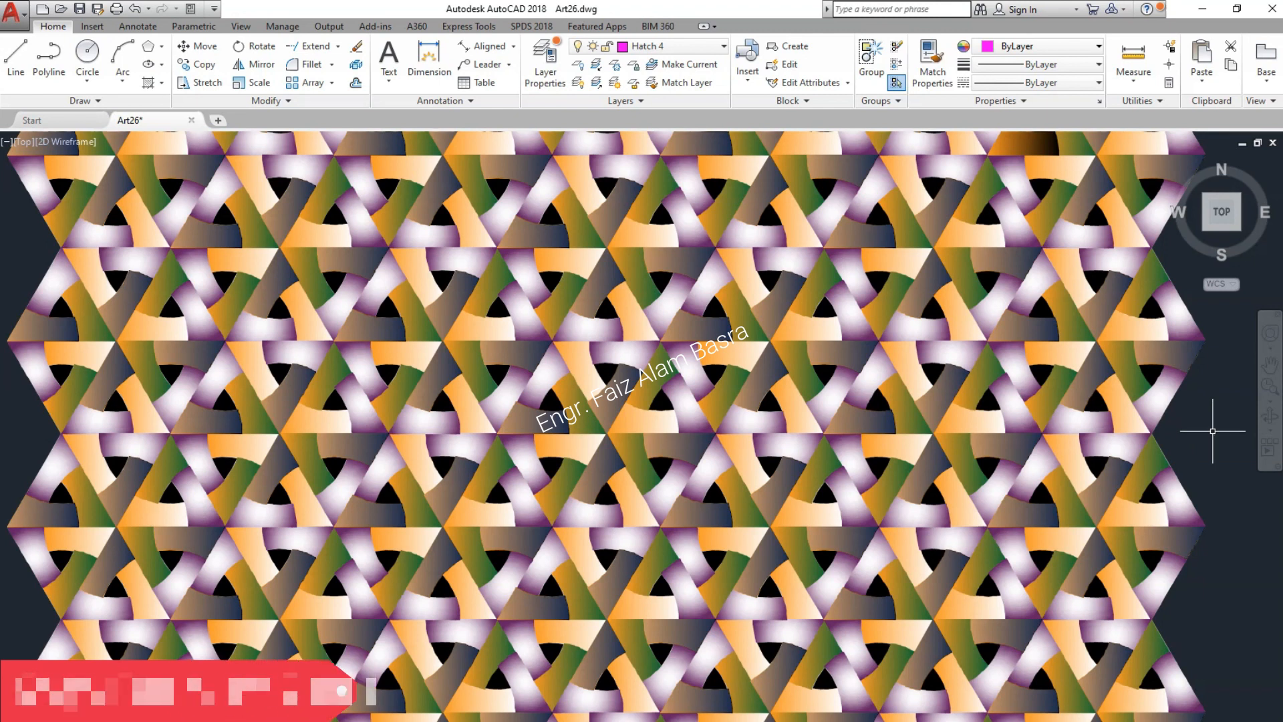
Step: Set the second gradient color of the orange-black band group to dark olive
{"action": "left_click", "coordinate": [1168, 355]}
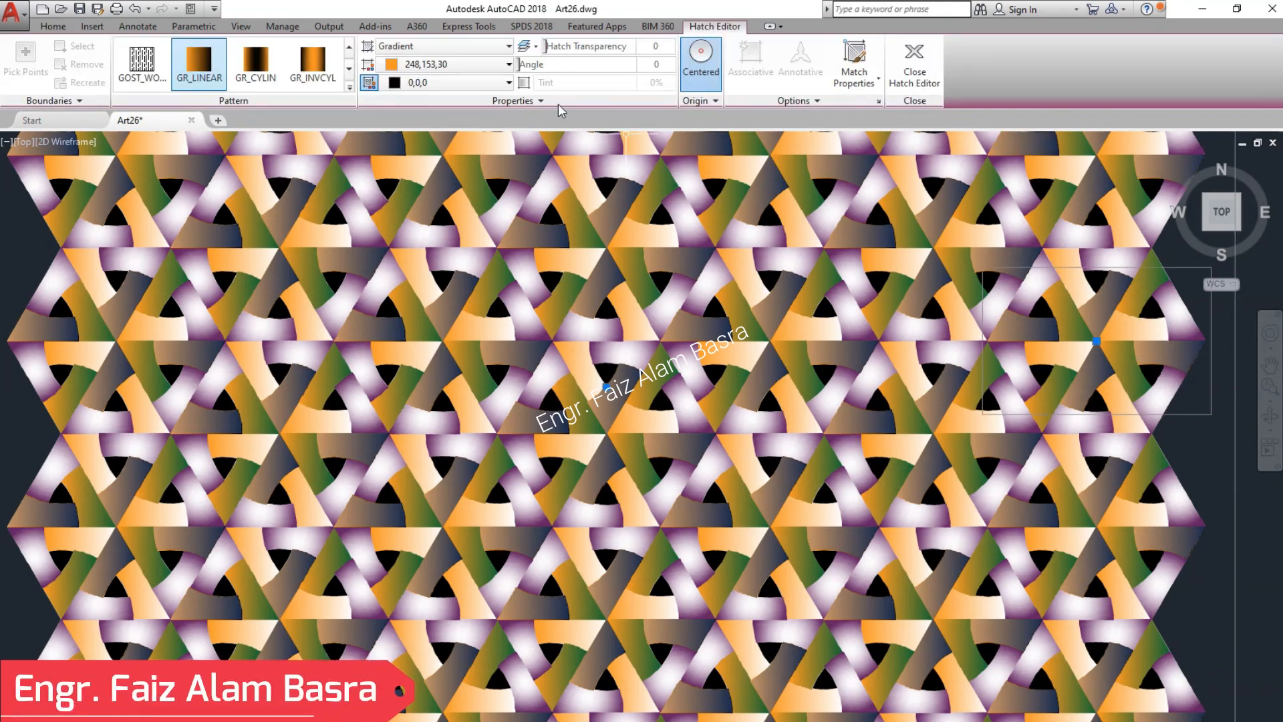
{"action": "left_click", "coordinate": [454, 82]}
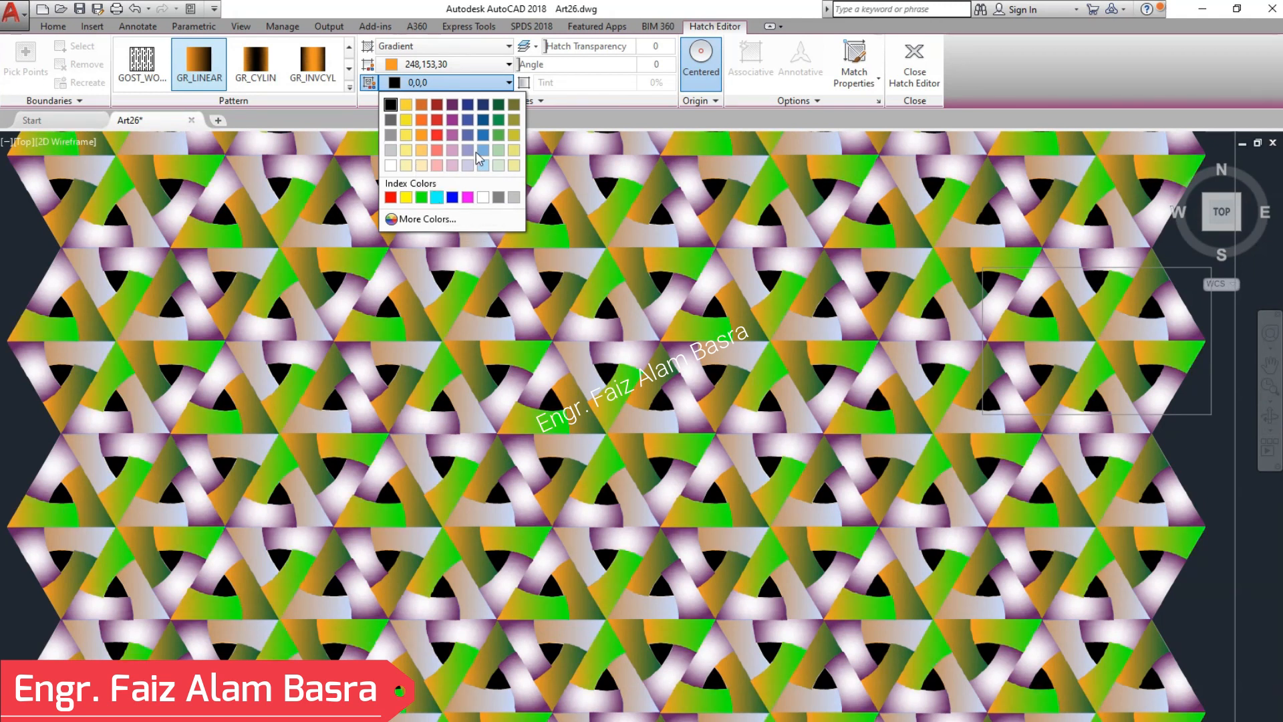
{"action": "left_click", "coordinate": [516, 105]}
{"action": "key", "text": "Escape"}
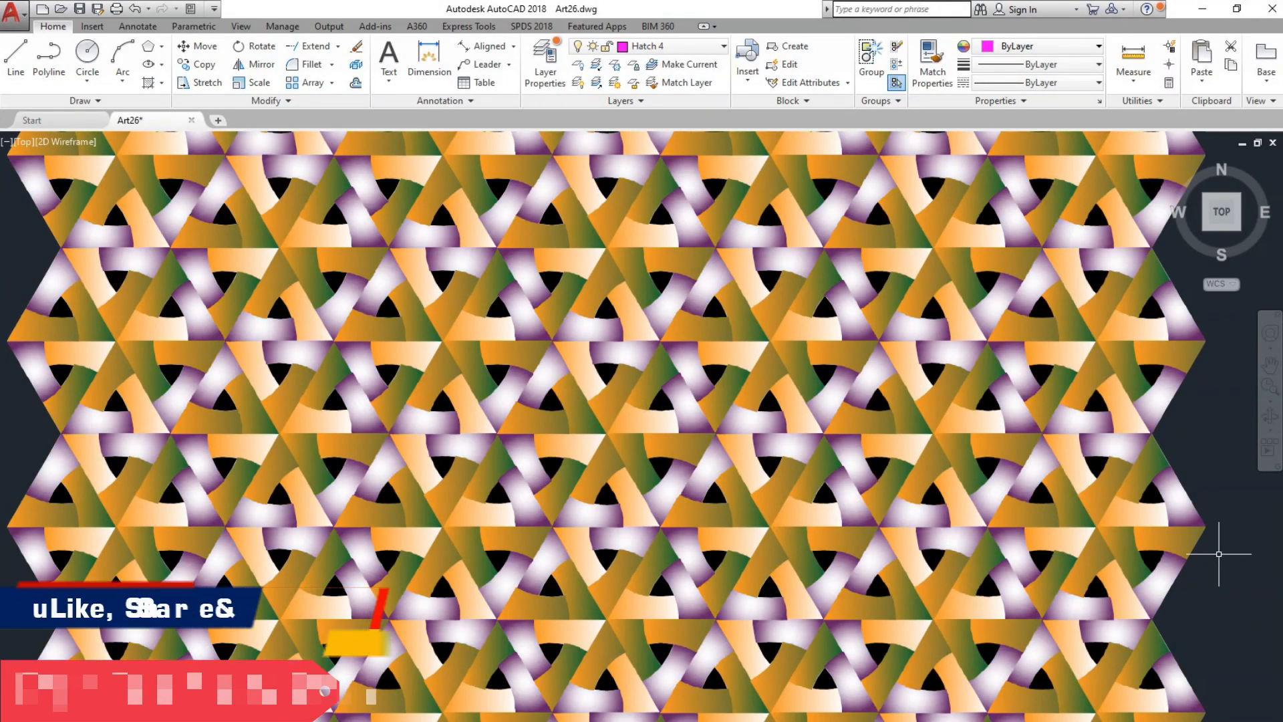
Step: Change the white-purple gradient bands across the pattern to a solid hatch fill
{"action": "left_click", "coordinate": [1170, 572]}
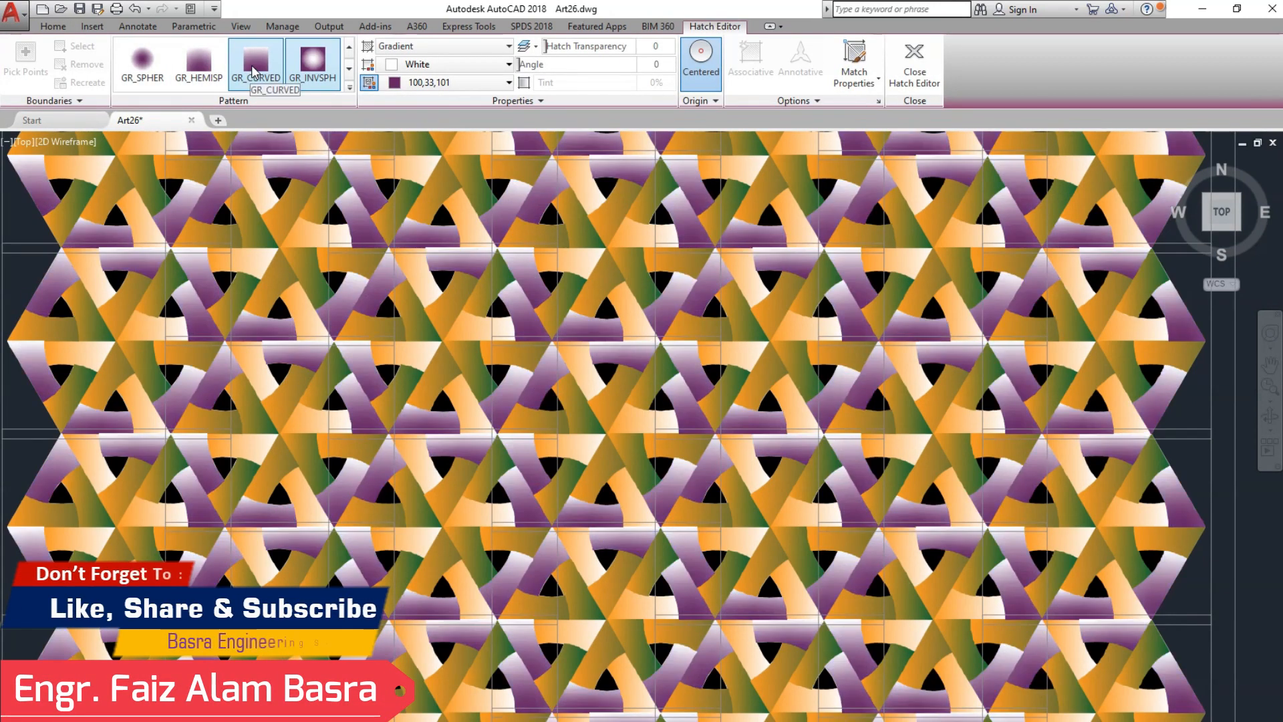
{"action": "scroll", "coordinate": [253, 72], "scroll_direction": "up", "scroll_amount": 1}
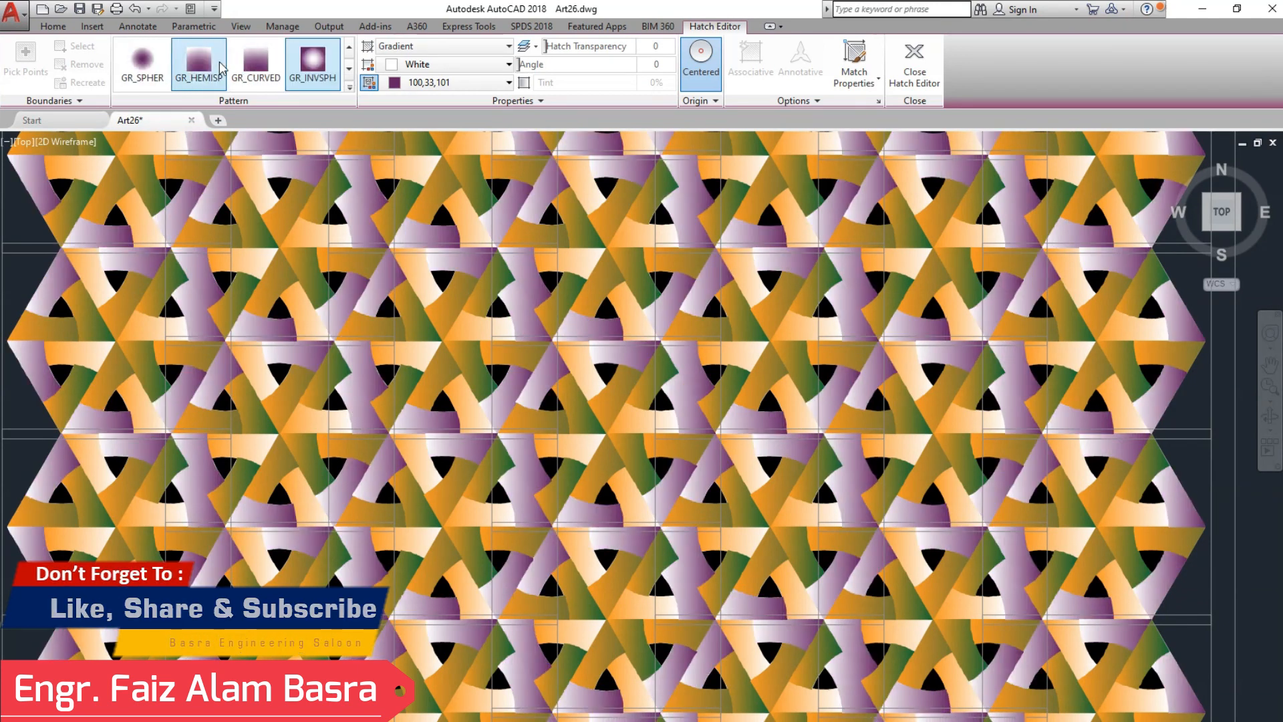
{"action": "scroll", "coordinate": [221, 67], "scroll_direction": "down", "scroll_amount": 1}
{"action": "left_click", "coordinate": [296, 65]}
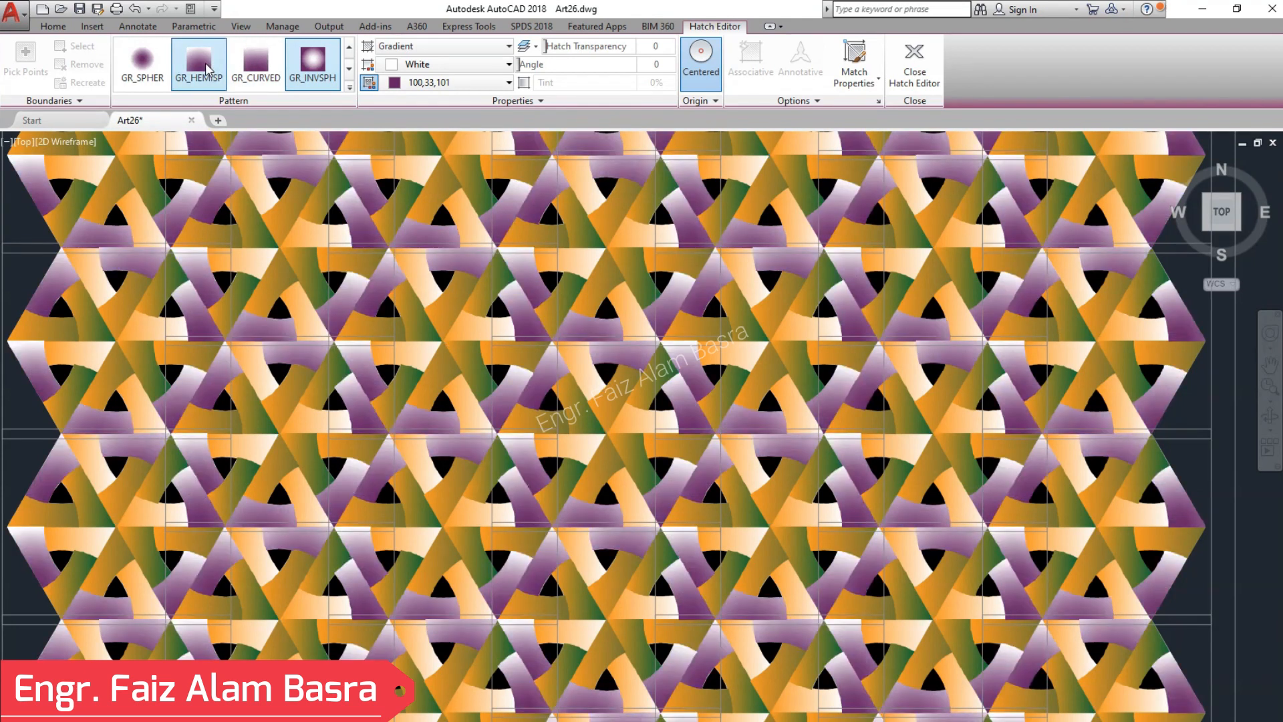
{"action": "left_click", "coordinate": [491, 48]}
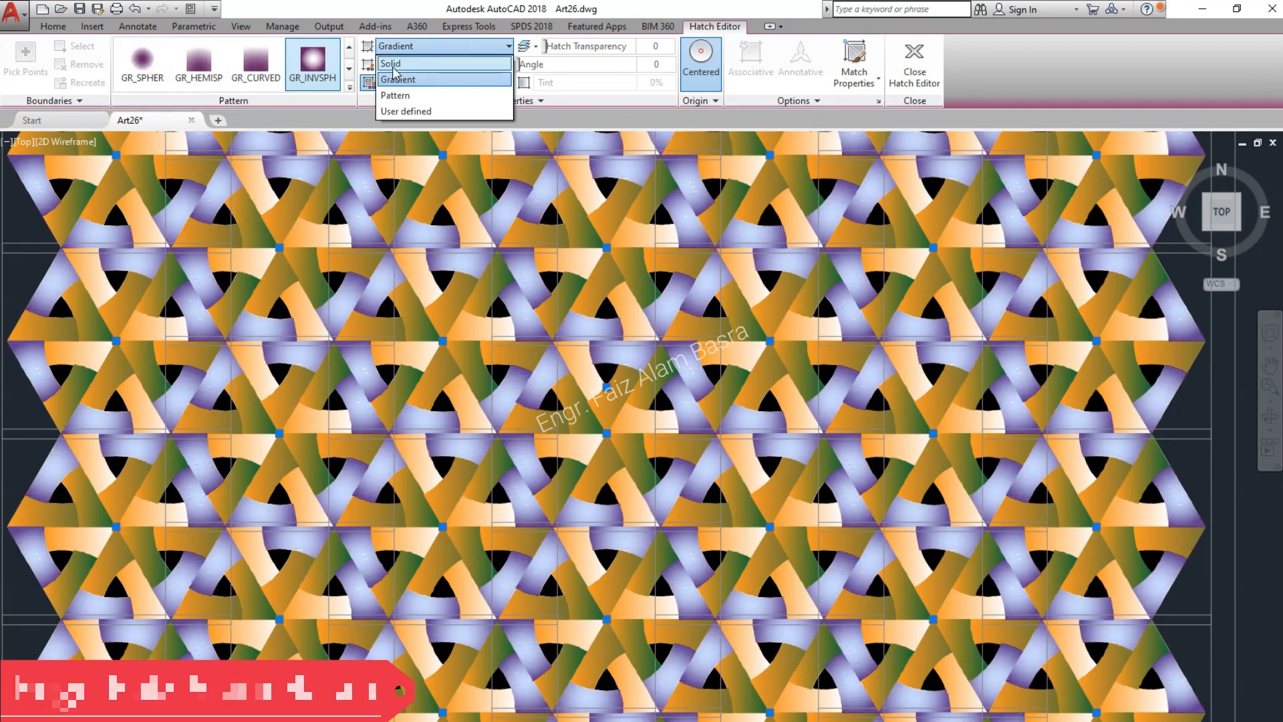
{"action": "left_click", "coordinate": [394, 66]}
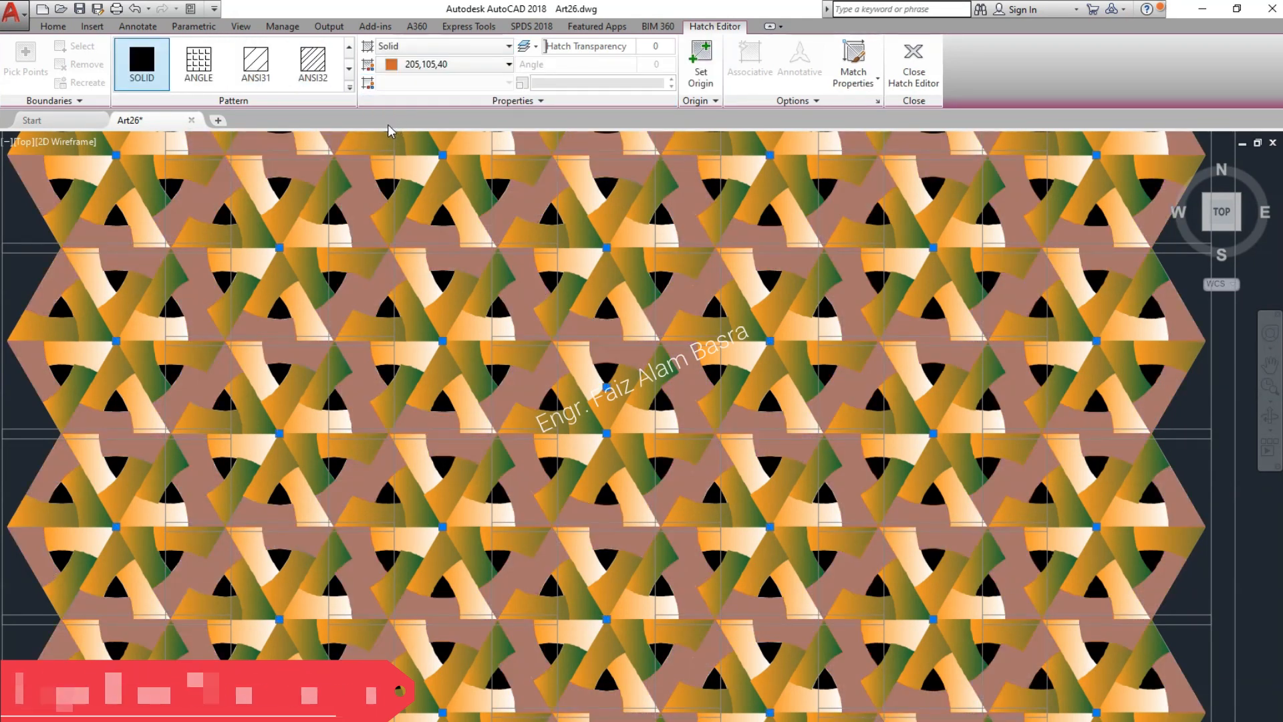
{"action": "key", "text": "Return"}
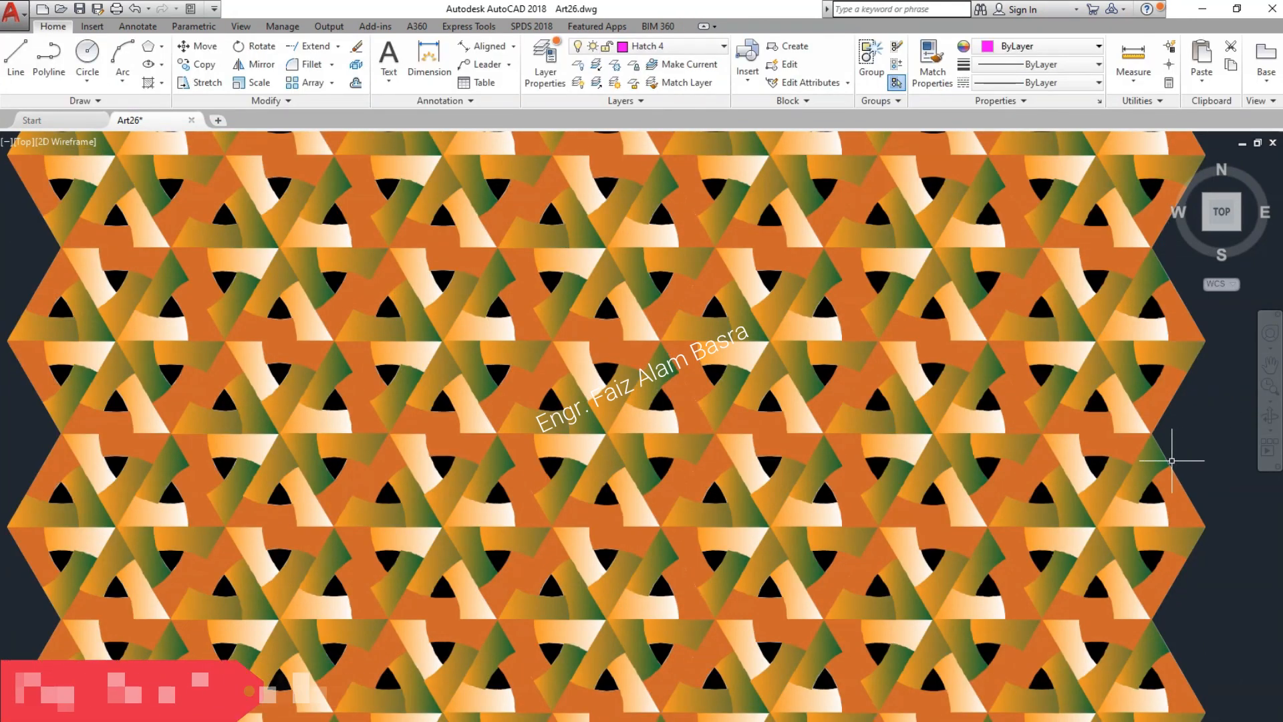
Step: Change the orange-green gradient bands (248,153,30 and 19,103,52) to a solid hatch fill
{"action": "left_click", "coordinate": [1147, 461]}
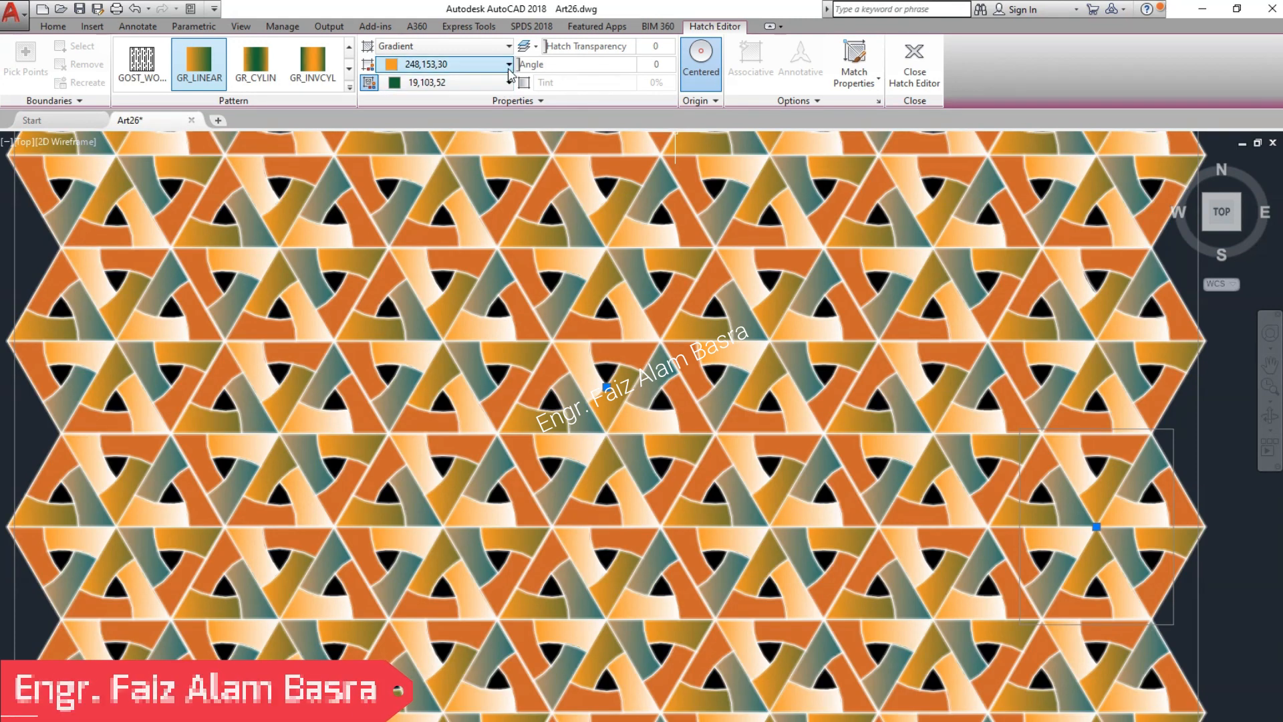
{"action": "left_click", "coordinate": [415, 46]}
{"action": "left_click", "coordinate": [403, 65]}
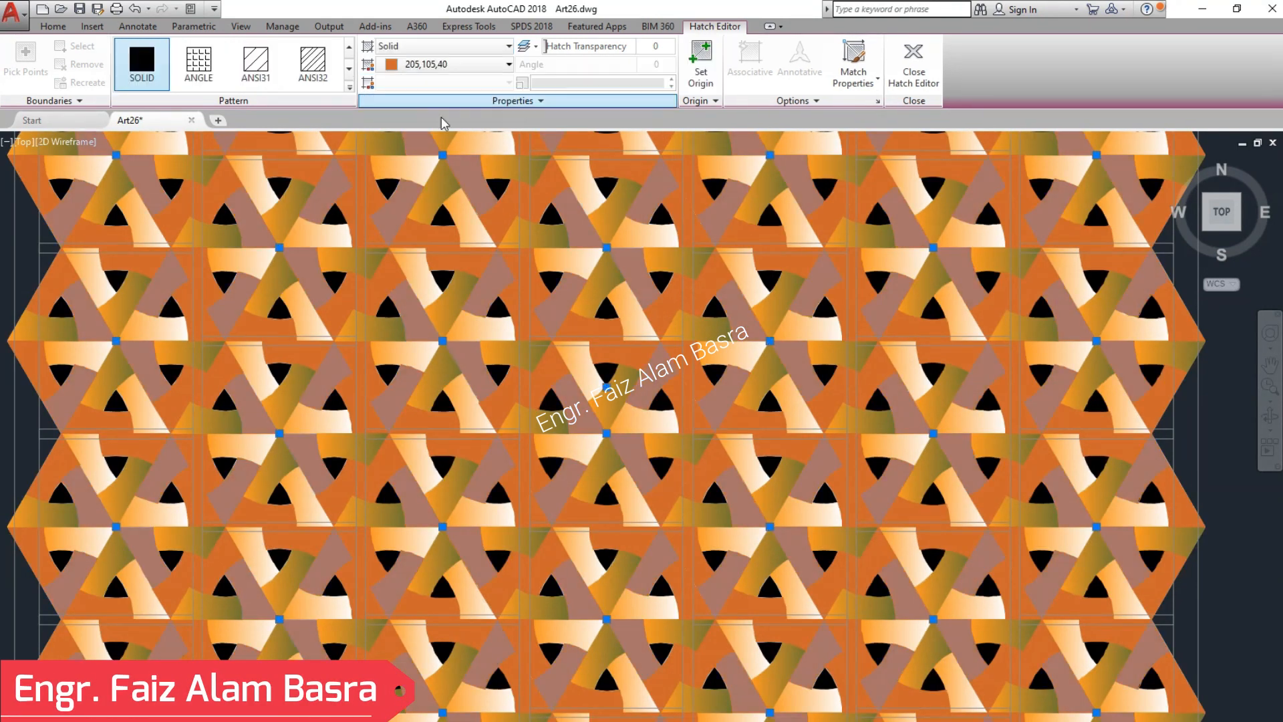
{"action": "key", "text": "Escape"}
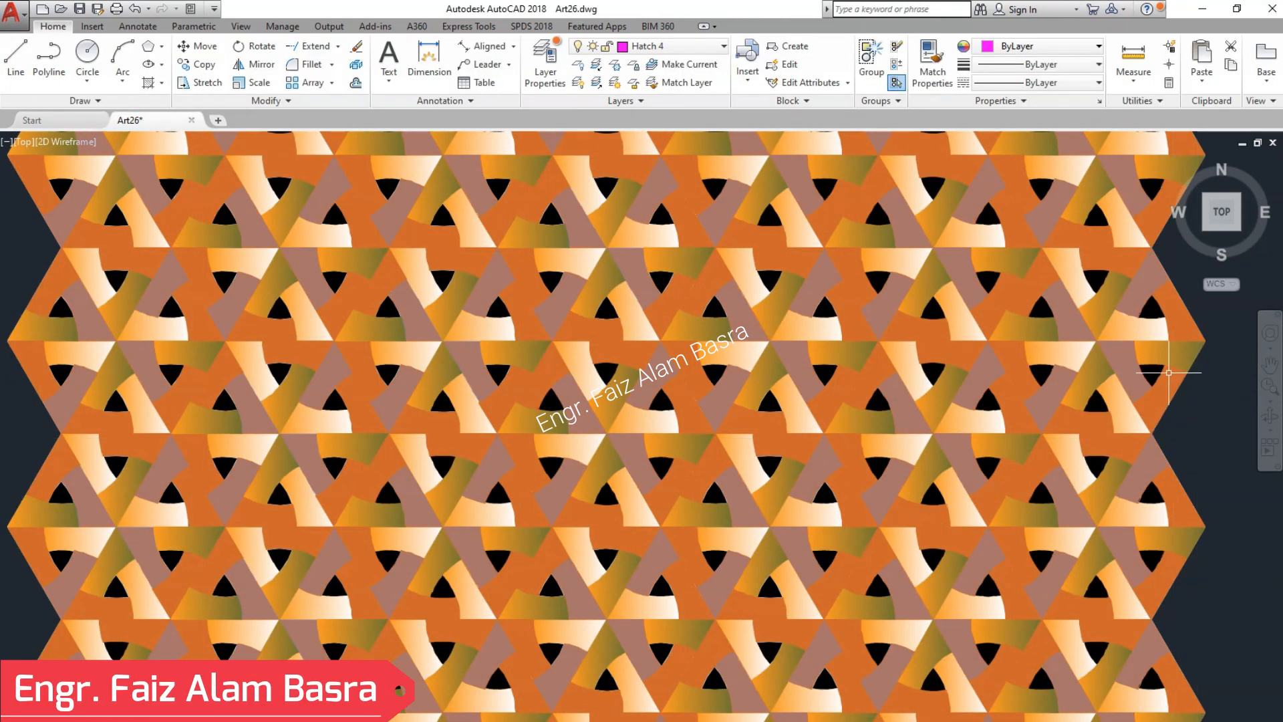
Step: Set the solid fill color of the large zigzag band group, formerly white-purple, to 100,33,101
{"action": "left_click", "coordinate": [711, 142]}
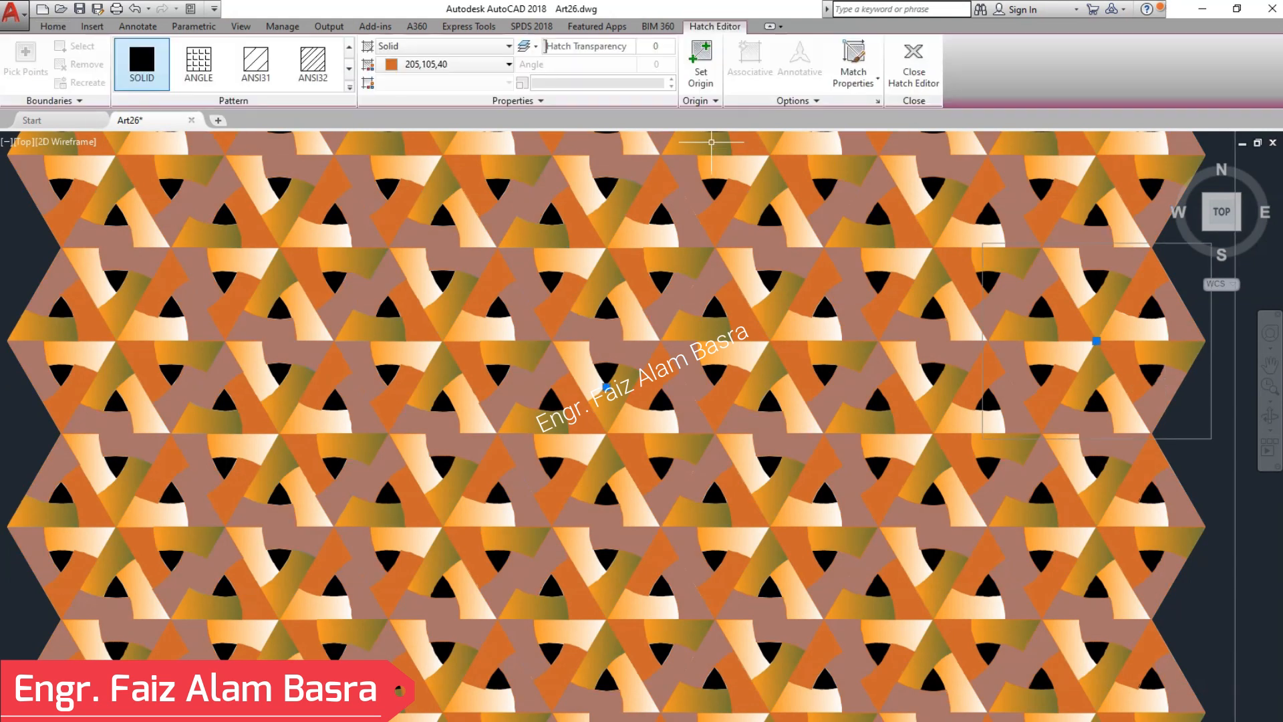
{"action": "left_click", "coordinate": [509, 64]}
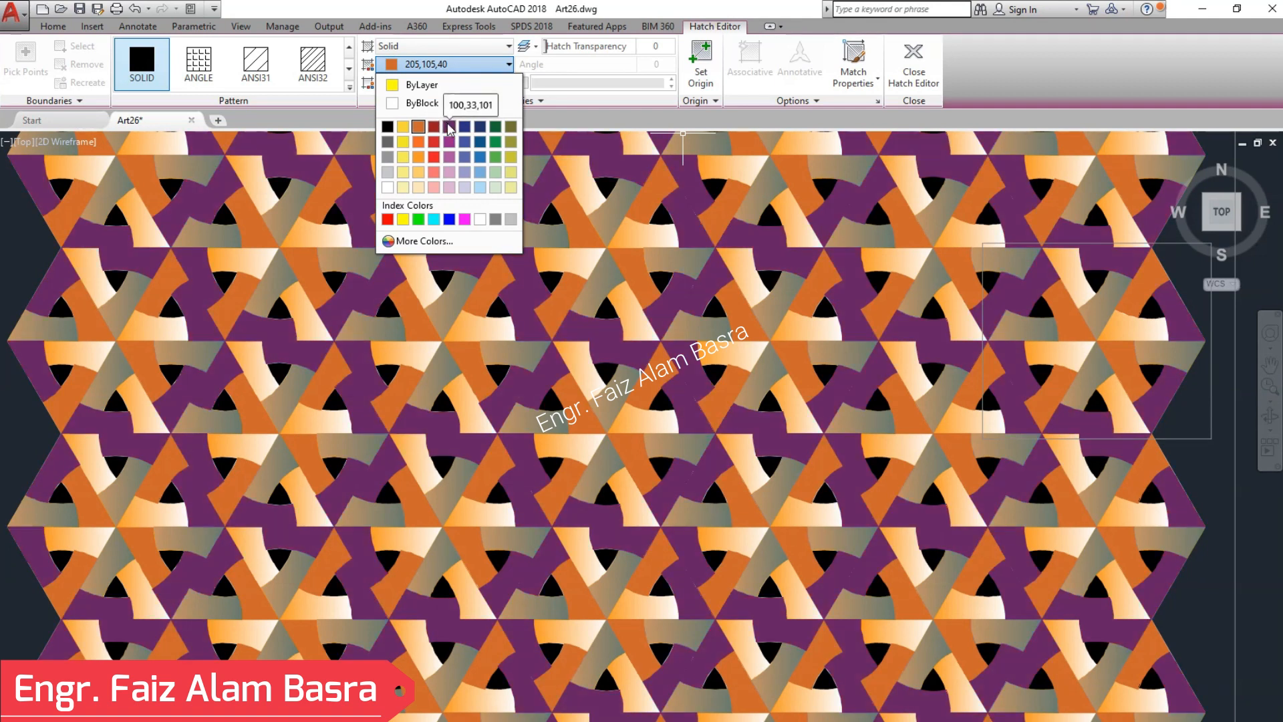
{"action": "left_click", "coordinate": [448, 127]}
{"action": "key", "text": "Return"}
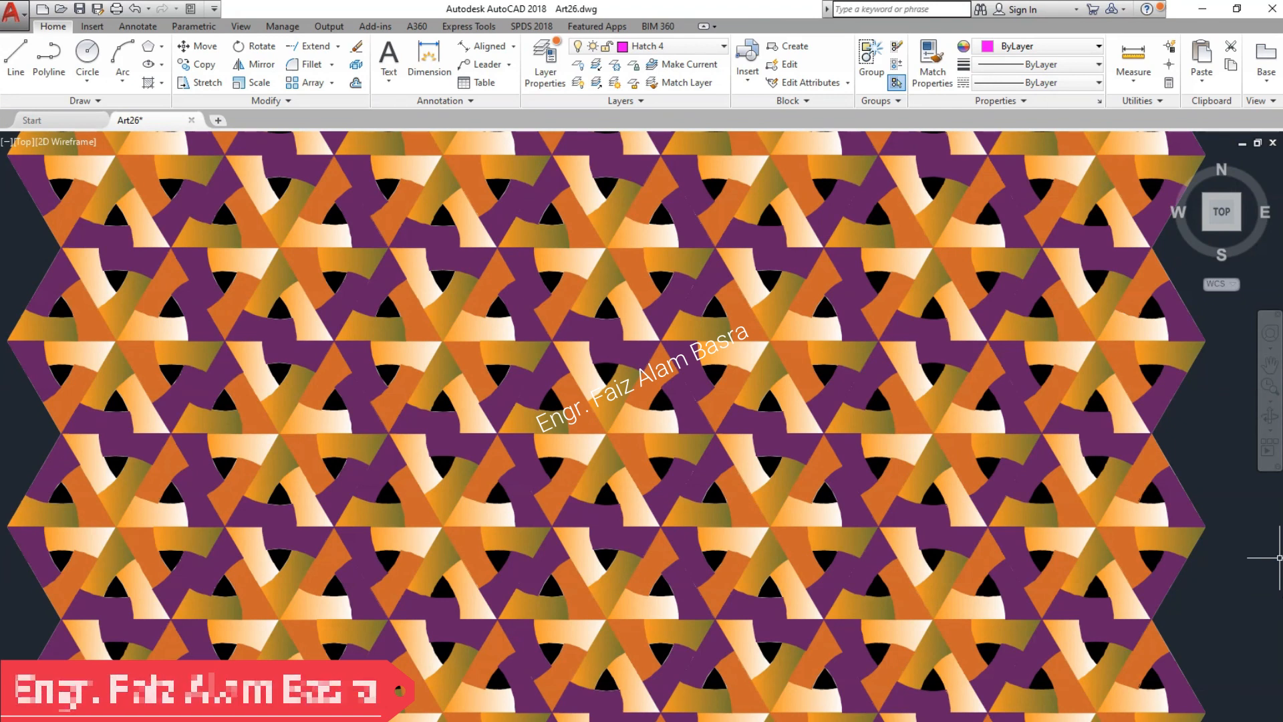
Step: Set the fill color of the remaining solid orange bands to index color Blue
{"action": "left_click", "coordinate": [1017, 341]}
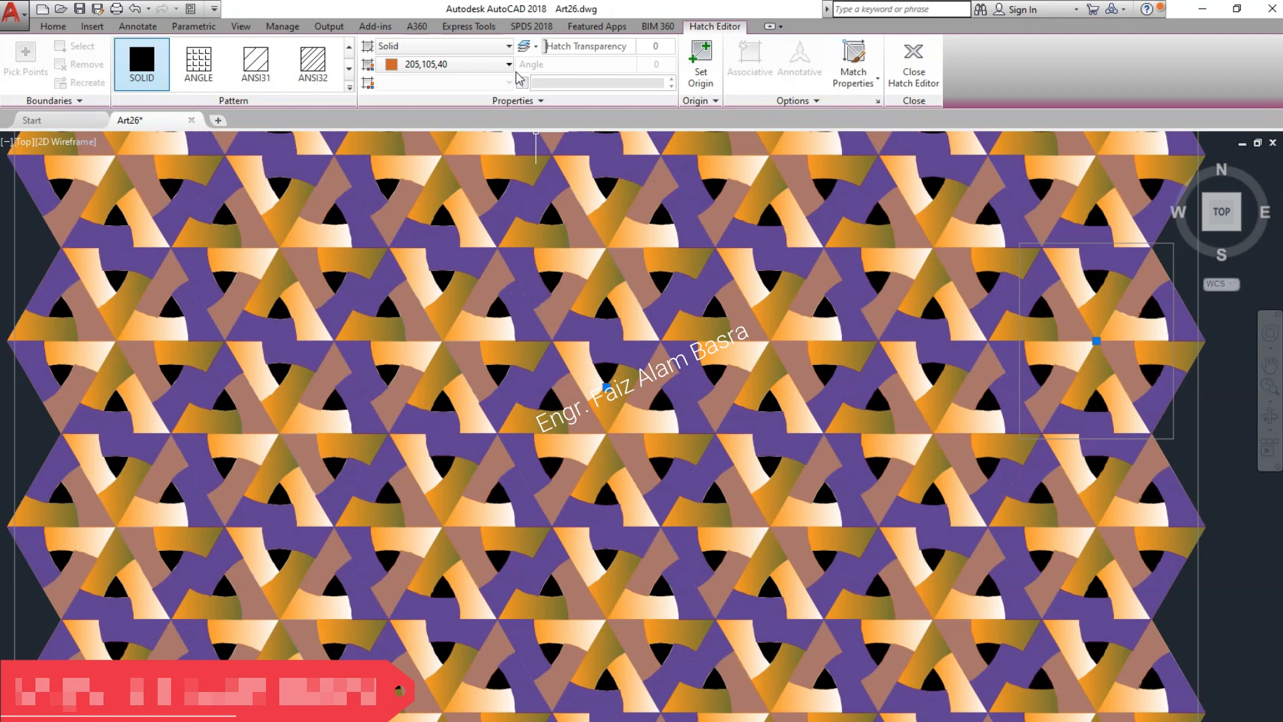
{"action": "left_click", "coordinate": [471, 64]}
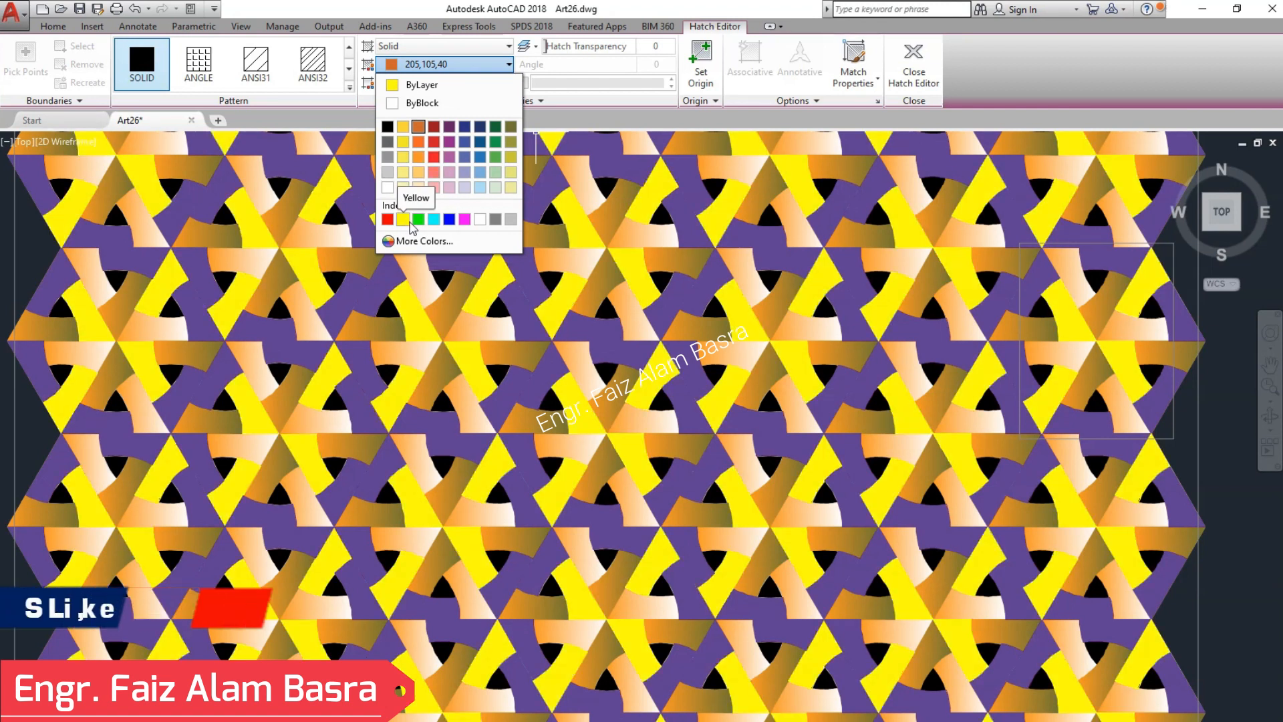
{"action": "left_click", "coordinate": [452, 220]}
{"action": "key", "text": "Return"}
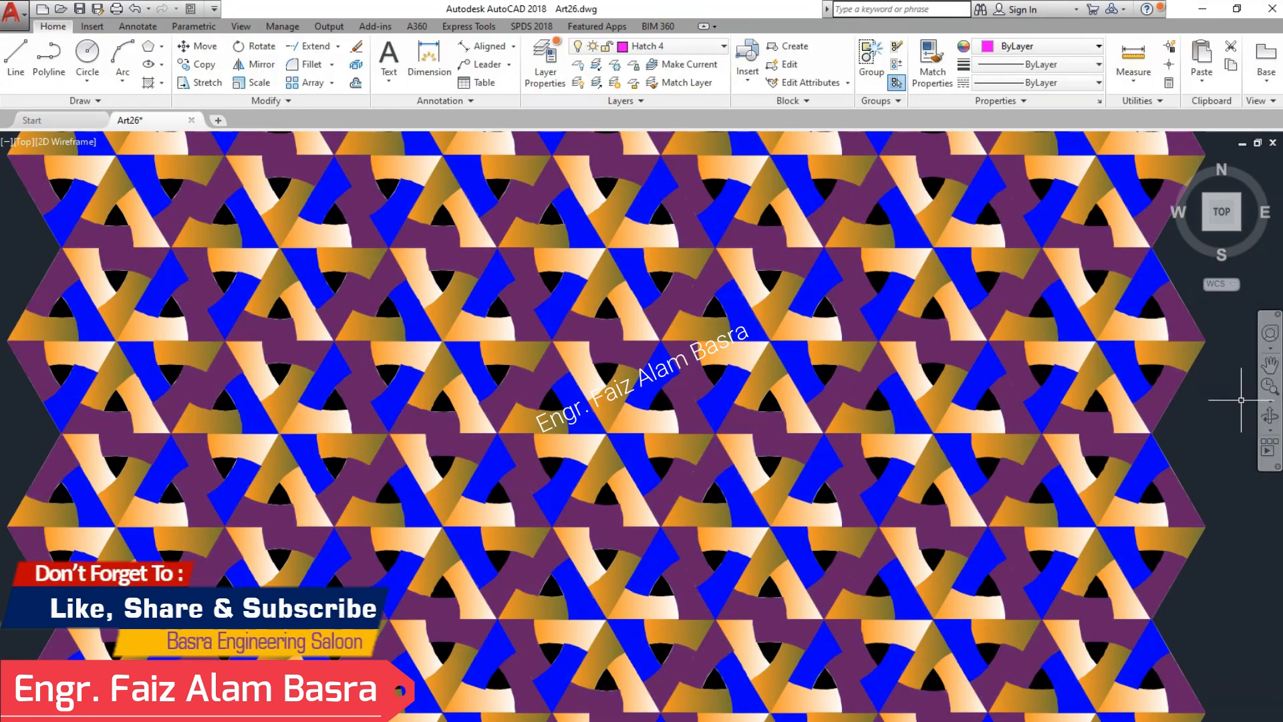
Step: Change the orange-white gradient bands to a solid fill and color them index Red
{"action": "left_click", "coordinate": [1144, 326]}
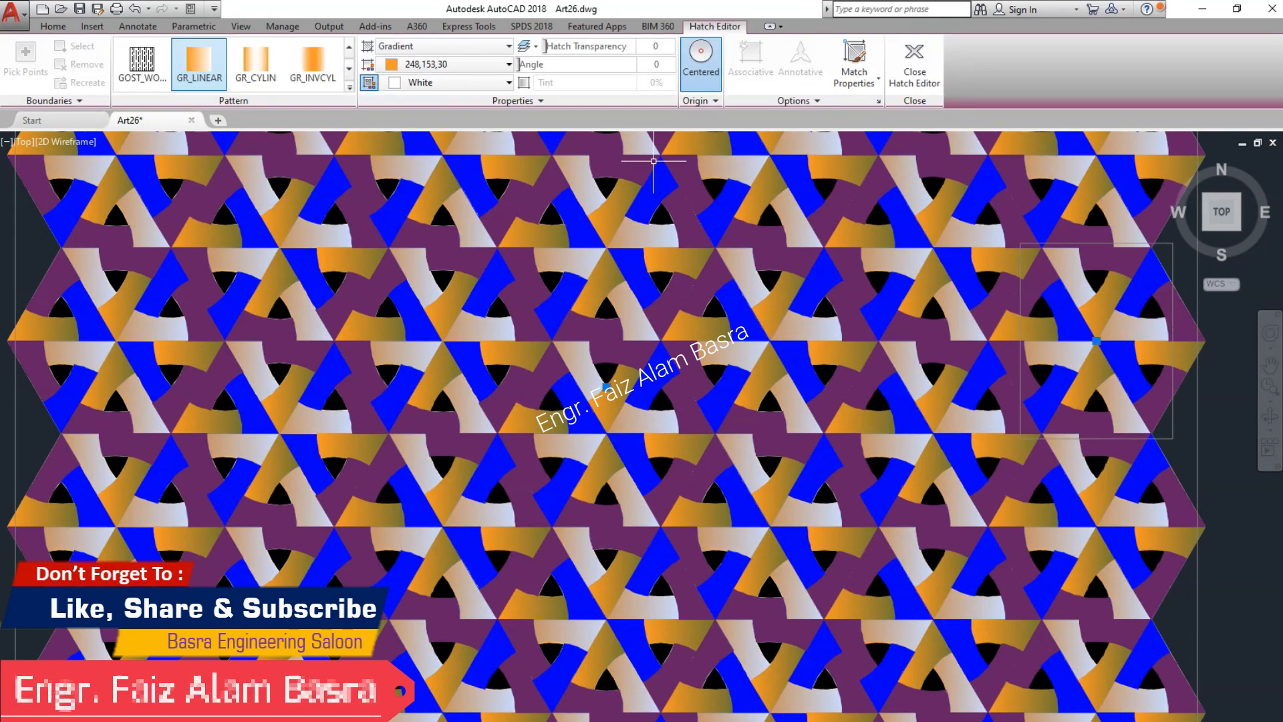
{"action": "left_click", "coordinate": [492, 47]}
{"action": "left_click", "coordinate": [413, 63]}
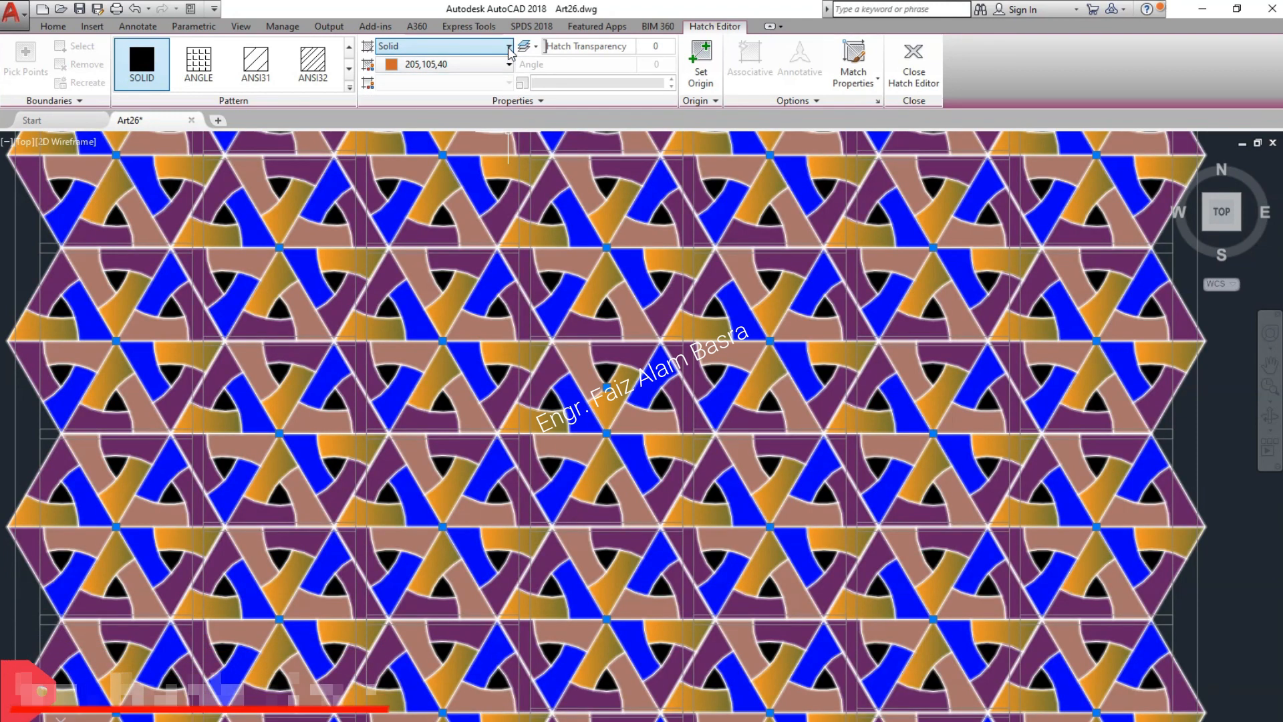
{"action": "left_click", "coordinate": [509, 45]}
{"action": "left_click", "coordinate": [510, 58]}
{"action": "left_click", "coordinate": [509, 63]}
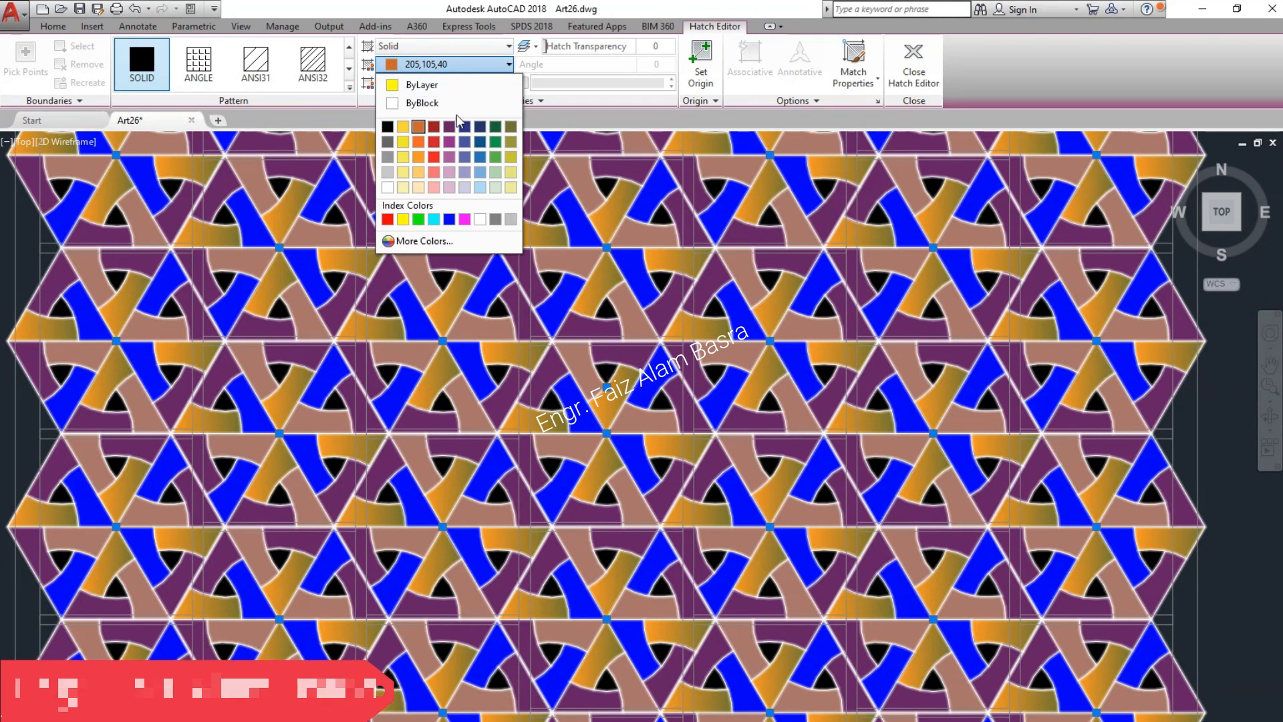
{"action": "left_click", "coordinate": [386, 219]}
{"action": "key", "text": "Return"}
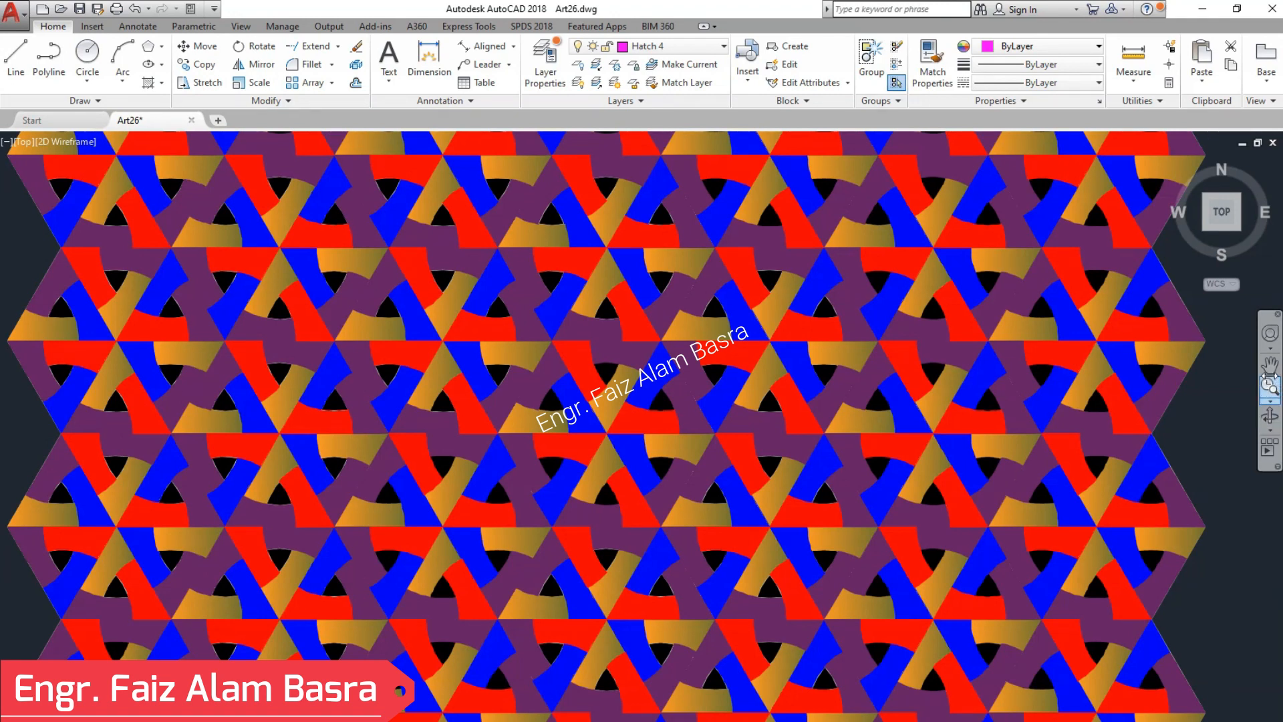
Step: Change the remaining orange-olive gradient bands to a solid fill with color 248,215,49
{"action": "left_click", "coordinate": [1111, 290]}
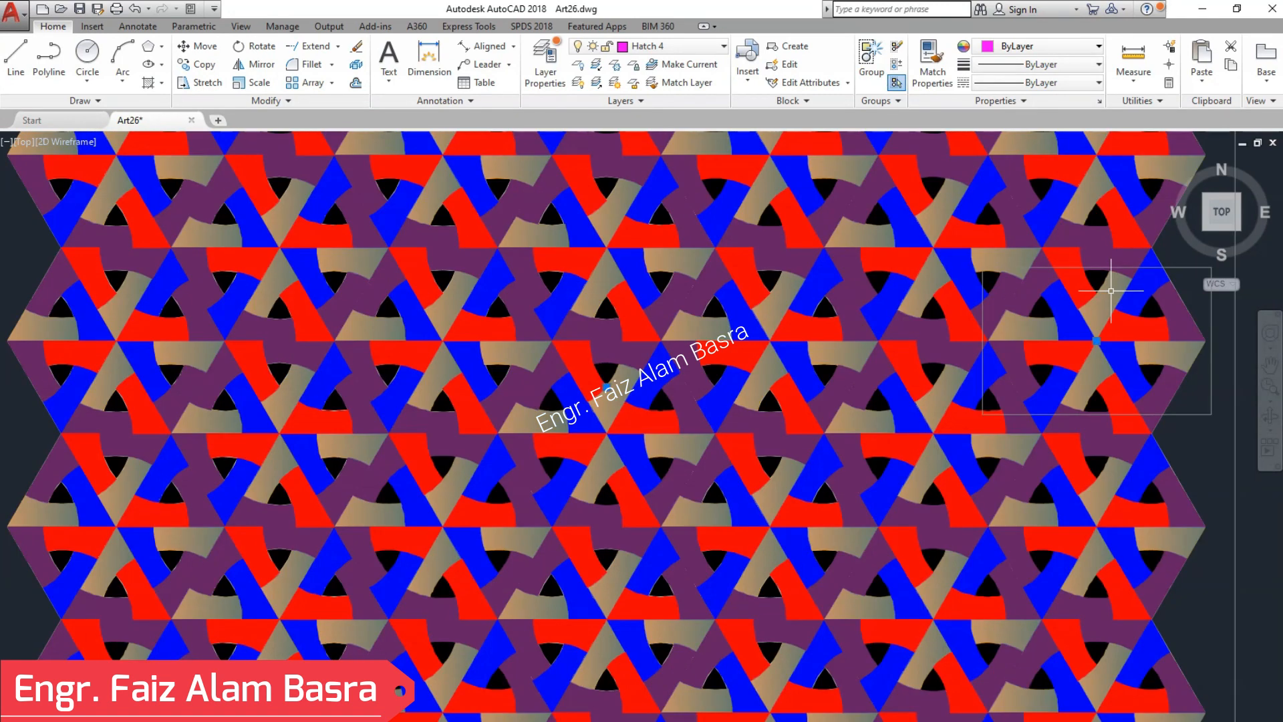
{"action": "left_click", "coordinate": [509, 45]}
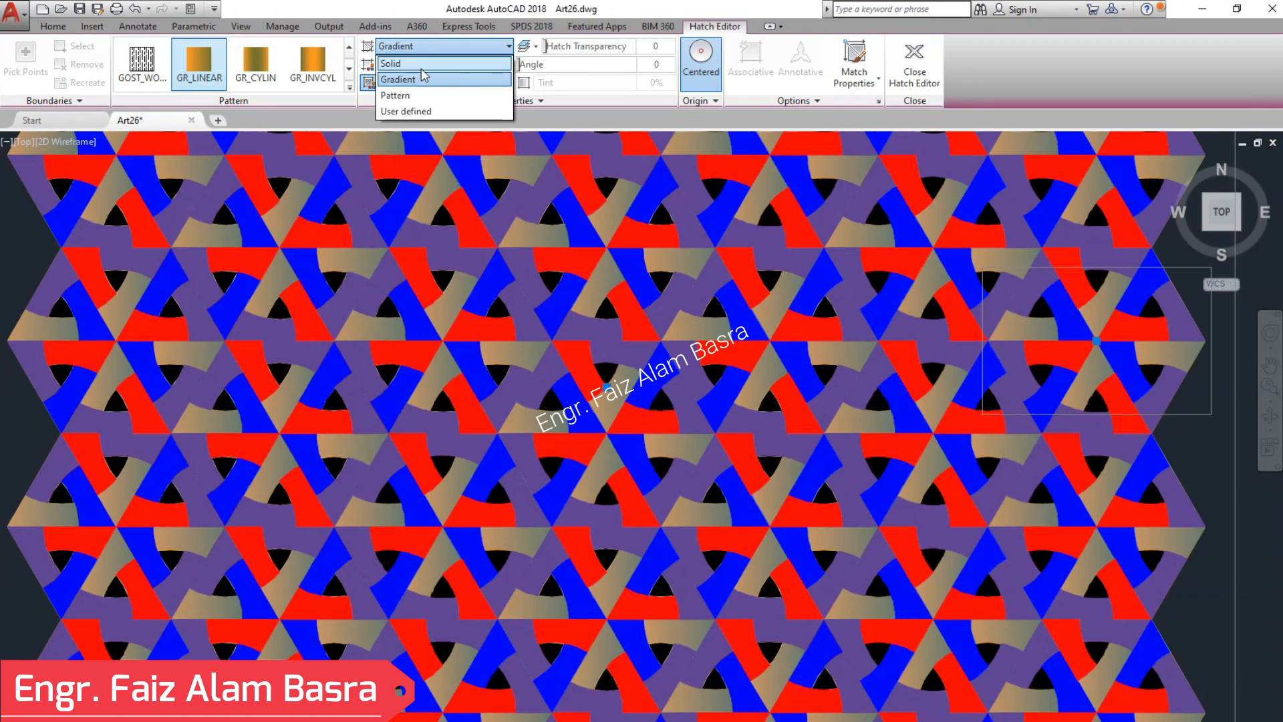
{"action": "left_click", "coordinate": [501, 63]}
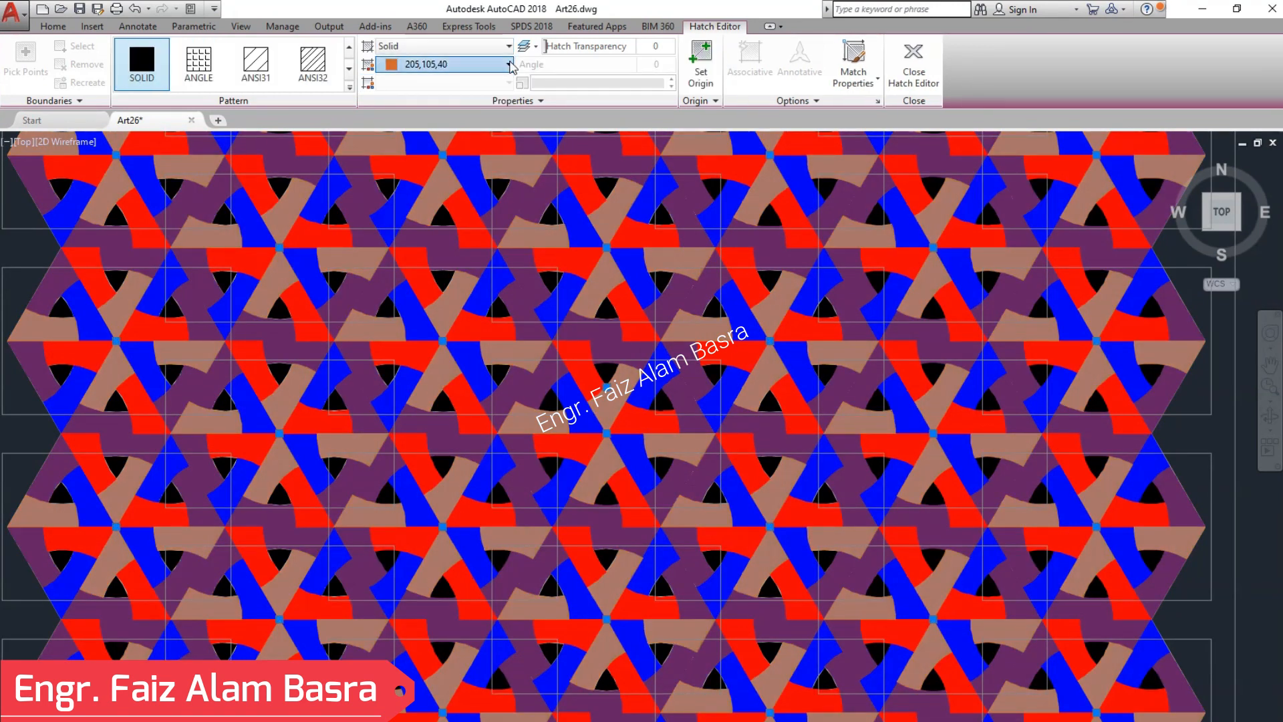
{"action": "left_click", "coordinate": [510, 64]}
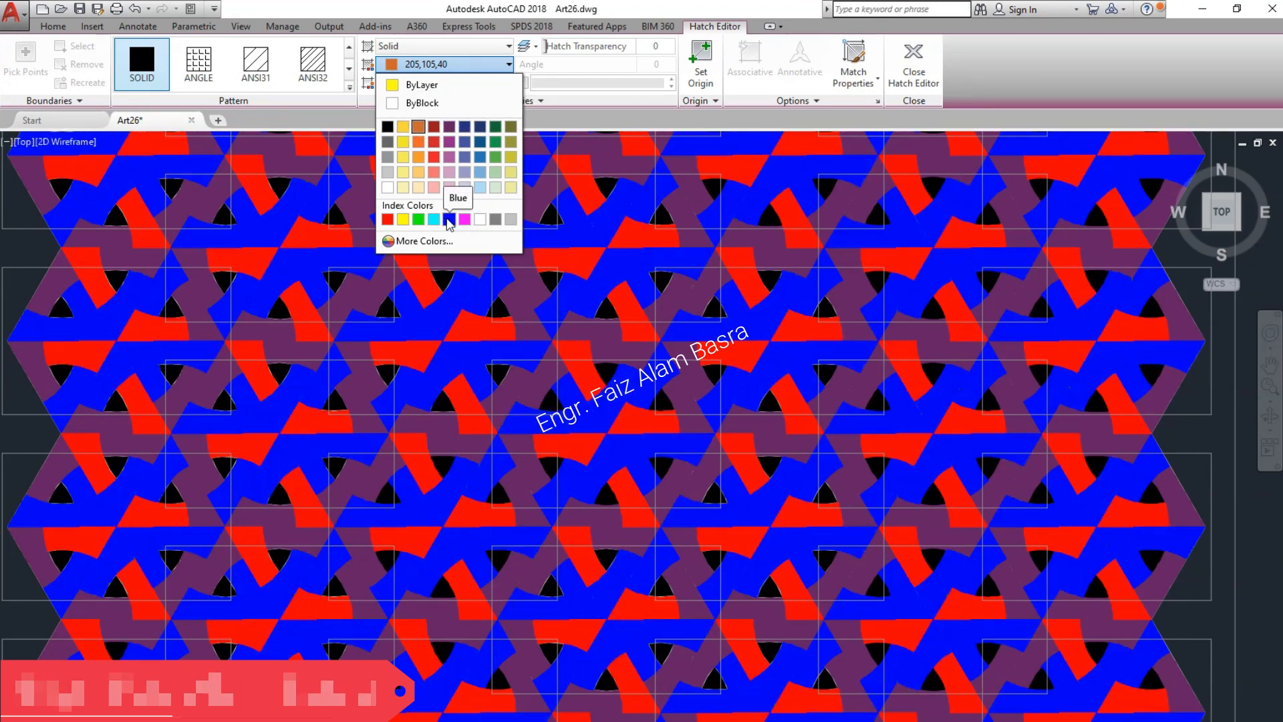
{"action": "left_click", "coordinate": [404, 128]}
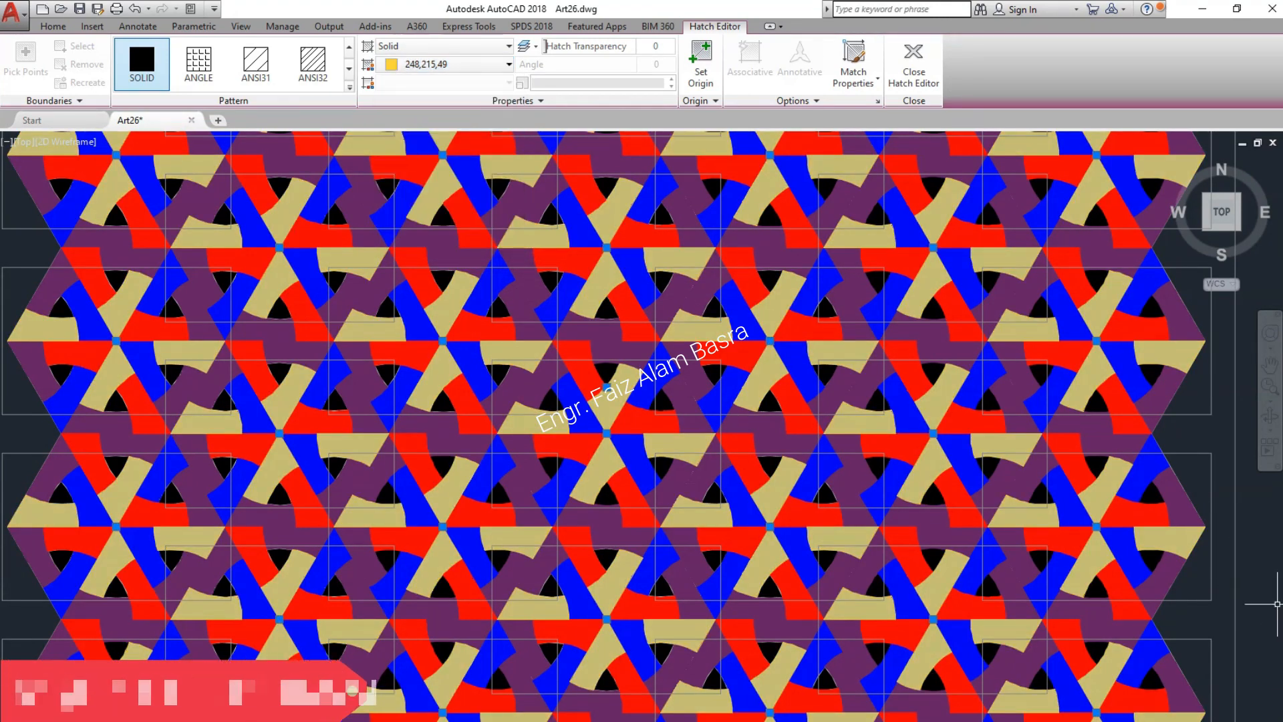
{"action": "key", "text": "Escape"}
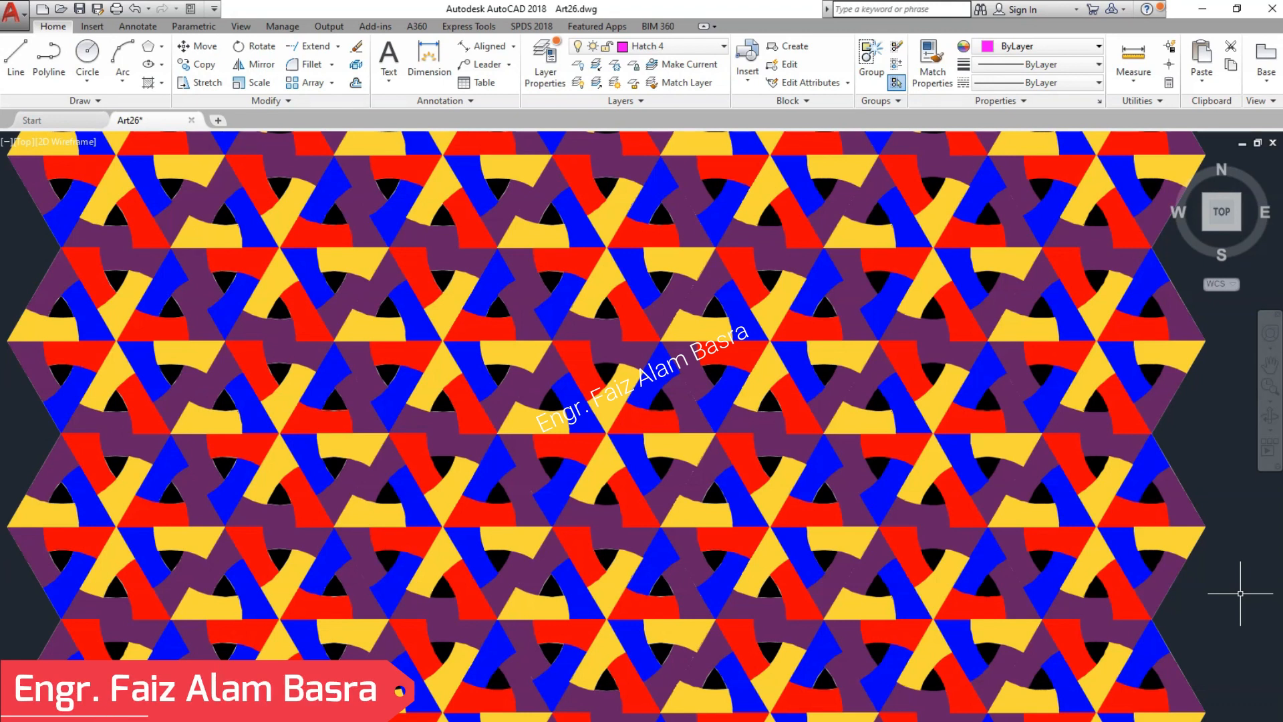
Step: Set the solid fill color of the purple bands to dark red 153,27,30
{"action": "left_click", "coordinate": [1151, 402]}
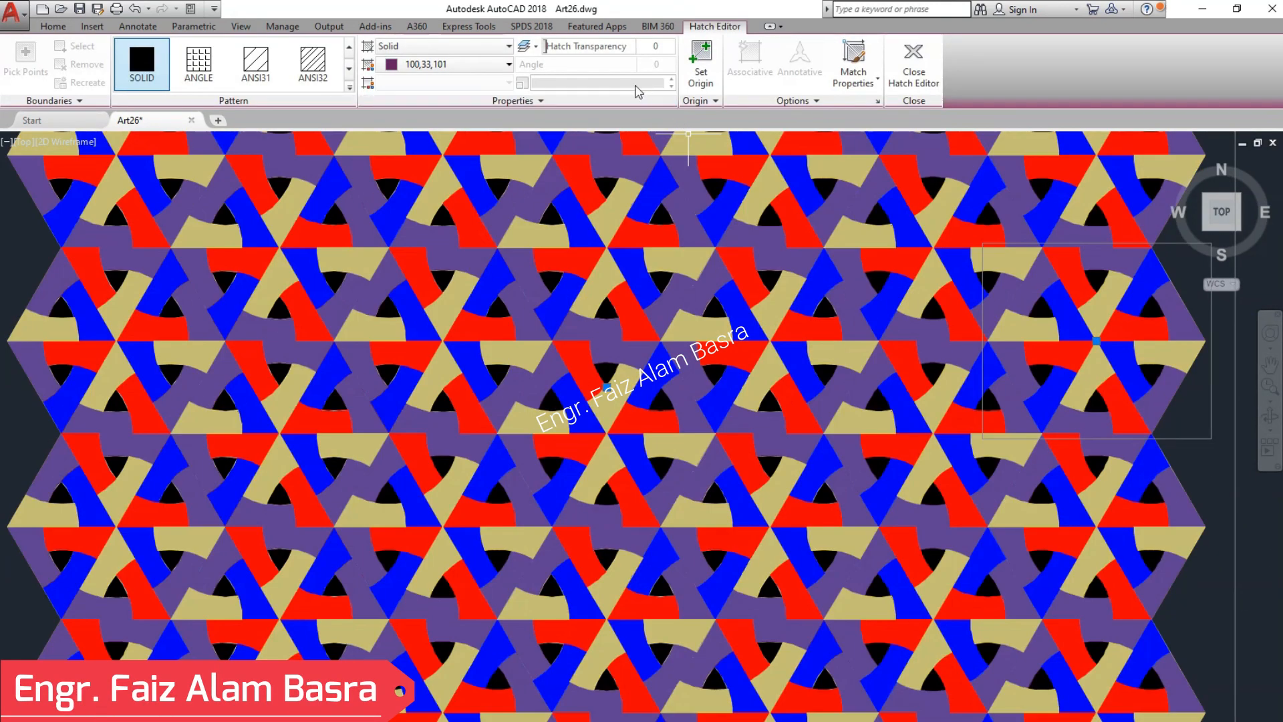
{"action": "left_click", "coordinate": [509, 64]}
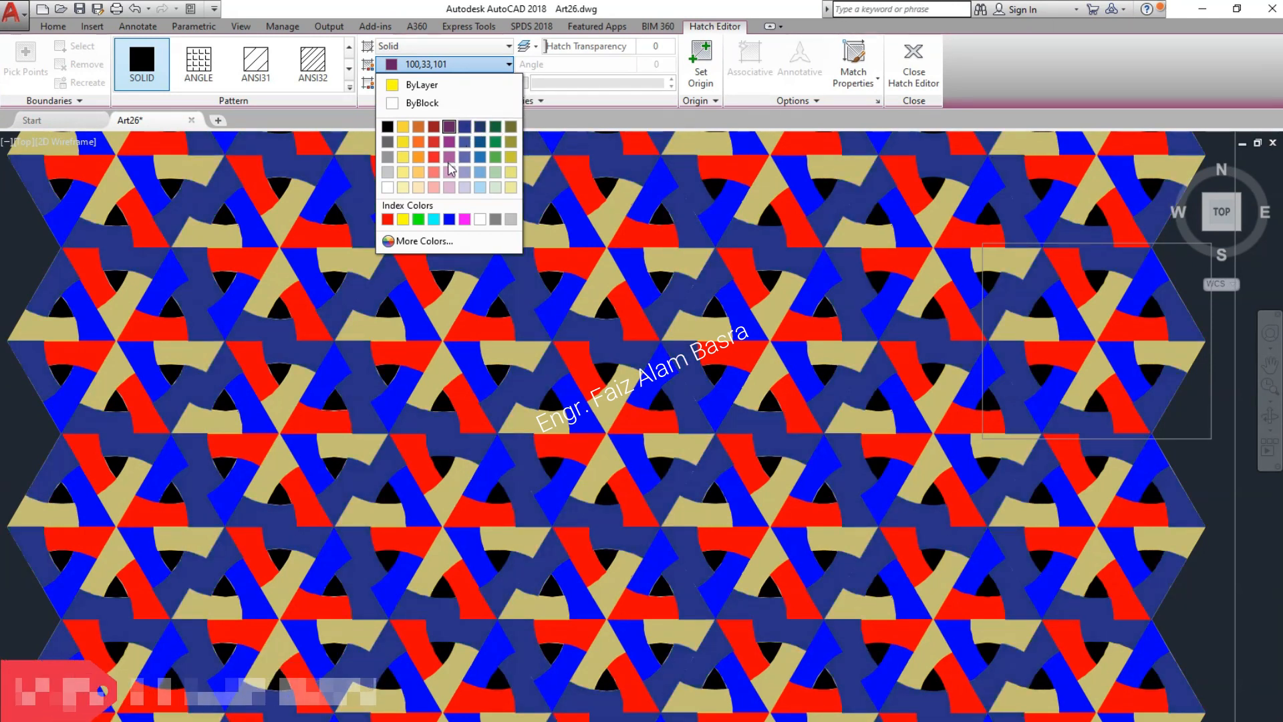
{"action": "left_click", "coordinate": [433, 126]}
{"action": "key", "text": "Escape"}
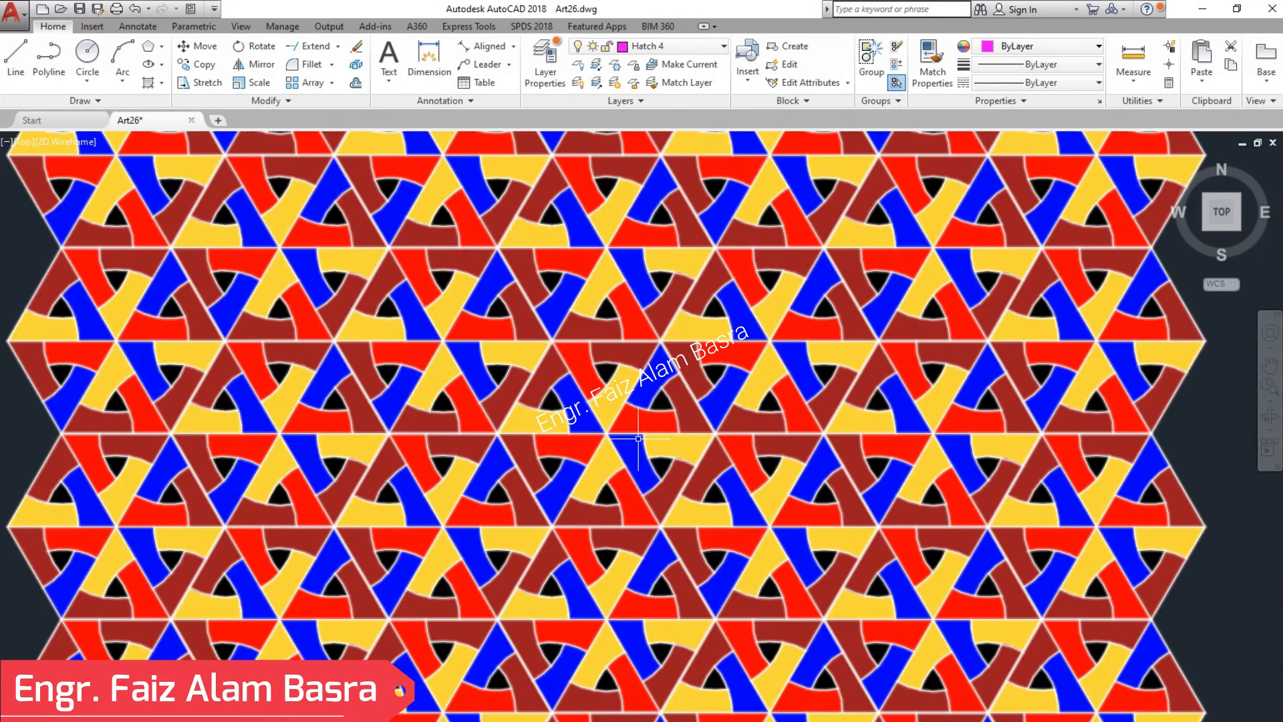
Step: Set the solid fill color of the dark red bands to White
{"action": "scroll", "coordinate": [628, 437], "scroll_direction": "down", "scroll_amount": 2}
{"action": "scroll", "coordinate": [910, 521], "scroll_direction": "up", "scroll_amount": 2}
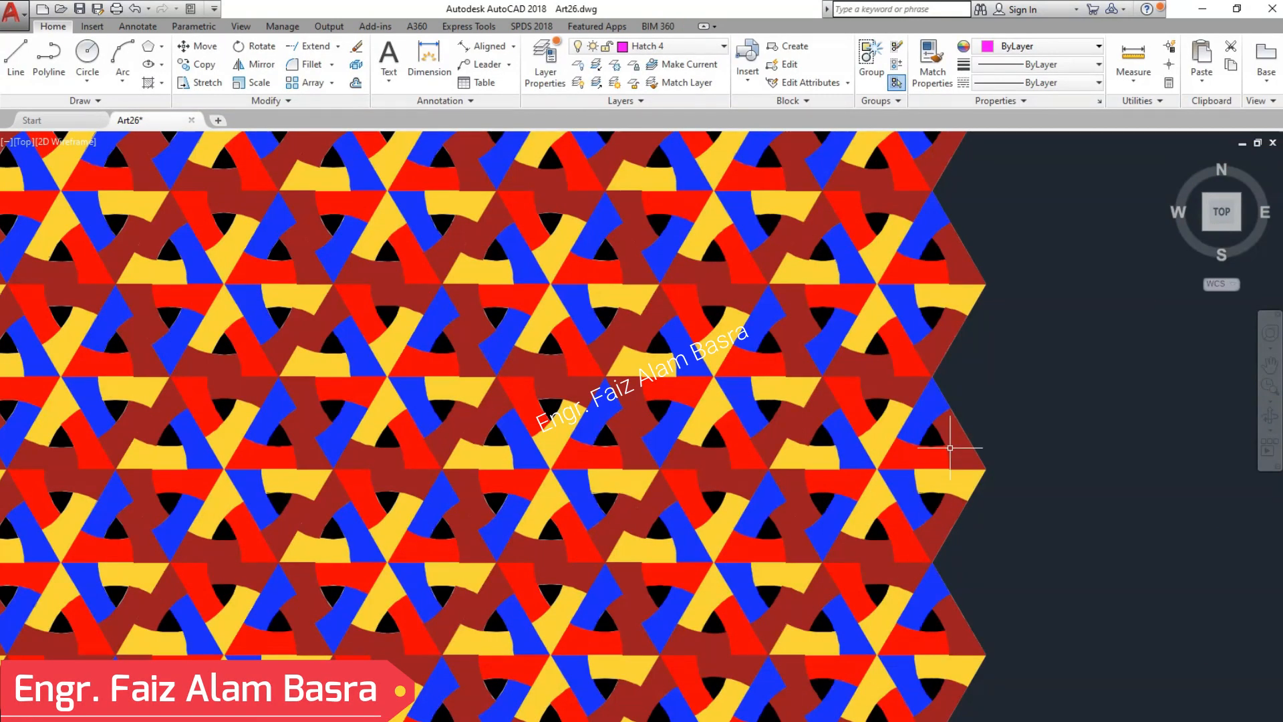
{"action": "left_click", "coordinate": [950, 448]}
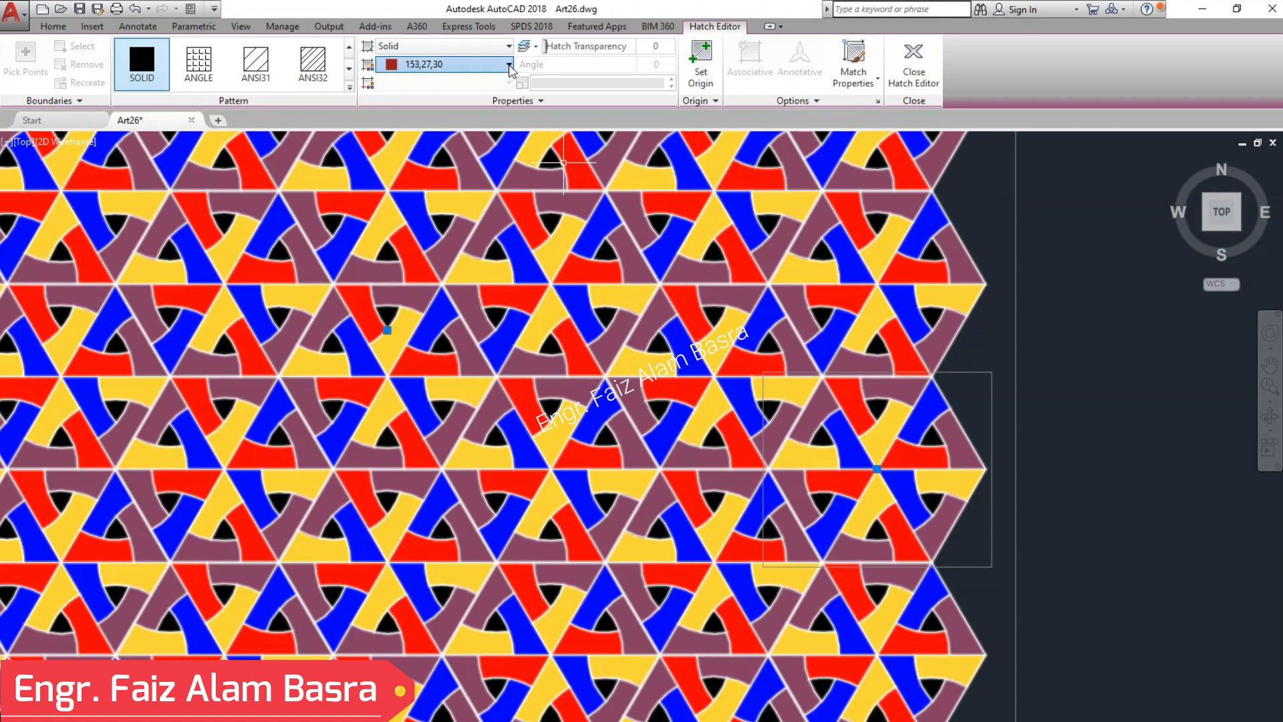
{"action": "left_click", "coordinate": [509, 64]}
{"action": "left_click", "coordinate": [484, 219]}
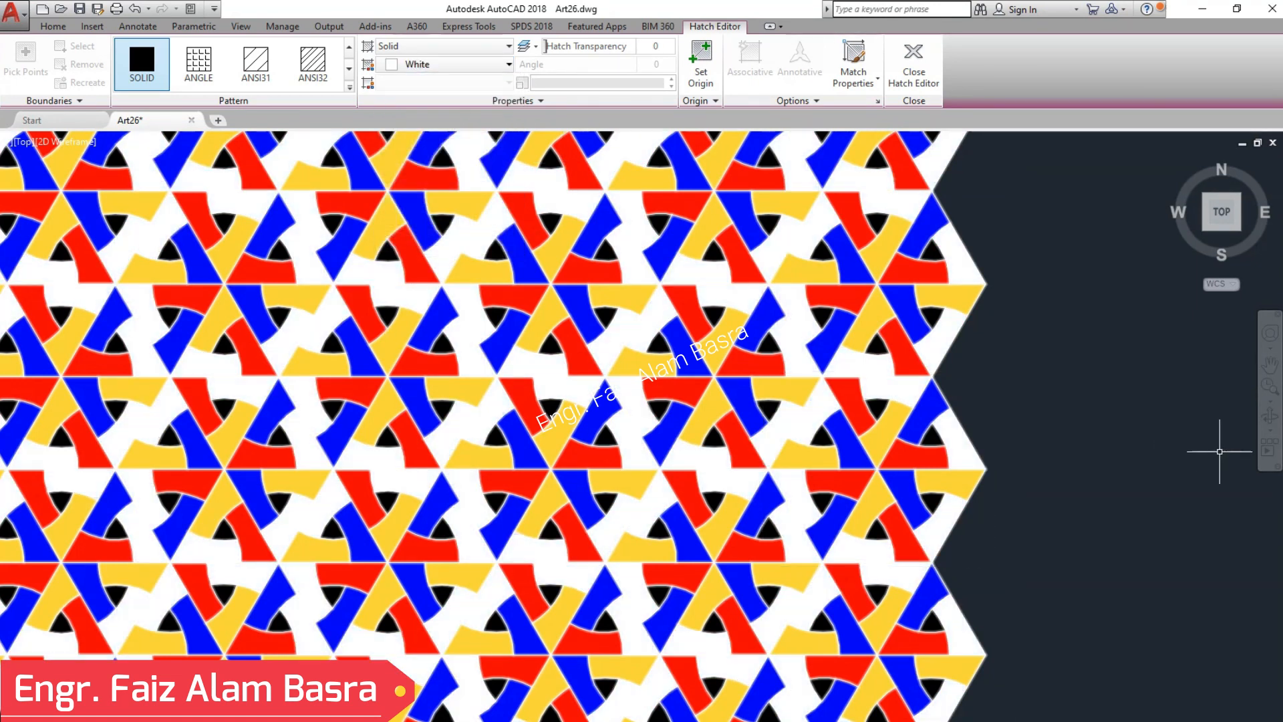
{"action": "key", "text": "Escape"}
Step: Set the solid fill color of the white bands to dark olive
{"action": "scroll", "coordinate": [1002, 409], "scroll_direction": "down", "scroll_amount": 1}
{"action": "scroll", "coordinate": [1004, 408], "scroll_direction": "up", "scroll_amount": 2}
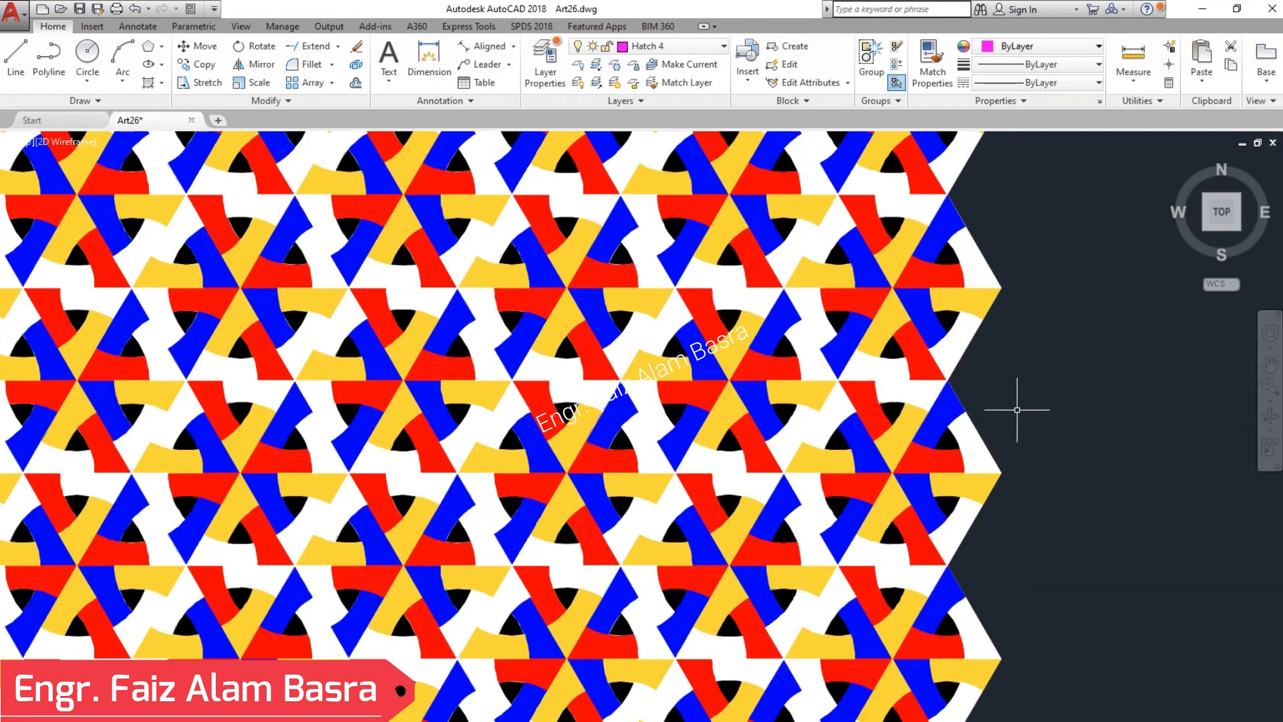
{"action": "left_click", "coordinate": [979, 455]}
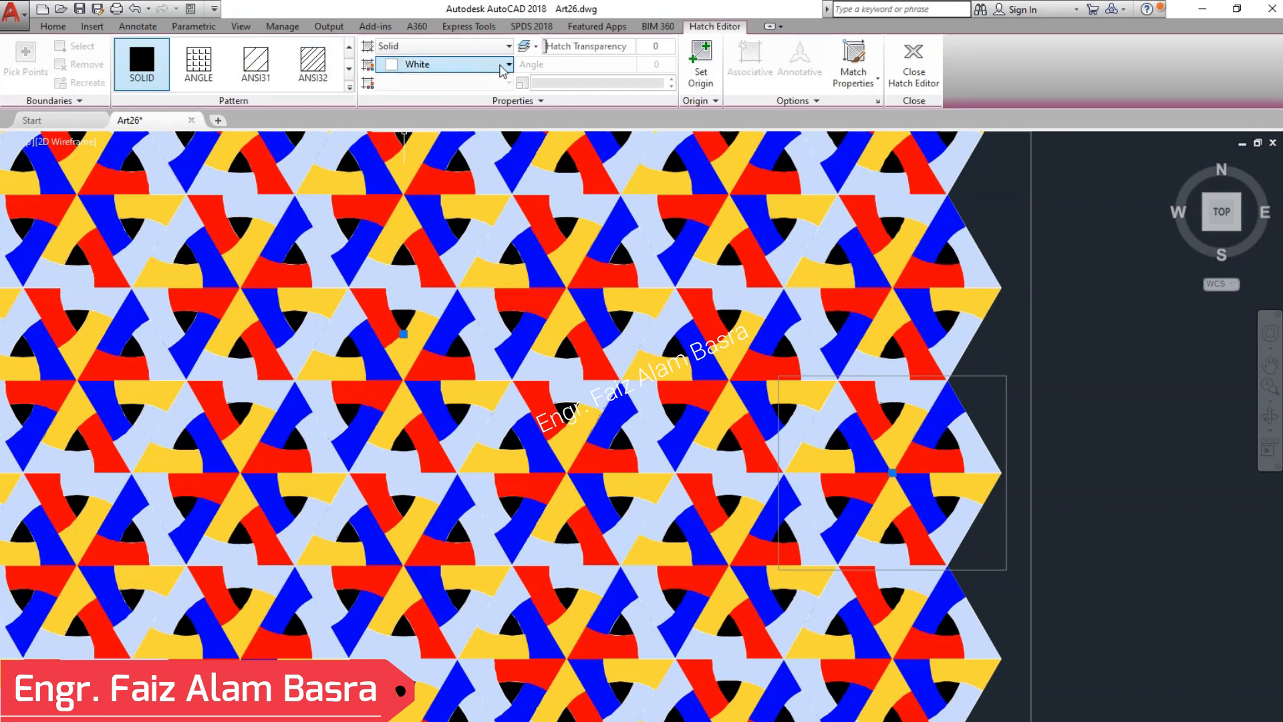
{"action": "left_click", "coordinate": [493, 71]}
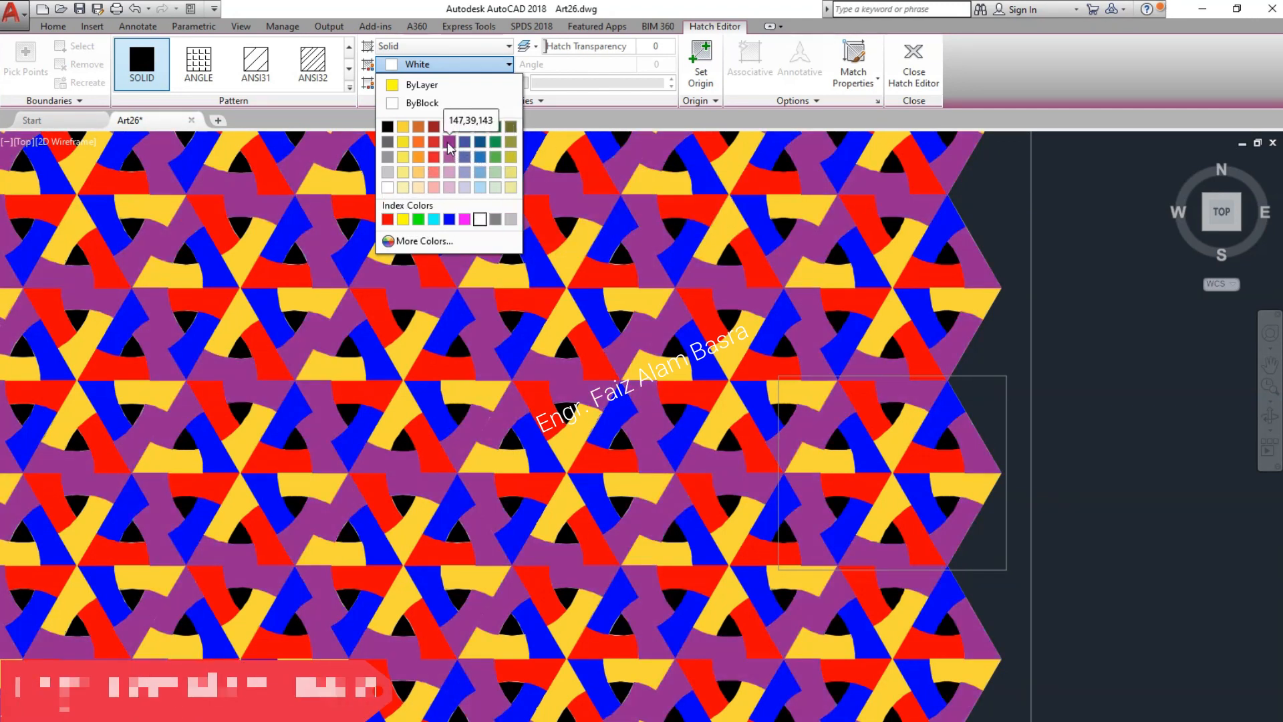
{"action": "left_click", "coordinate": [513, 129]}
{"action": "key", "text": "Escape"}
{"action": "scroll", "coordinate": [1169, 465], "scroll_direction": "down", "scroll_amount": 2}
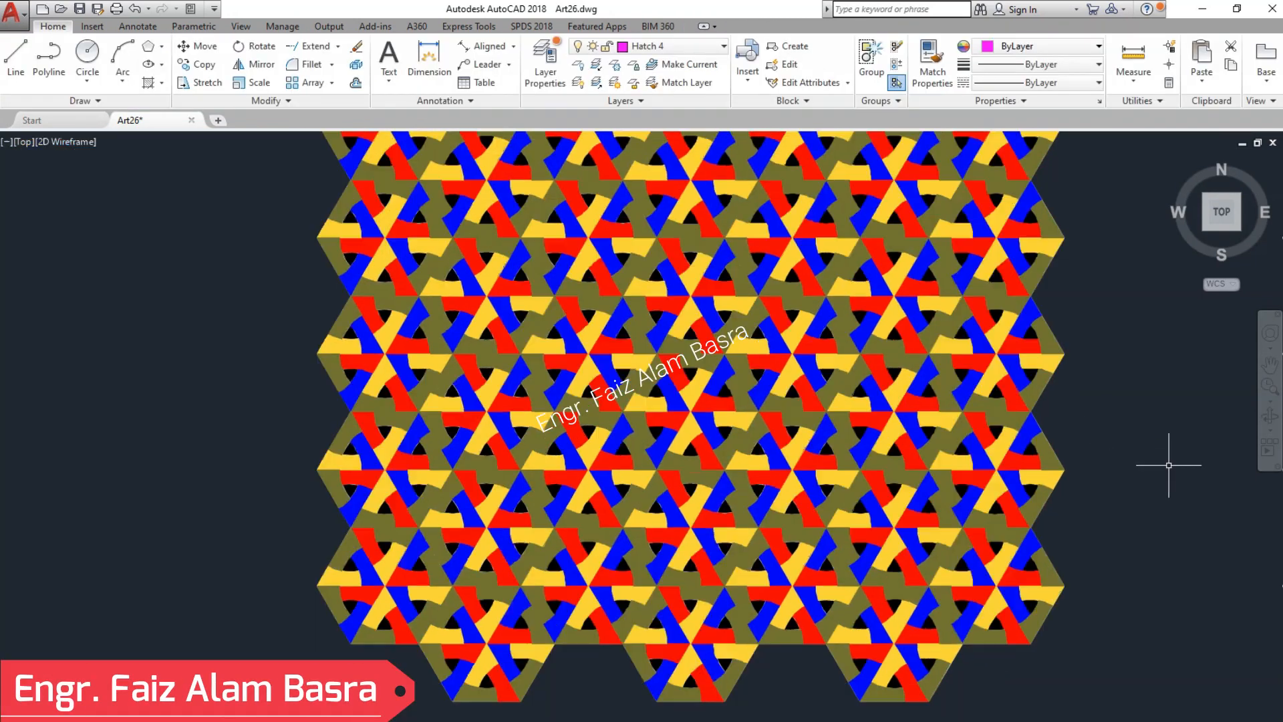
Step: Examine the solid-color pattern variants up close, comparing the olive one, the white-triangle one and the blue, cyan and yellow one
{"action": "scroll", "coordinate": [1132, 388], "scroll_direction": "up", "scroll_amount": 2}
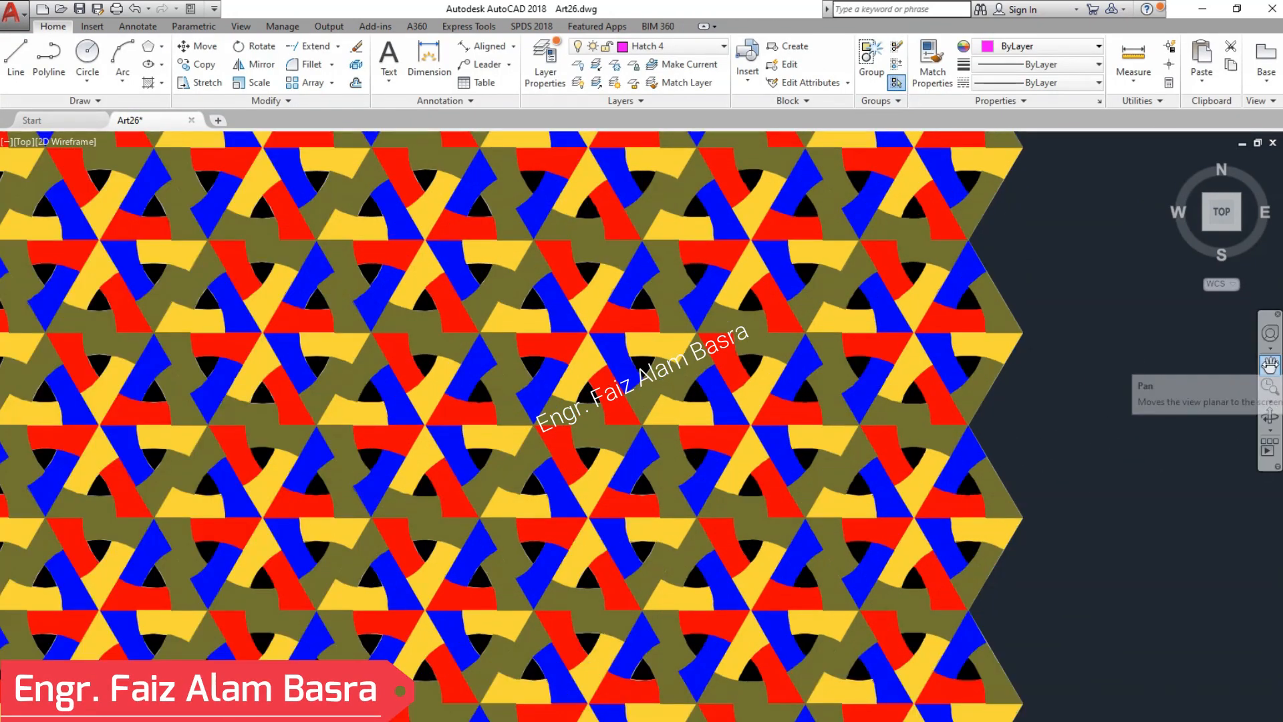
{"action": "left_click", "coordinate": [1269, 364]}
{"action": "scroll", "coordinate": [1119, 421], "scroll_direction": "down", "scroll_amount": 5}
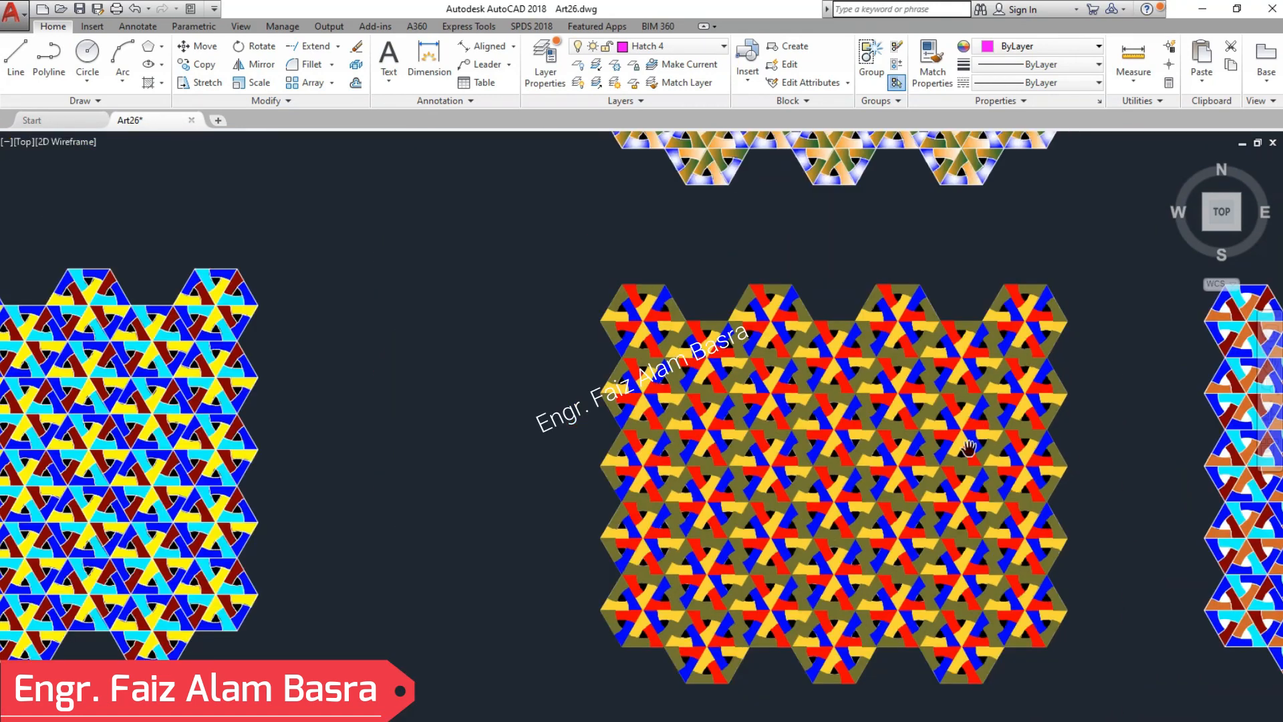
{"action": "scroll", "coordinate": [720, 374], "scroll_direction": "down", "scroll_amount": 3}
{"action": "scroll", "coordinate": [938, 367], "scroll_direction": "up", "scroll_amount": 8}
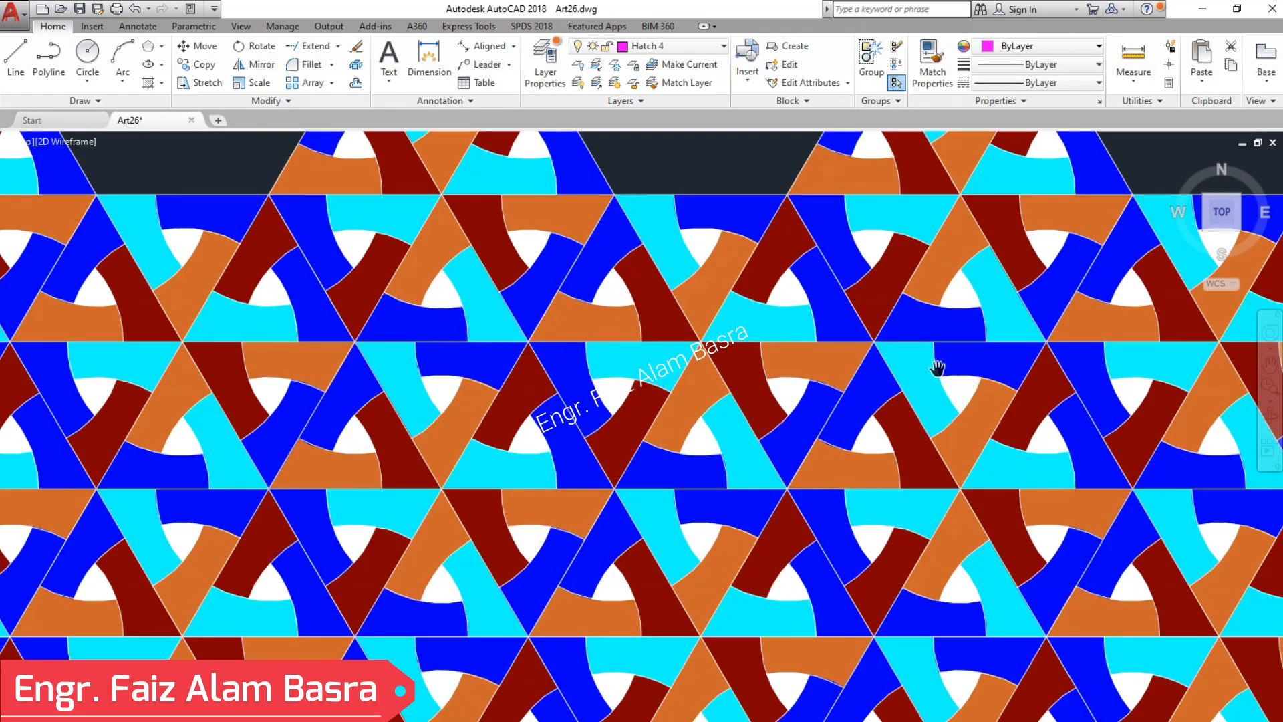
{"action": "scroll", "coordinate": [922, 342], "scroll_direction": "down", "scroll_amount": 8}
{"action": "scroll", "coordinate": [518, 409], "scroll_direction": "up", "scroll_amount": 8}
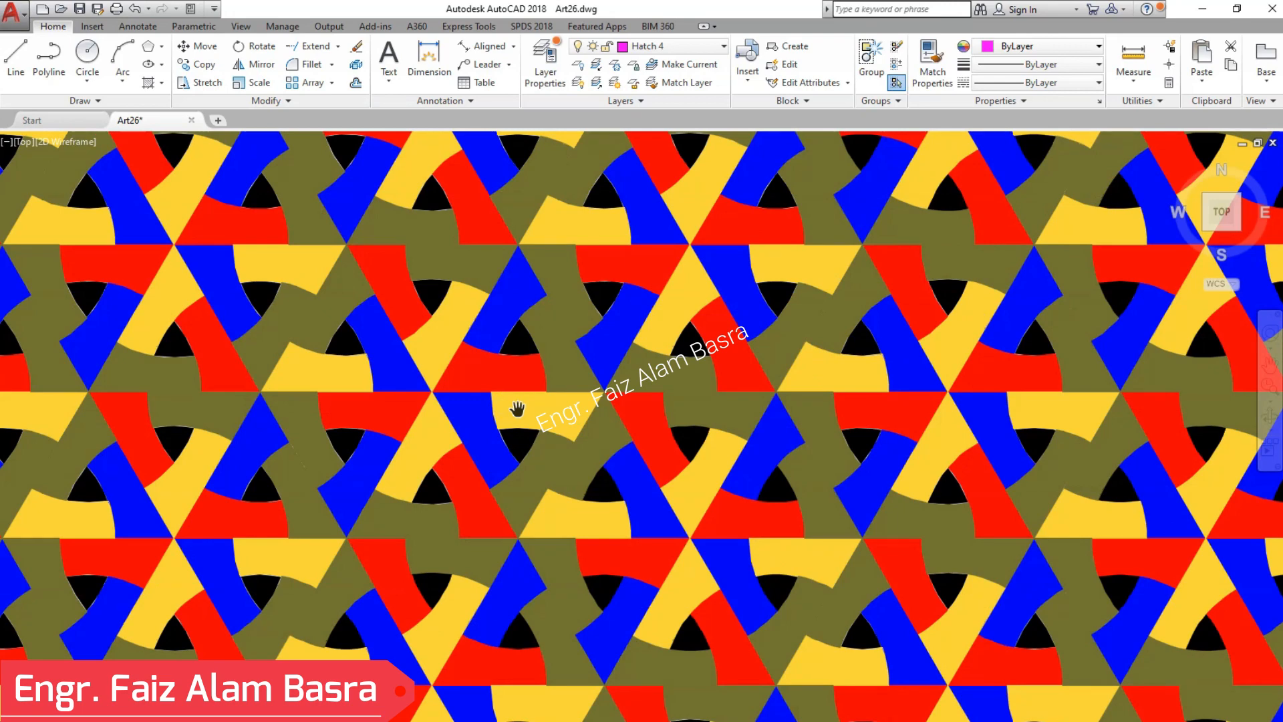
{"action": "scroll", "coordinate": [719, 366], "scroll_direction": "down", "scroll_amount": 4}
{"action": "scroll", "coordinate": [734, 365], "scroll_direction": "down", "scroll_amount": 3}
{"action": "scroll", "coordinate": [314, 363], "scroll_direction": "up", "scroll_amount": 8}
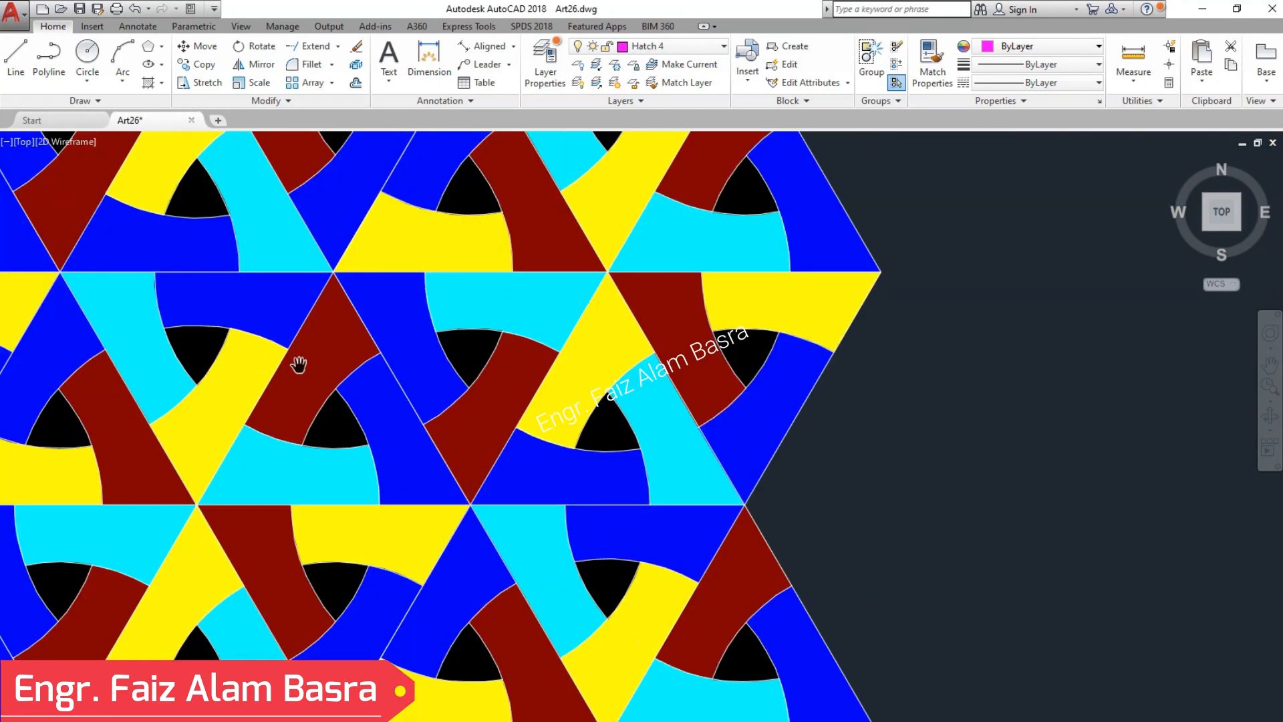
Step: Examine the orange, green and cream gradient pattern variant with black triangles, both in detail and as a whole
{"action": "scroll", "coordinate": [292, 342], "scroll_direction": "down", "scroll_amount": 8}
{"action": "scroll", "coordinate": [690, 618], "scroll_direction": "up", "scroll_amount": 6}
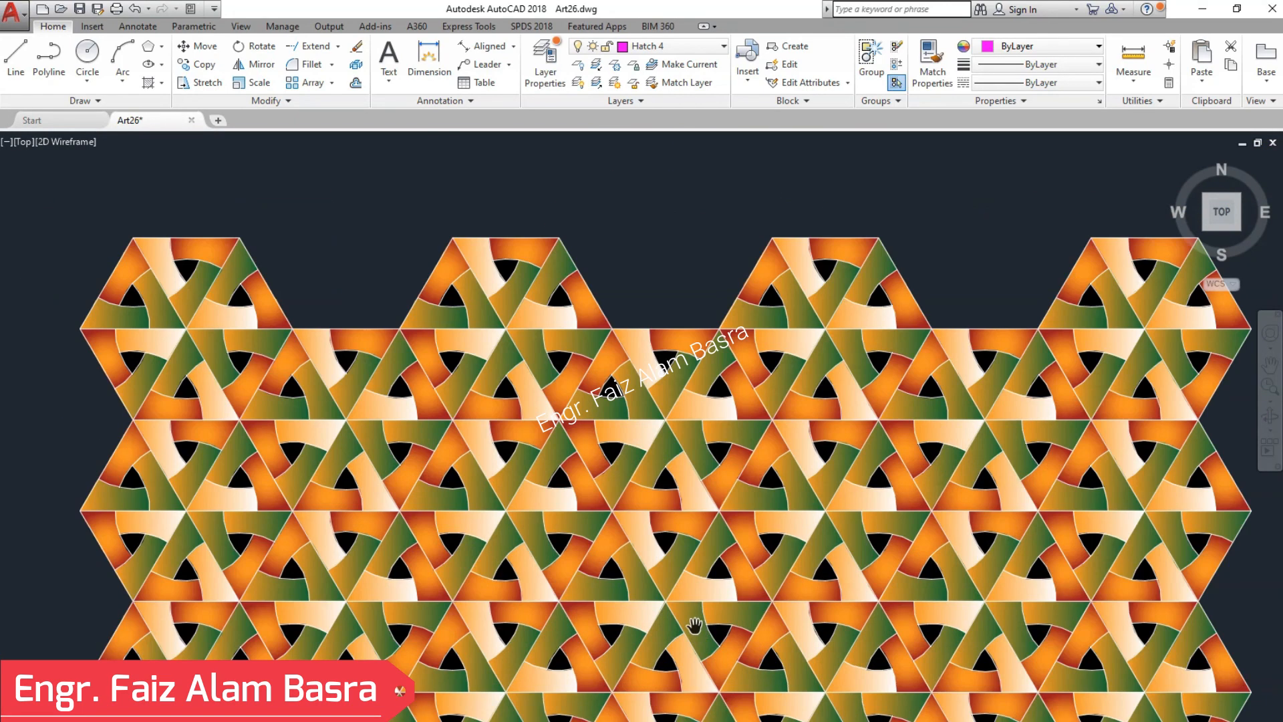
{"action": "scroll", "coordinate": [659, 554], "scroll_direction": "up", "scroll_amount": 2}
{"action": "scroll", "coordinate": [612, 433], "scroll_direction": "down", "scroll_amount": 5}
{"action": "scroll", "coordinate": [629, 561], "scroll_direction": "up", "scroll_amount": 7}
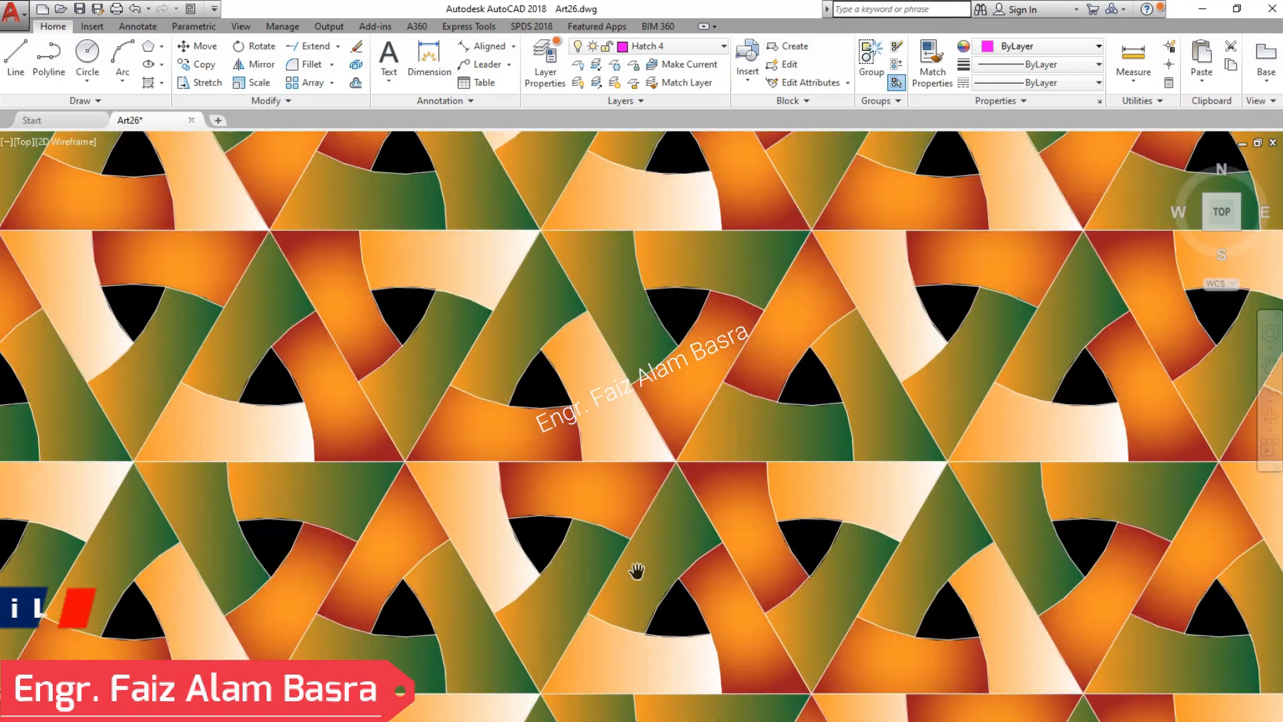
{"action": "scroll", "coordinate": [519, 420], "scroll_direction": "down", "scroll_amount": 7}
{"action": "scroll", "coordinate": [519, 430], "scroll_direction": "up", "scroll_amount": 4}
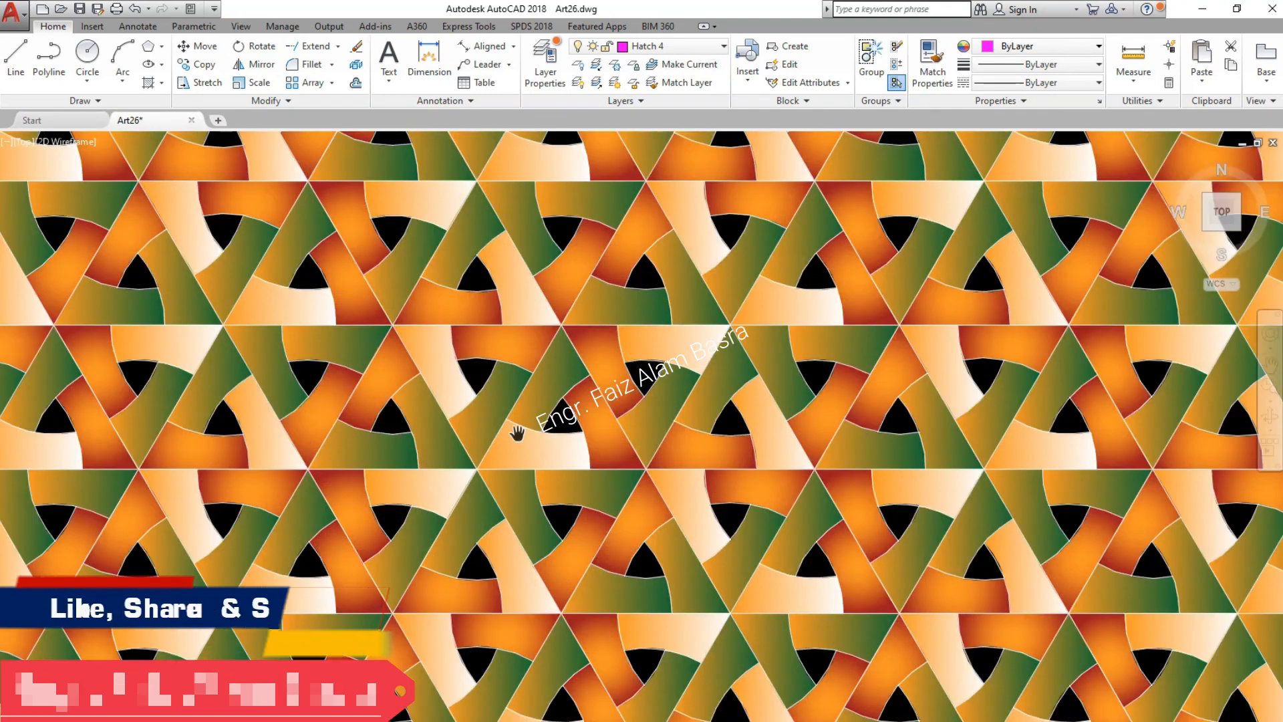
{"action": "scroll", "coordinate": [500, 433], "scroll_direction": "down", "scroll_amount": 1}
{"action": "scroll", "coordinate": [501, 431], "scroll_direction": "down", "scroll_amount": 8}
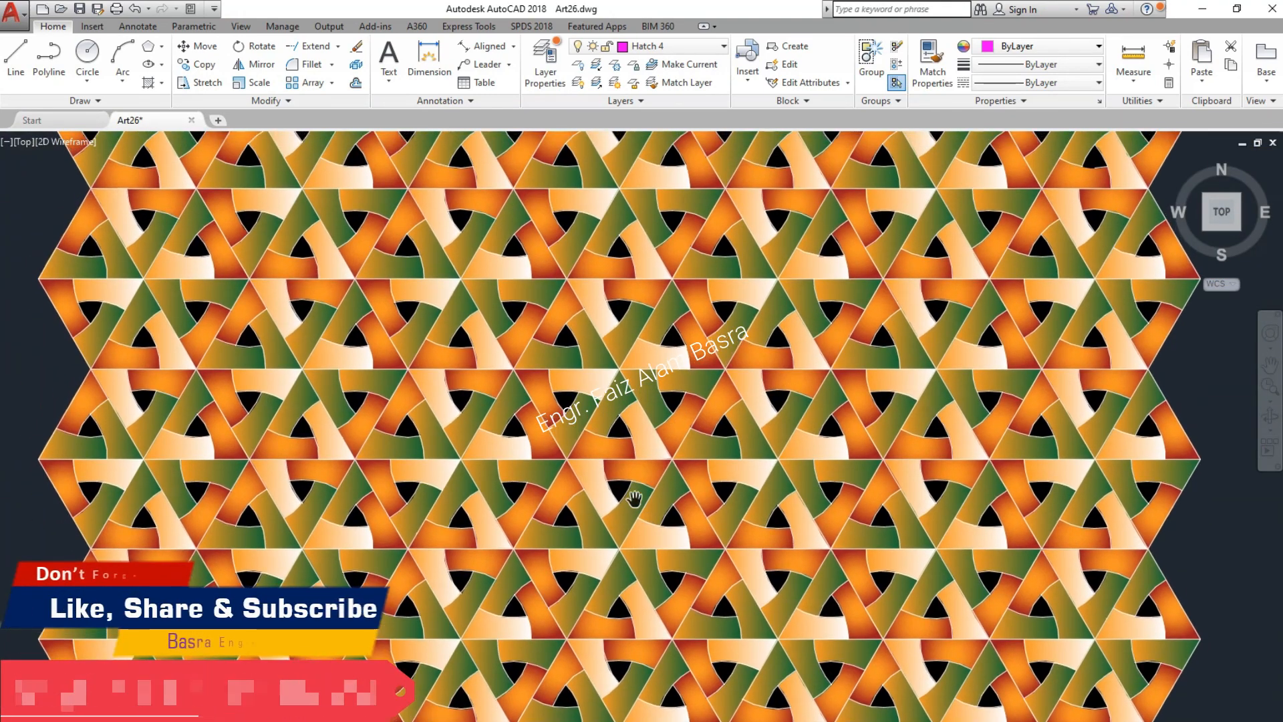